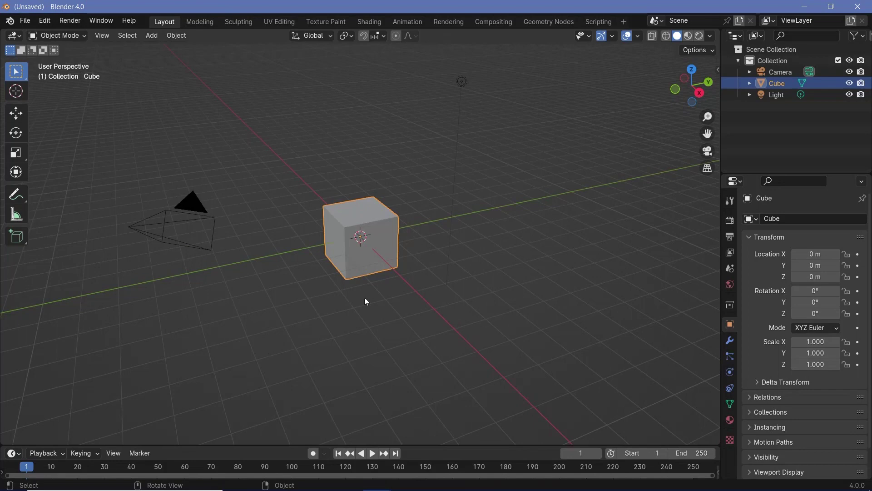
Delete the default cube.
middle_click_drag(364, 297, 443, 252)
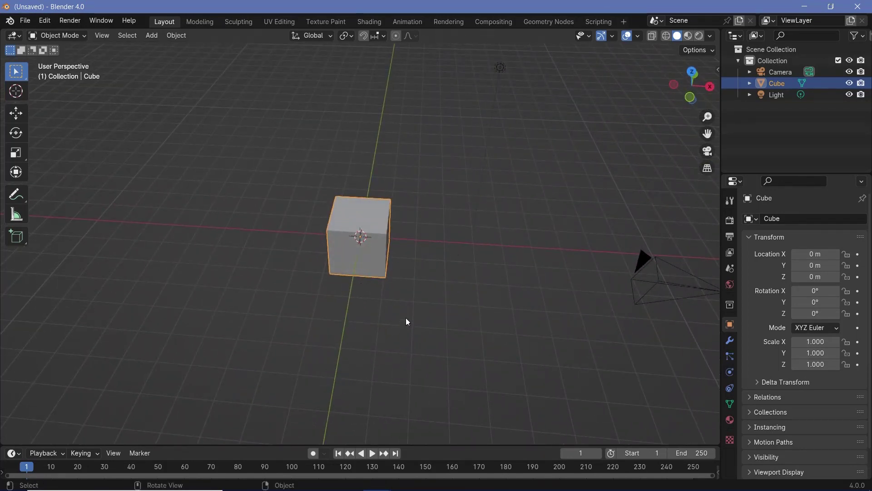
key("x")
left_click(369, 239)
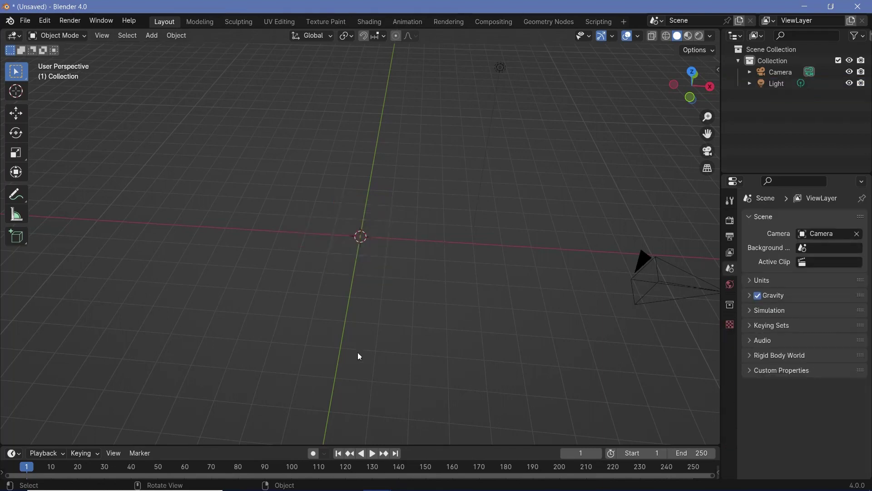
Add a Bezier curve to the scene using the add-object search.
middle_click_drag(350, 264, 378, 320)
key("shift+a")
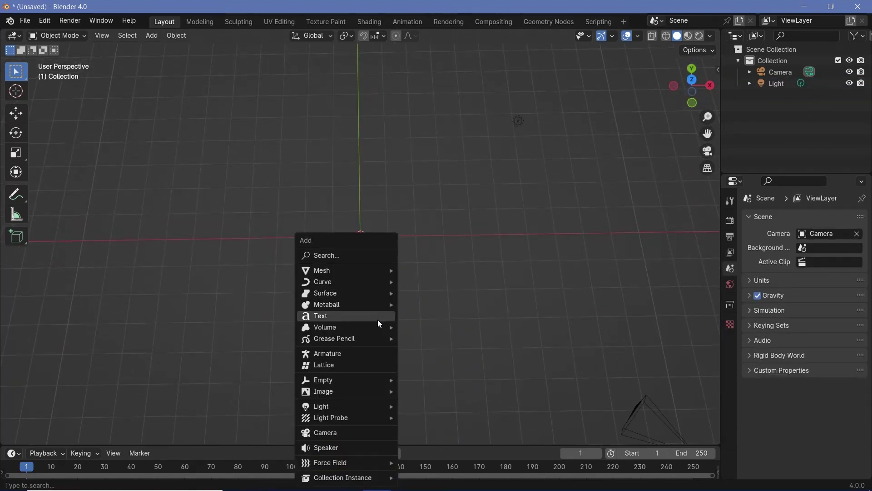
type("bexie")
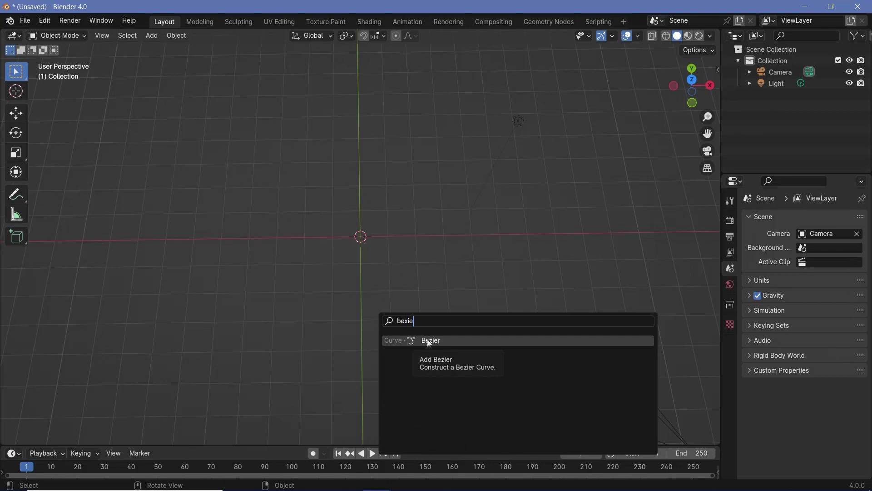
left_click(428, 340)
middle_click_drag(357, 249, 426, 265)
key("ctrl+Tab")
In Edit Mode, rotate the curve's left handle -45° around Z.
left_click(491, 267)
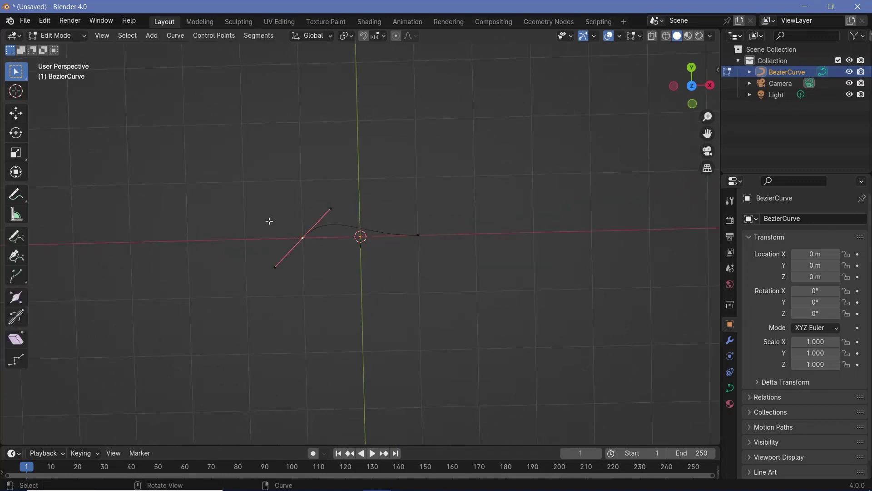
key("r")
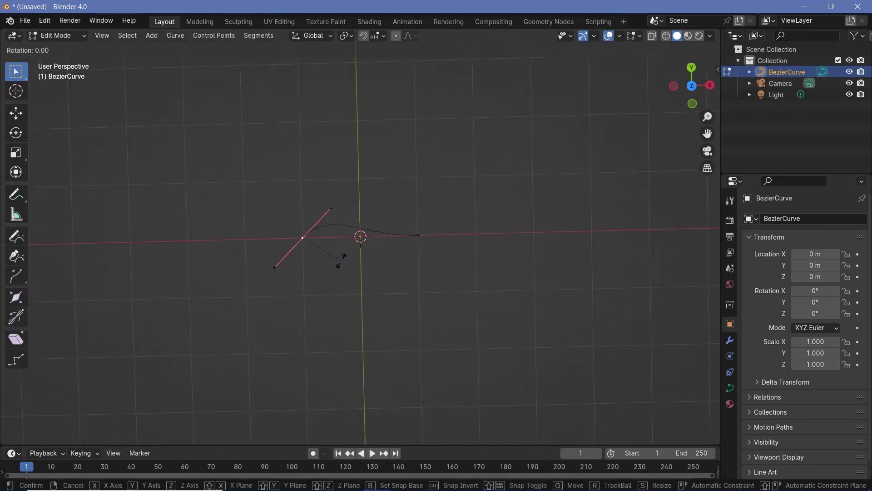
type("z")
type("45")
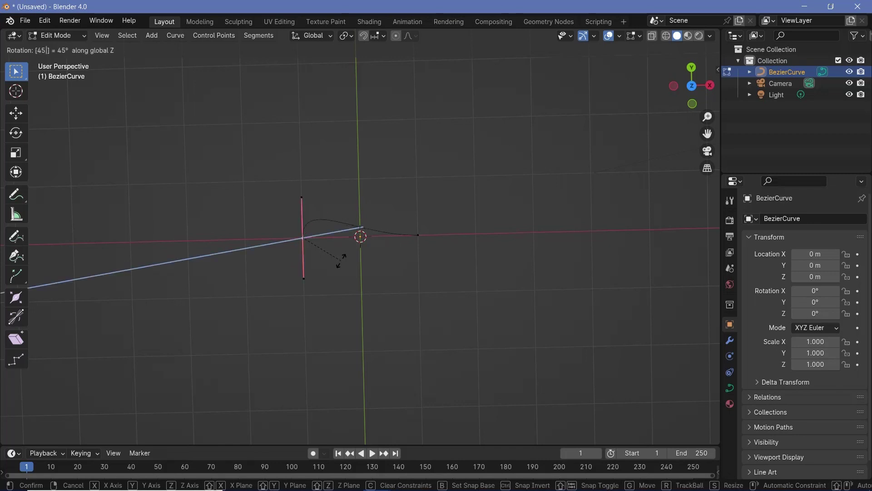
key("minus")
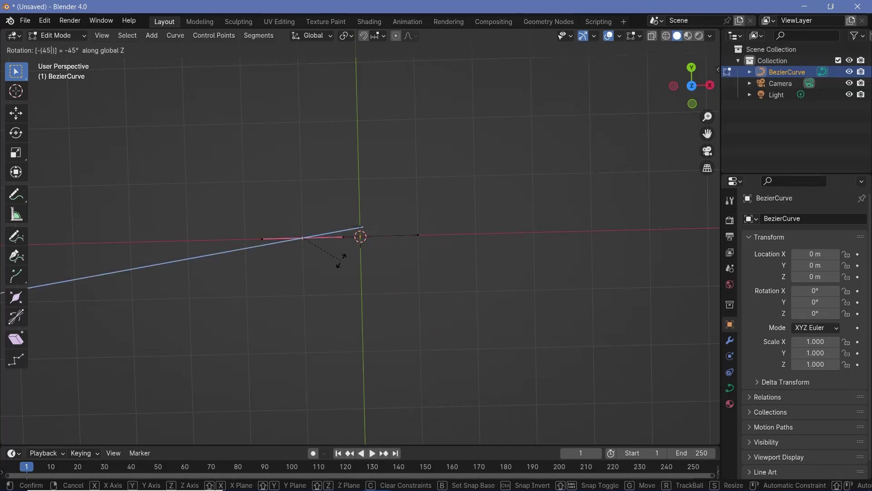
key("Return")
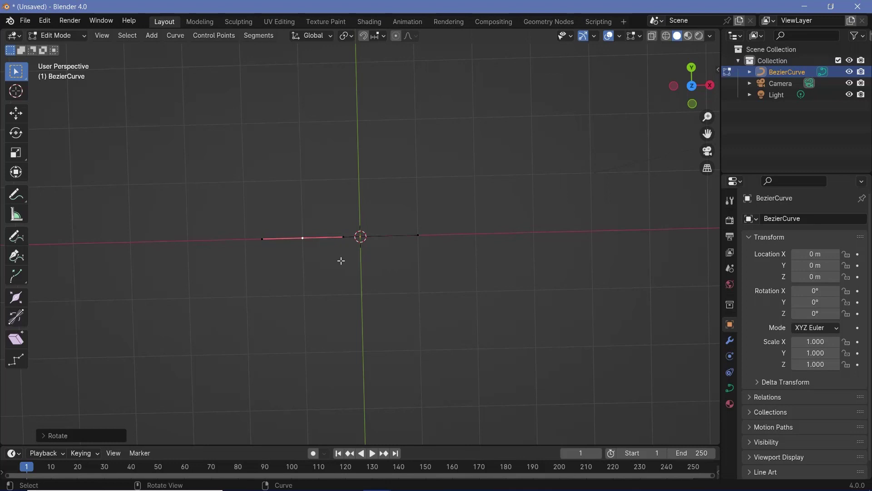
Scale the handle longer so the curve lies straight, then select the right end point.
key("s")
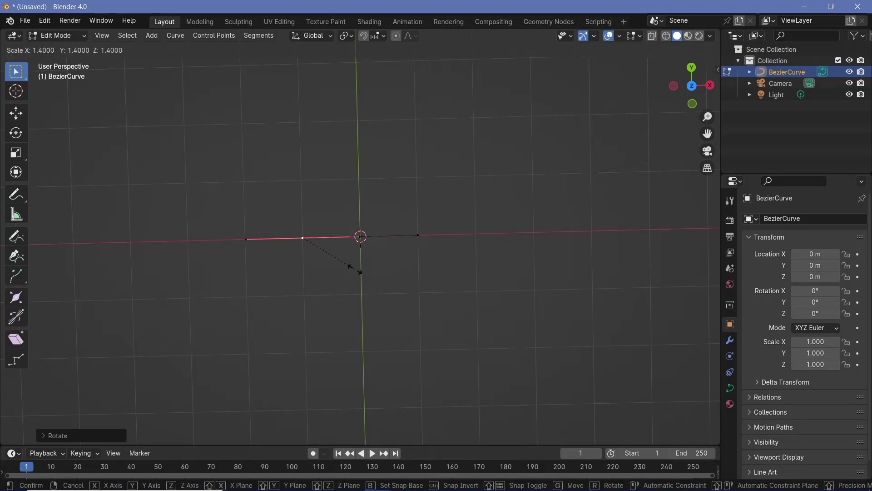
left_click(354, 269)
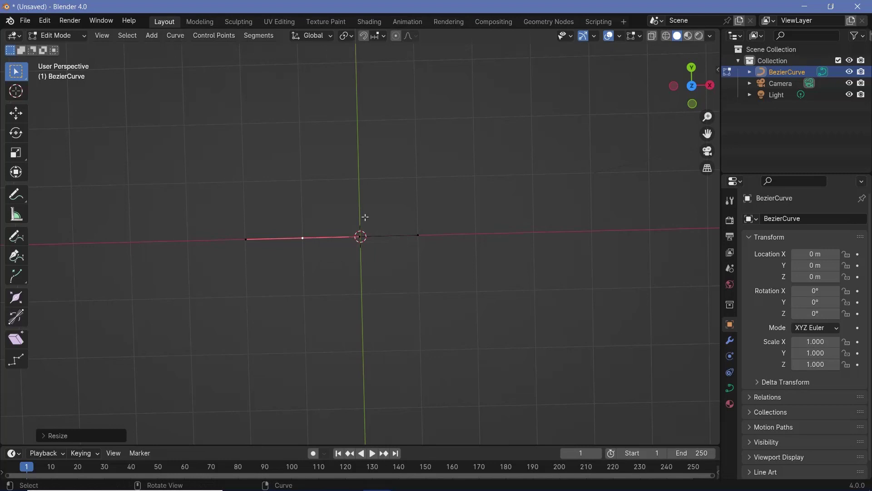
left_click(420, 237)
left_click(303, 239)
left_click(420, 237)
Rotate the whole curve 90° and switch to top view.
left_click(363, 239)
key("a")
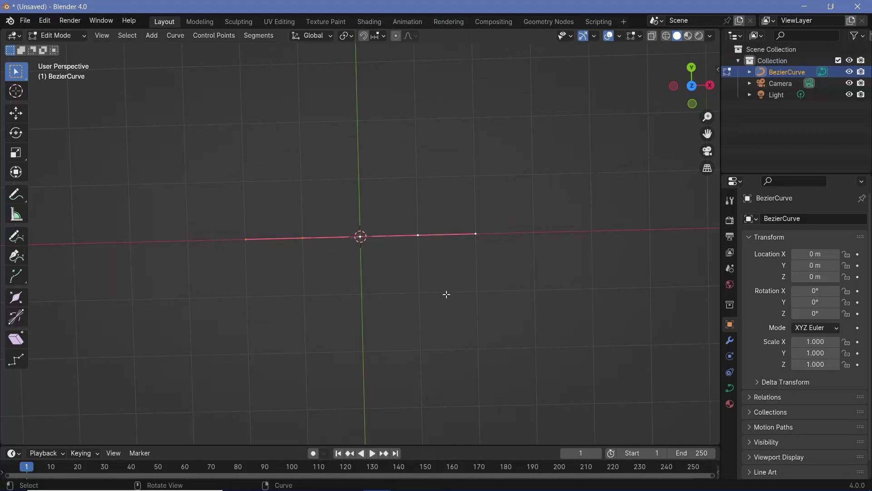
type("r90")
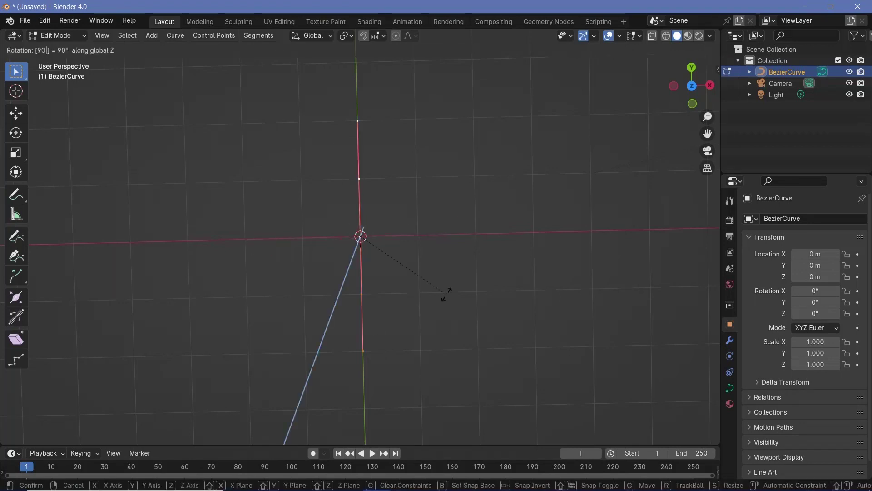
key("Return")
middle_click_drag(415, 324, 454, 213, "shift")
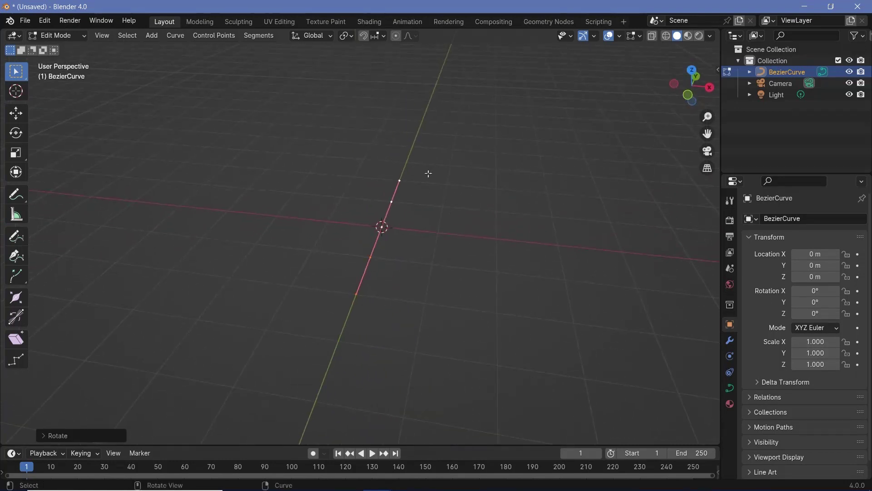
middle_click_drag(405, 252, 412, 323)
key("KP_7")
Move the upper control point 1 m along Y and the lower point -1 m along Y.
left_click_drag(362, 206, 382, 223)
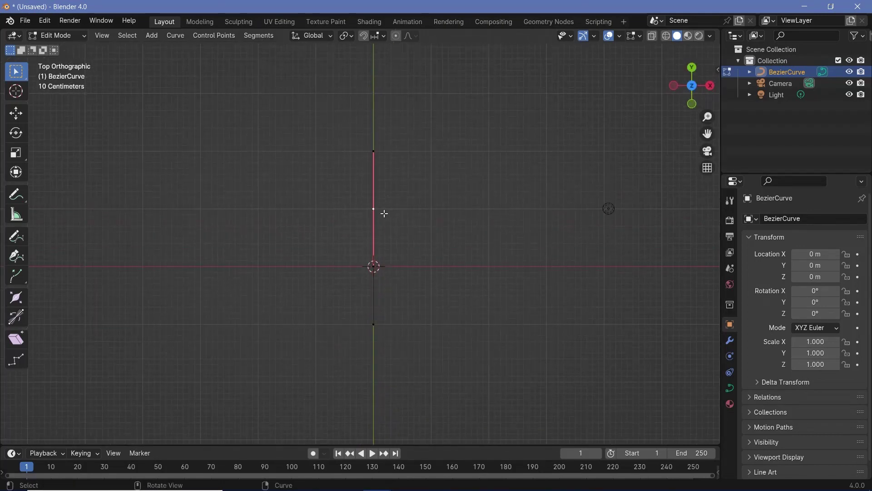
type("gy")
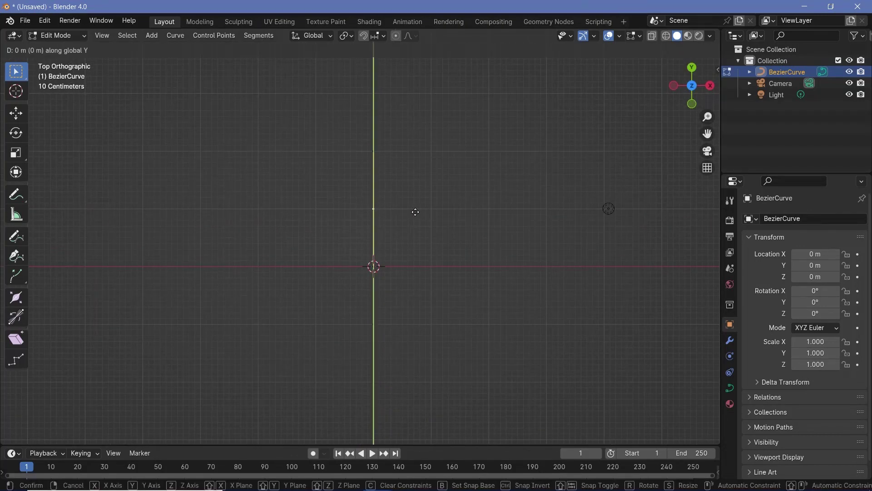
type("1")
key("Return")
left_click(373, 324)
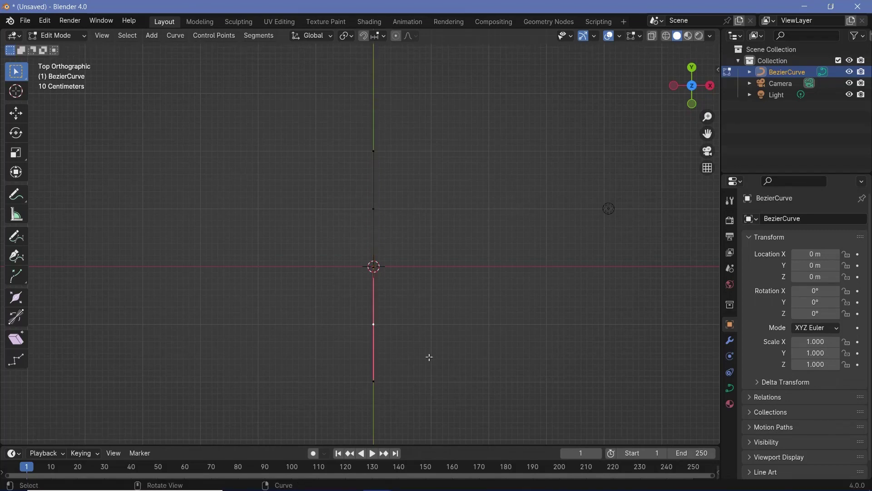
key("g")
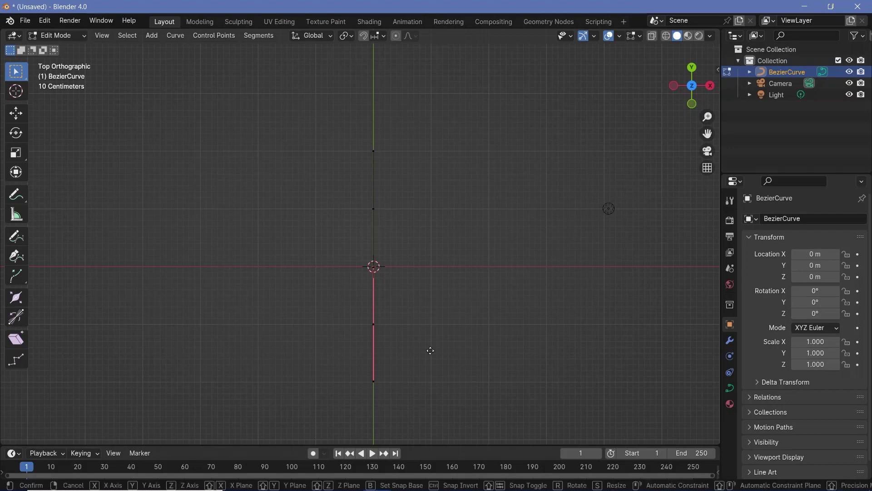
type("y")
type("-1")
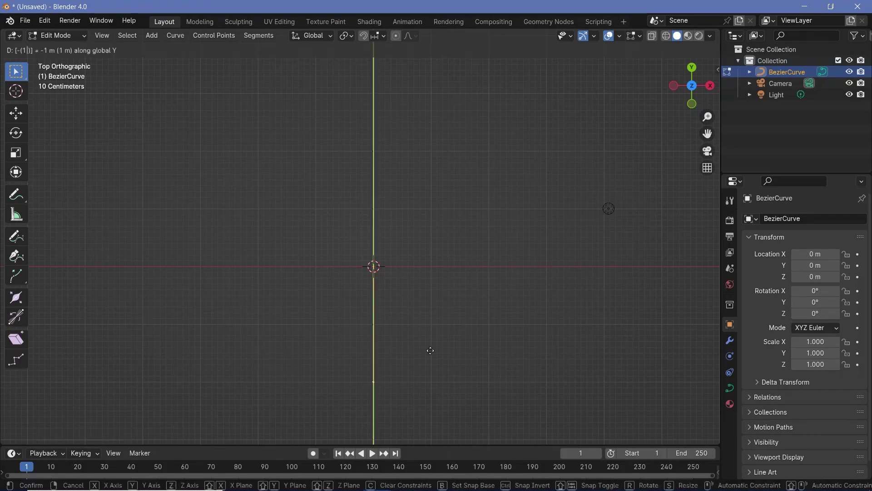
key("Return")
key("a")
key("a")
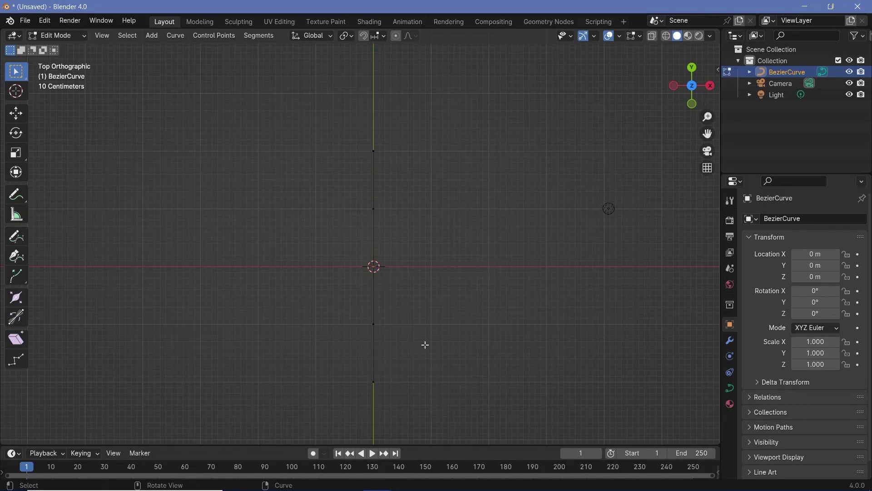
Duplicate the straight curve and move the copy 0.2 m along X.
key("a")
key("shift+d")
key("Escape")
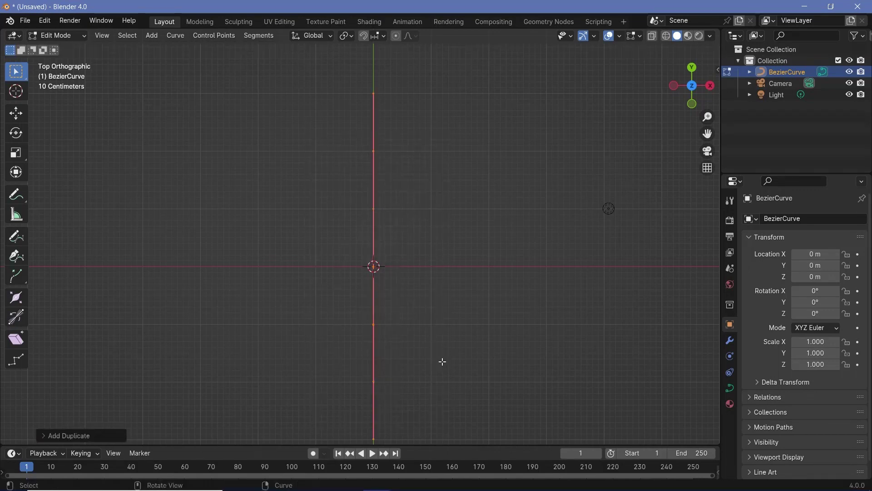
key("g")
key("x")
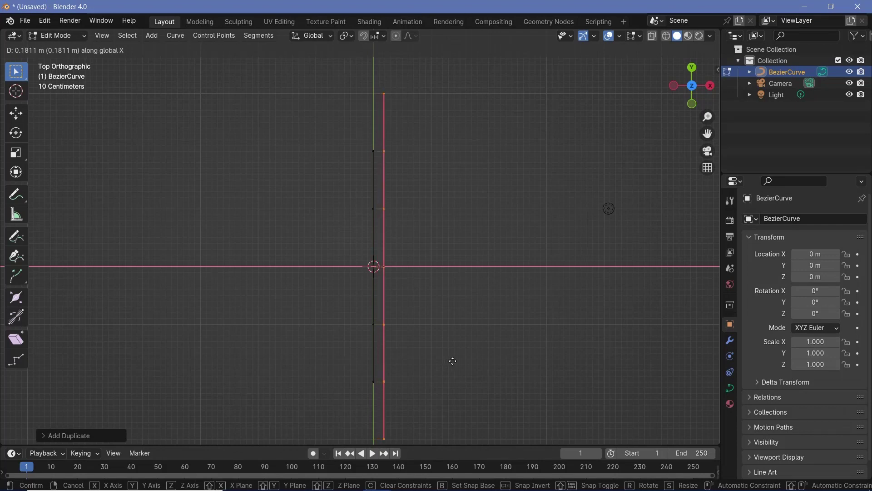
type("0.2")
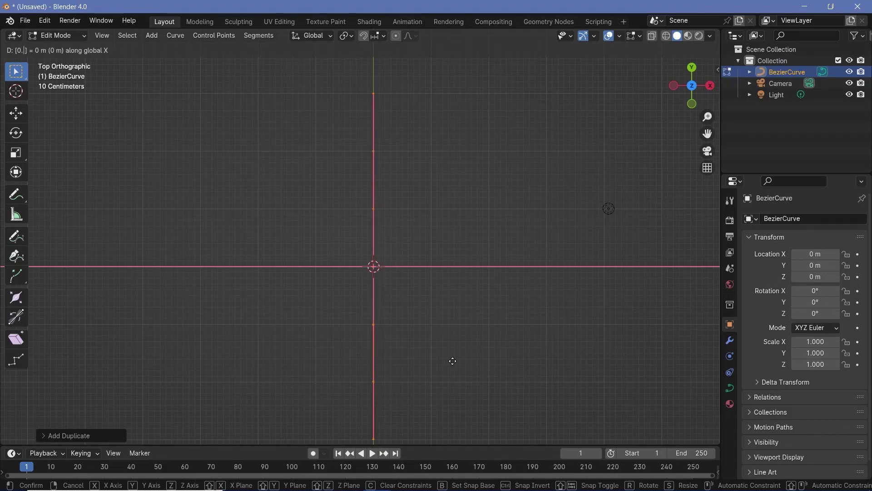
key("Return")
Box-select the copy's upper control point together with its handles.
left_click(380, 211)
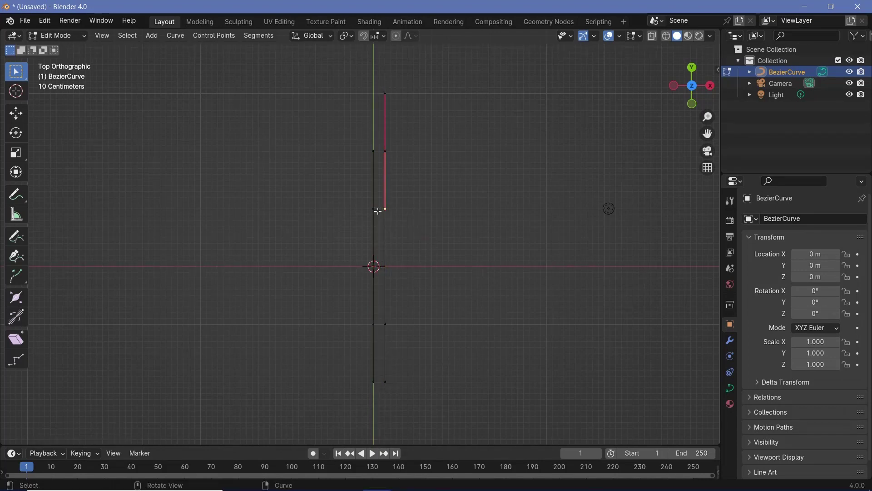
left_click(382, 209, "shift")
left_click(406, 222)
left_click(389, 213)
left_click(386, 153)
left_click_drag(379, 201, 401, 217)
Rotate one control point's handles 90° and move the point to bend the curve.
key("a")
key("alt+a")
left_click_drag(380, 205, 395, 217)
key("r")
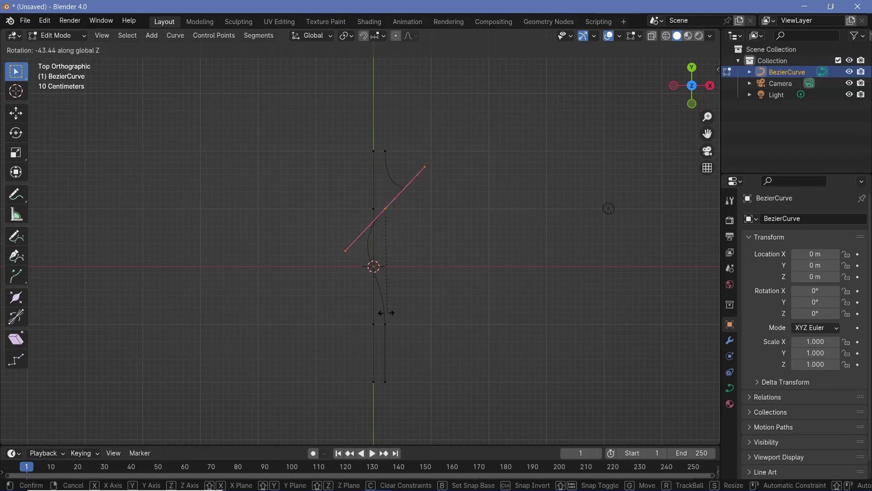
type("90")
key("Return")
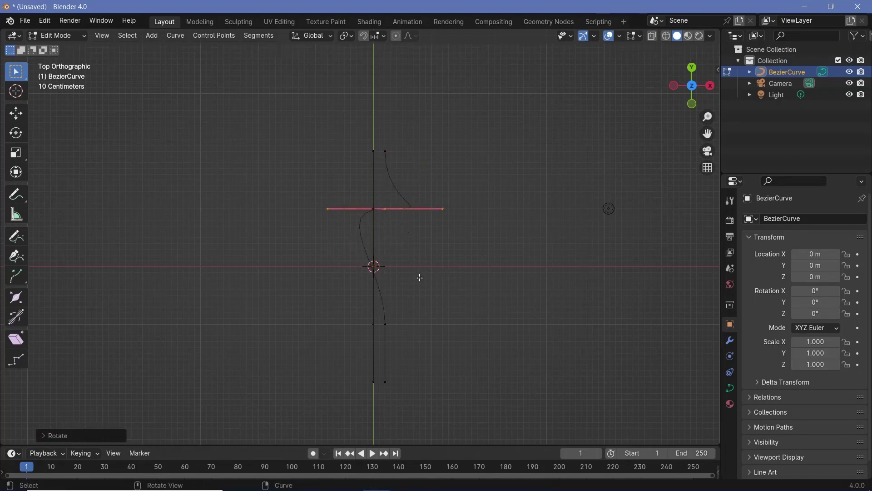
key("g")
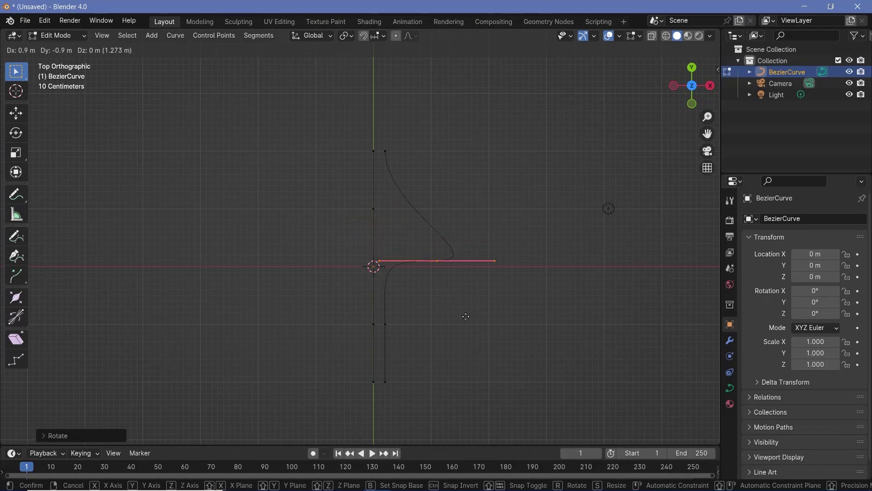
left_click(470, 323)
scroll(463, 306, "up", 3)
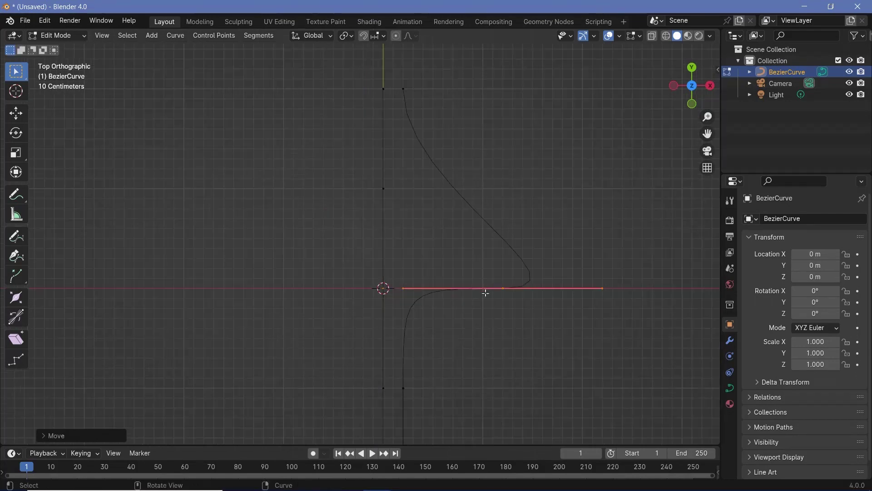
scroll(484, 291, "down", 3)
Rotate the top point 90° and drop it onto the horizontal run, forming a rounded L-bend.
left_click(386, 151)
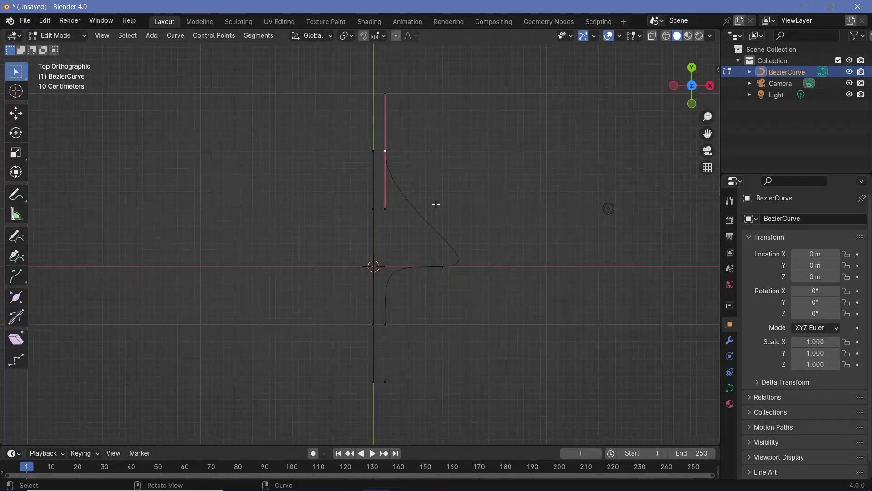
type("r90")
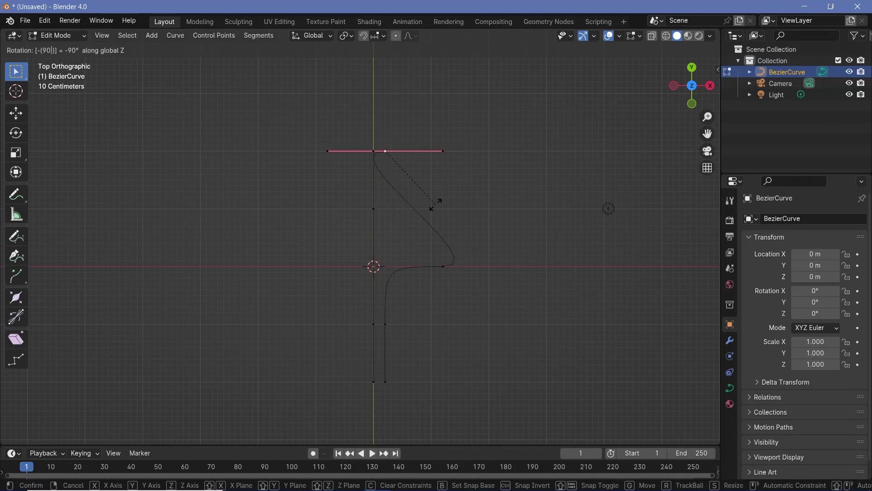
key("Return")
key("g")
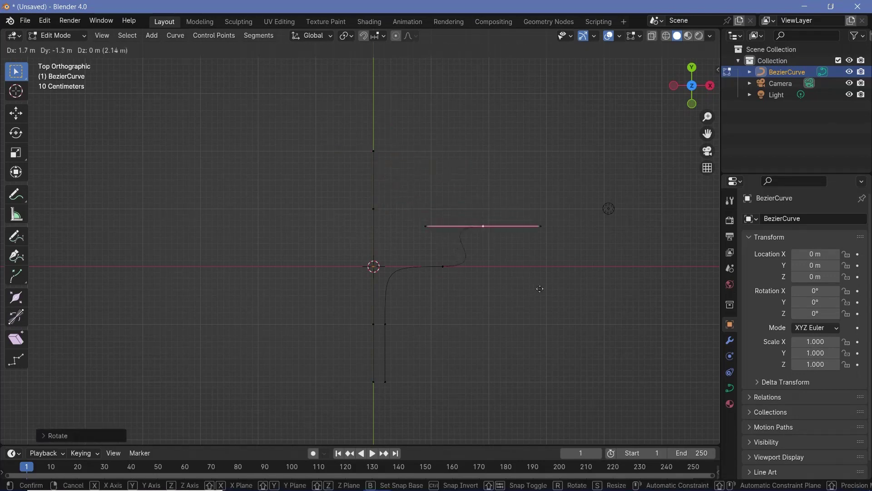
left_click(552, 322)
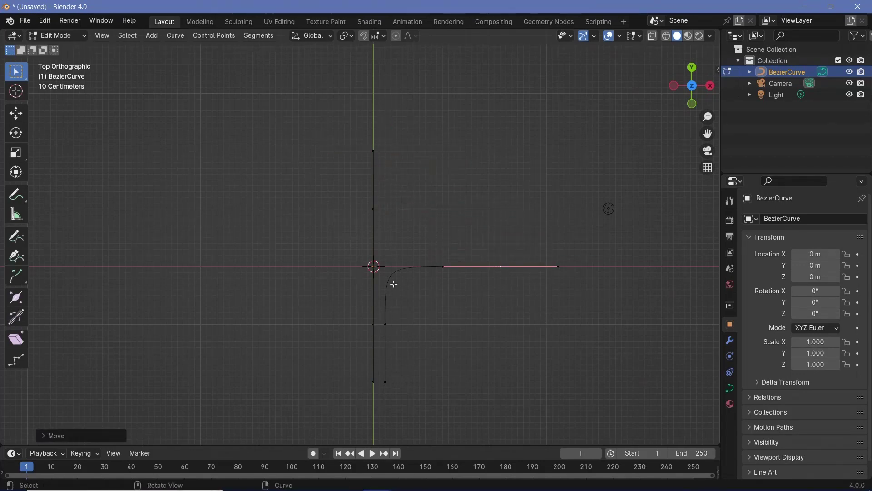
key("ctrl+Tab")
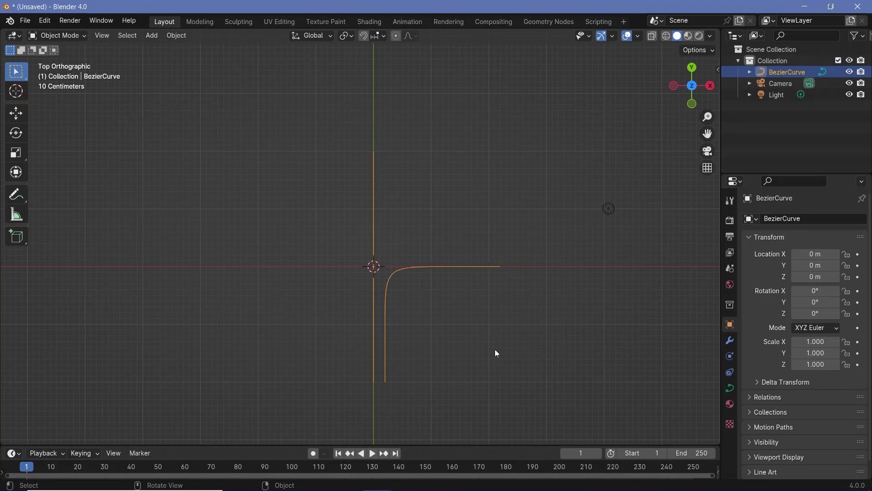
key("ctrl+Tab")
left_click(481, 326)
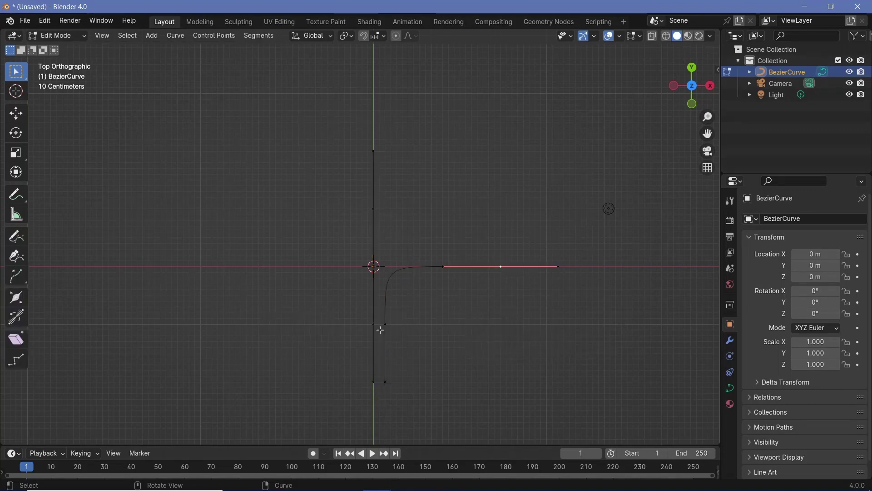
Shift the selected curve points 0.1 m along X.
key("g")
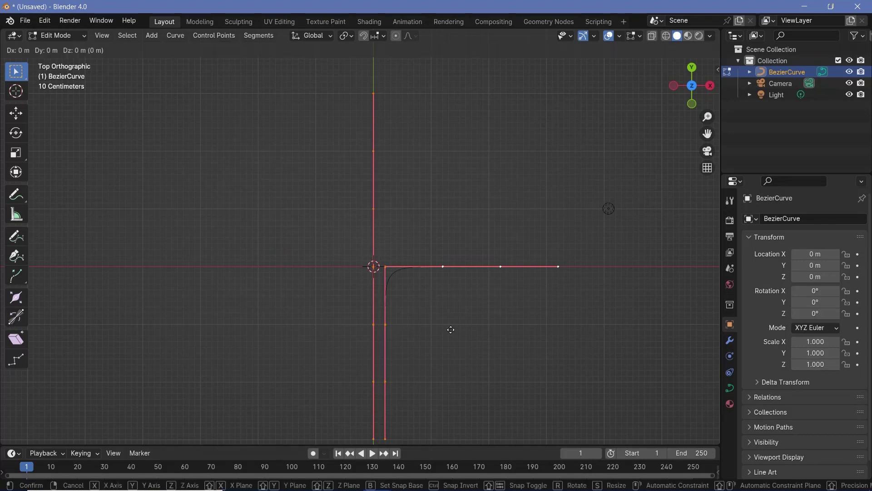
type("x0.1")
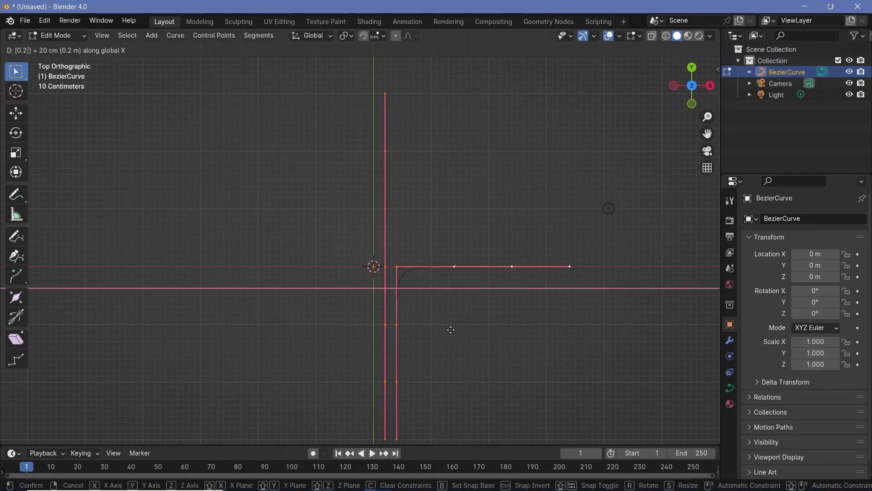
key("Return")
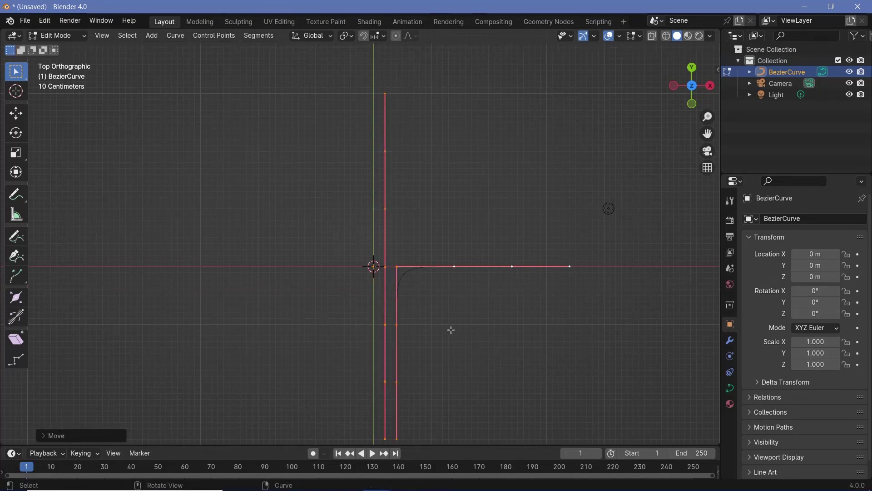
Duplicate the curves and rotate the copy 180° around Z about the 3D cursor, then return to Object Mode.
key("g")
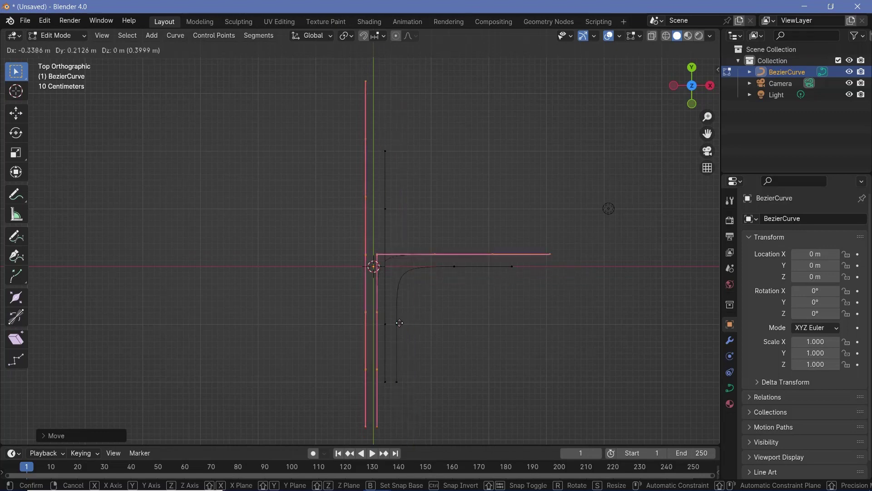
right_click(330, 51)
left_click(347, 37)
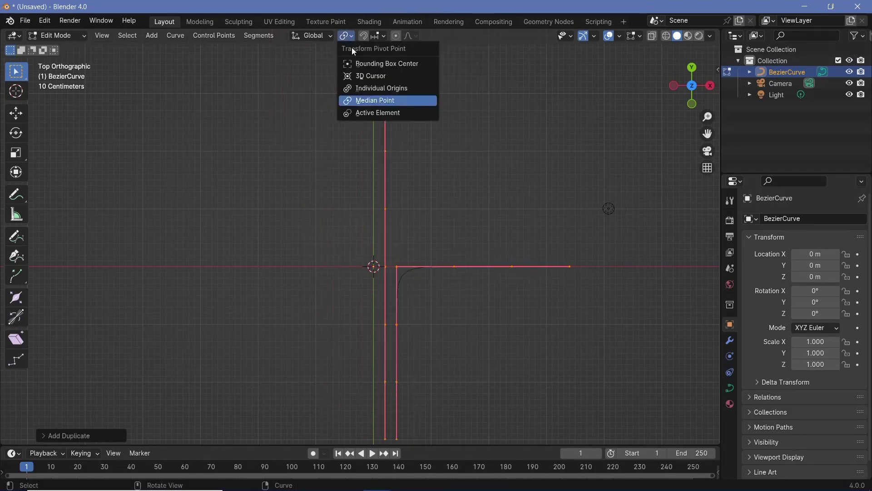
left_click(366, 76)
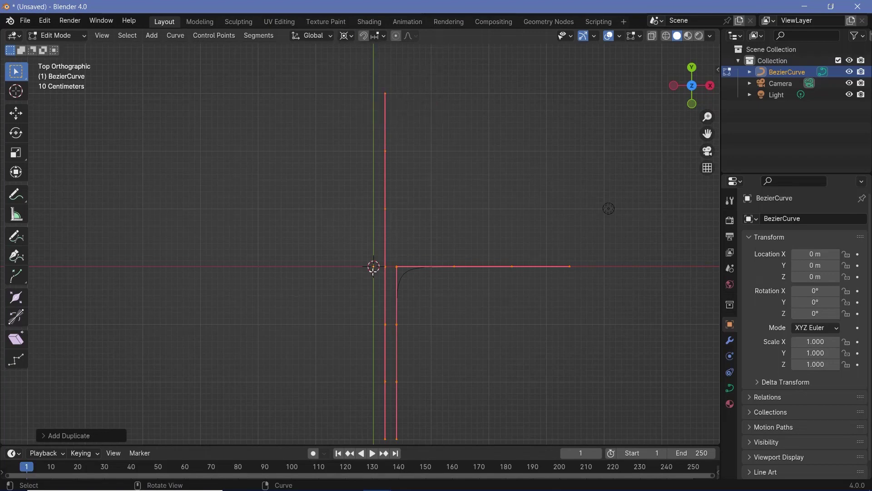
key("r")
key("z")
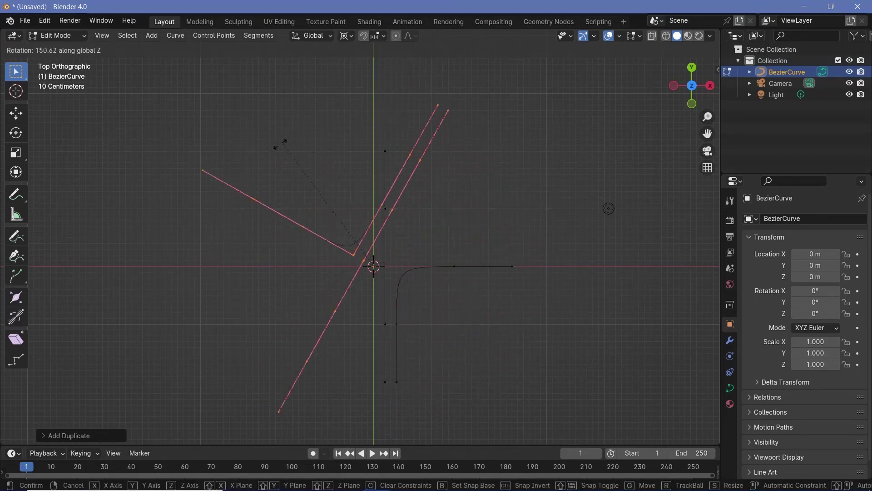
type("180")
key("Return")
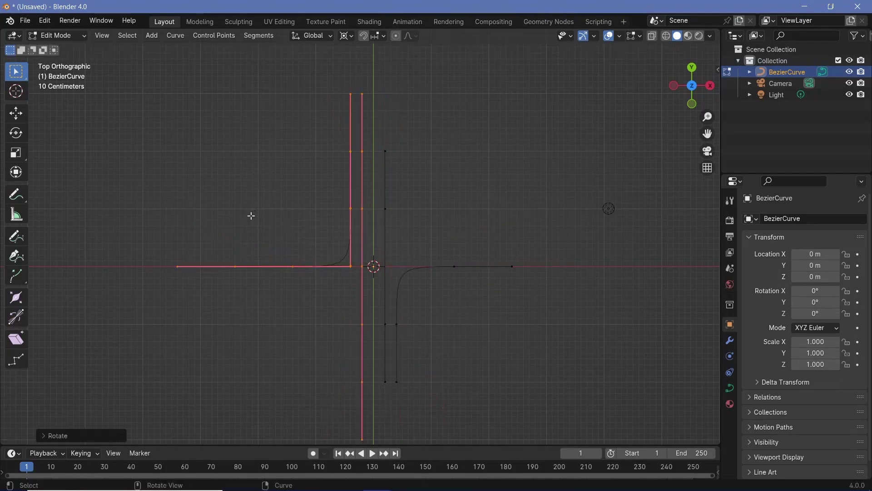
key("ctrl+Tab")
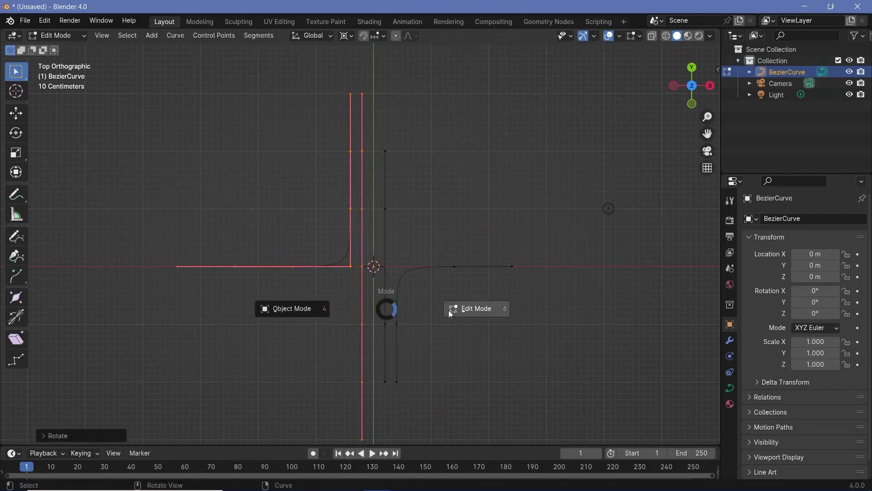
left_click(318, 313)
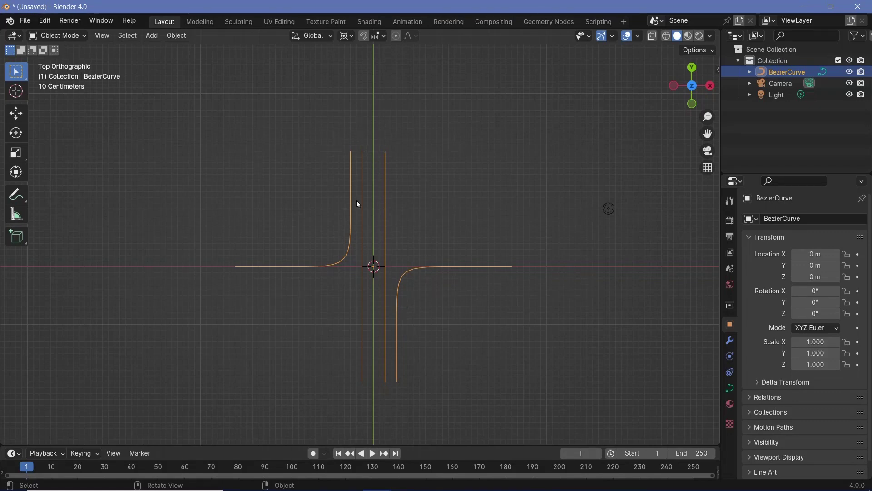
Add a plane mesh to the scene.
middle_click_drag(204, 271, 324, 319)
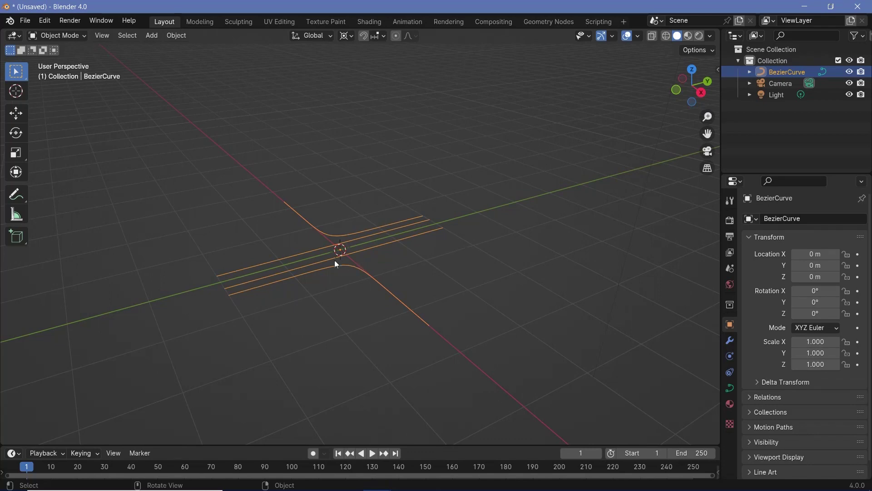
key("shift+a")
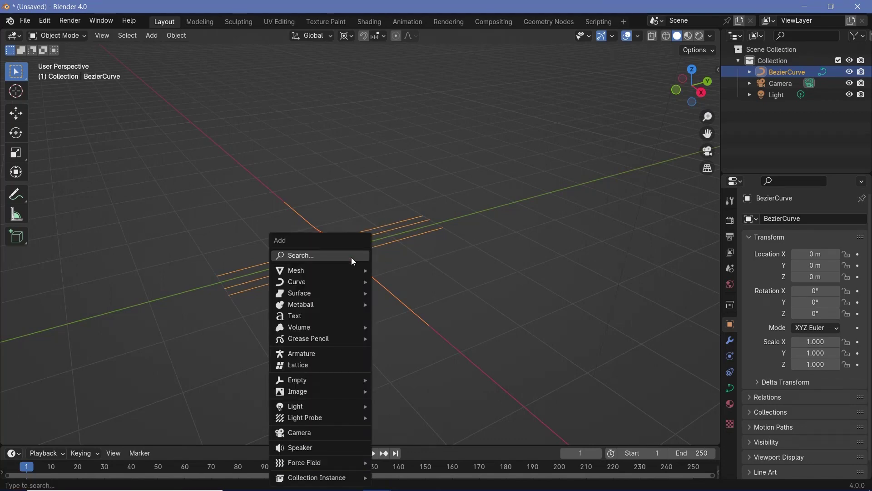
mouse_move(346, 271)
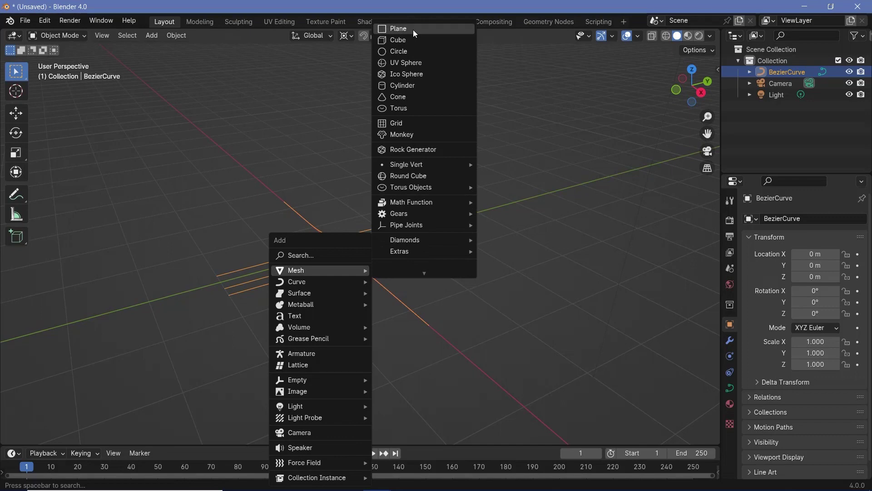
left_click(413, 29)
Rename the plane to GeometryNode and split the viewport into two stacked views.
double_click(773, 107)
type("Geom")
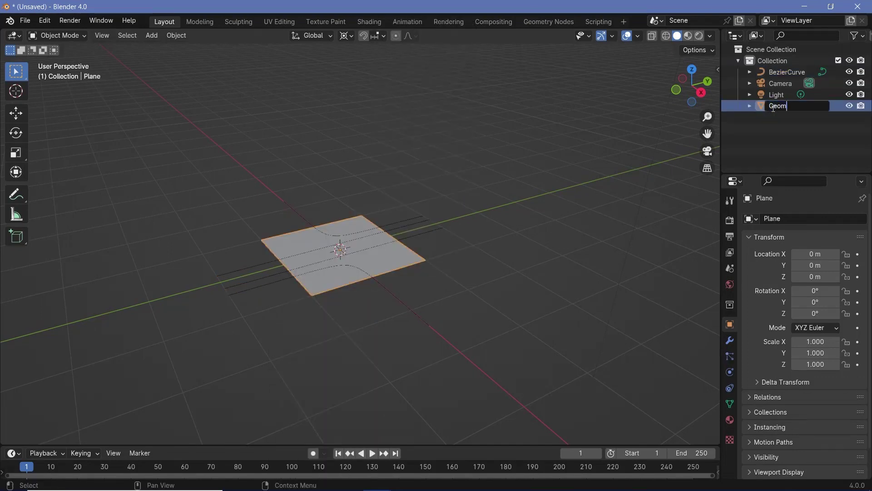
type("etryNode")
key("Return")
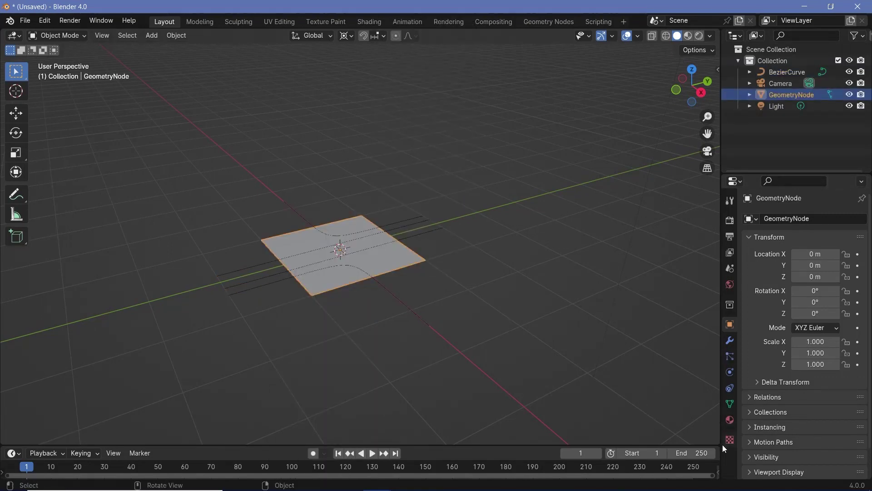
left_click_drag(718, 442, 181, 214)
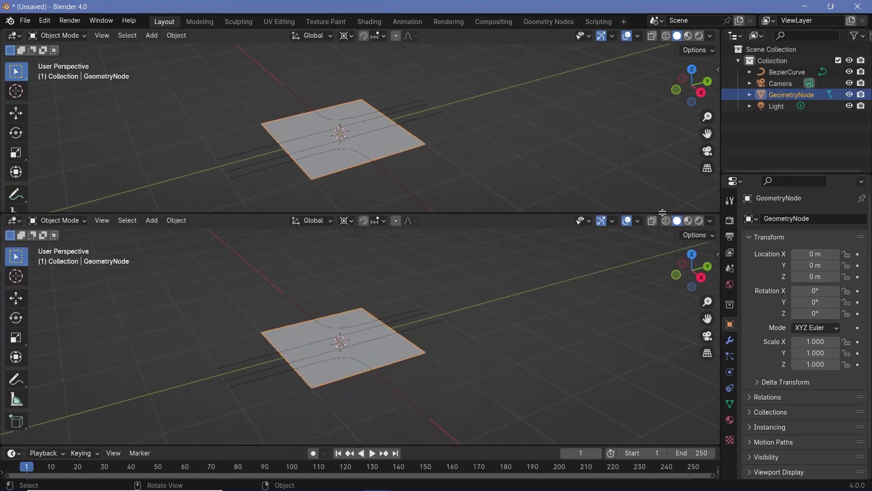
Turn the lower area into a Geometry Nodes editor with a new tree and delete the Group Input node.
left_click(13, 220)
left_click(39, 311)
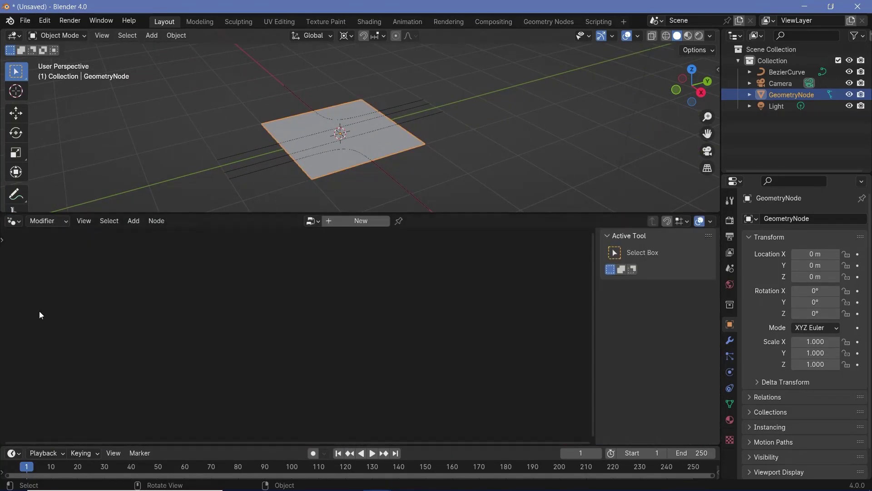
left_click(359, 221)
middle_click_drag(289, 336, 225, 340)
key("x")
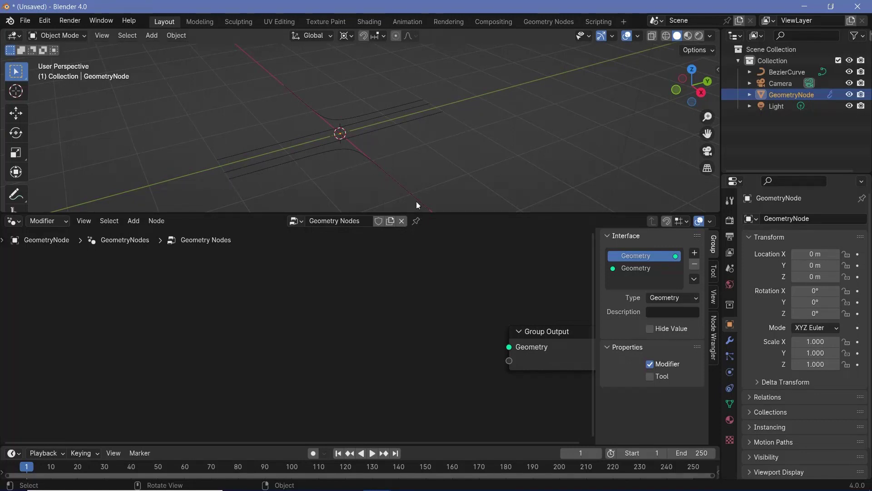
Bring BezierCurve in as an Object Info node set to Relative and arrange it on the left.
left_click_drag(785, 71, 243, 350)
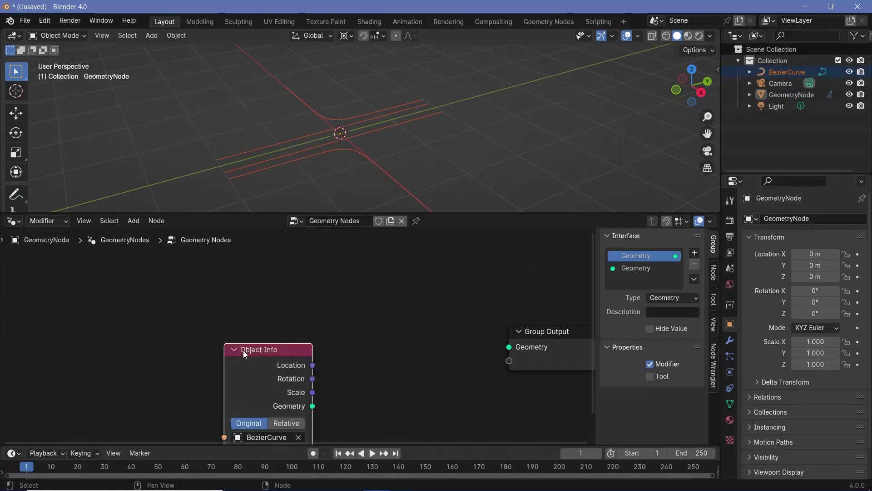
middle_click_drag(413, 352, 402, 312)
left_click_drag(227, 342, 171, 363)
scroll(200, 389, "down", 1)
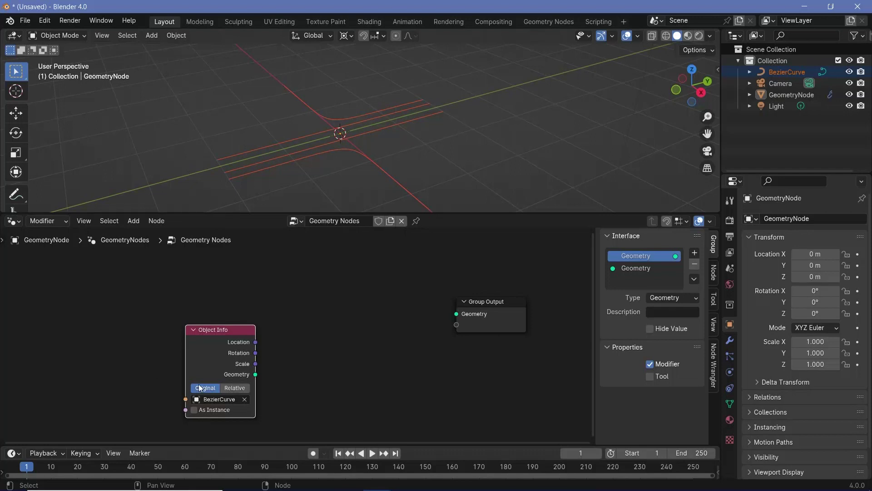
left_click(246, 388)
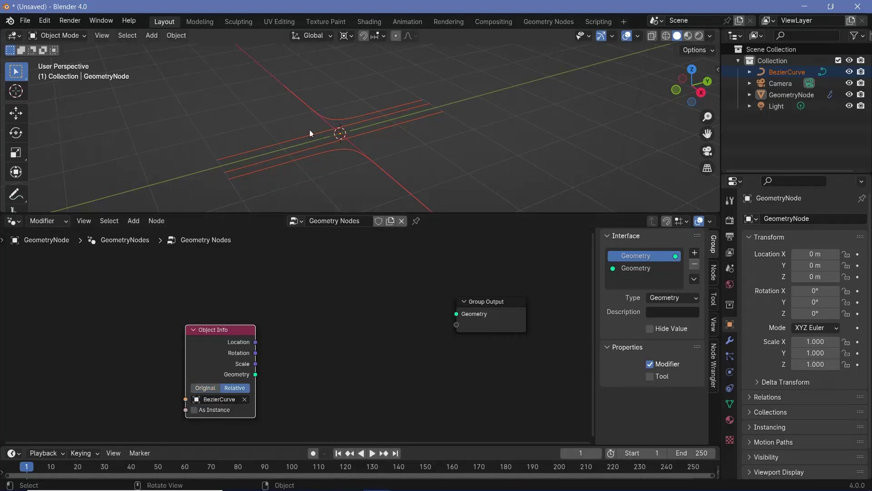
left_click_drag(216, 343, 195, 358)
key("Home")
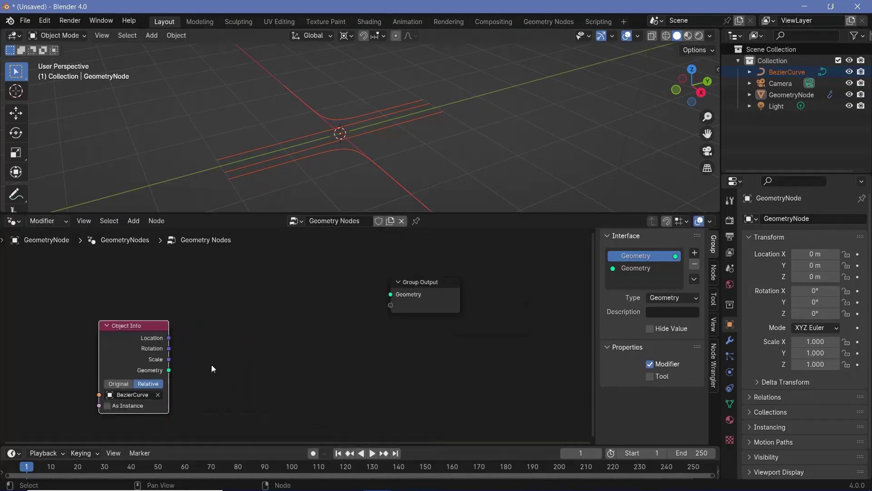
middle_click_drag(203, 358, 294, 401)
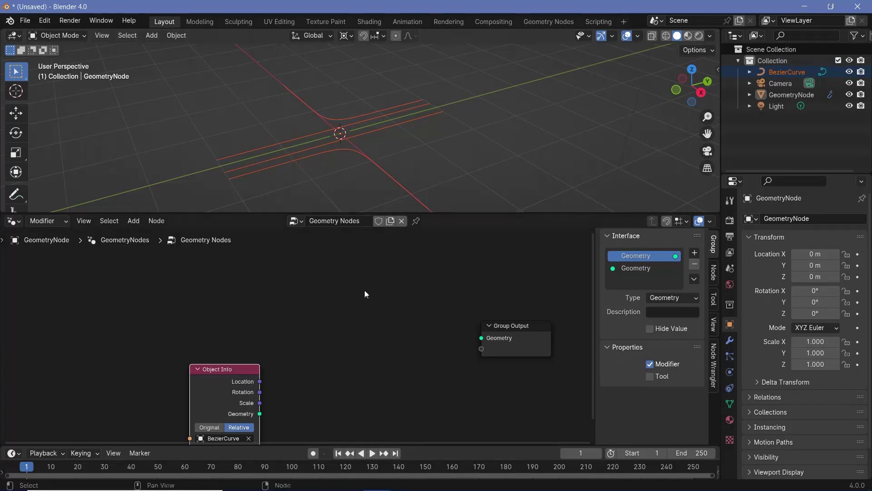
key("shift+a")
mouse_move(320, 250)
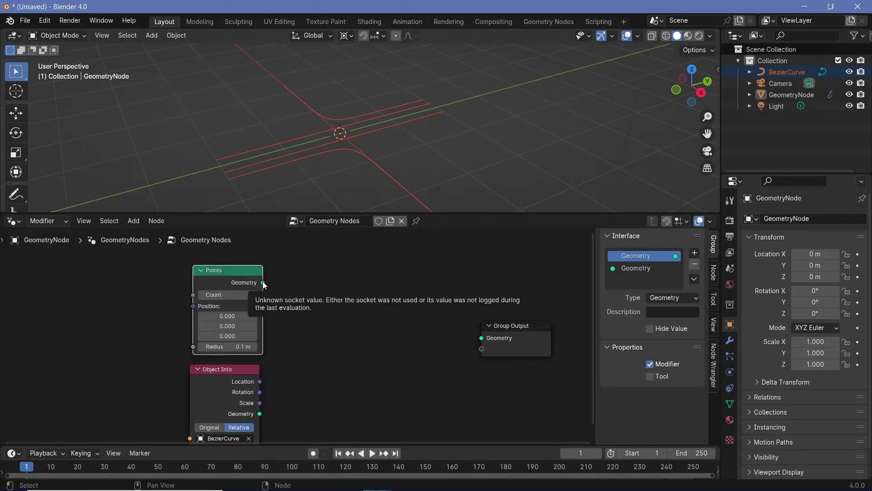
Connect the Points node to Group Output and set its Count to 100.
left_click_drag(263, 282, 481, 338)
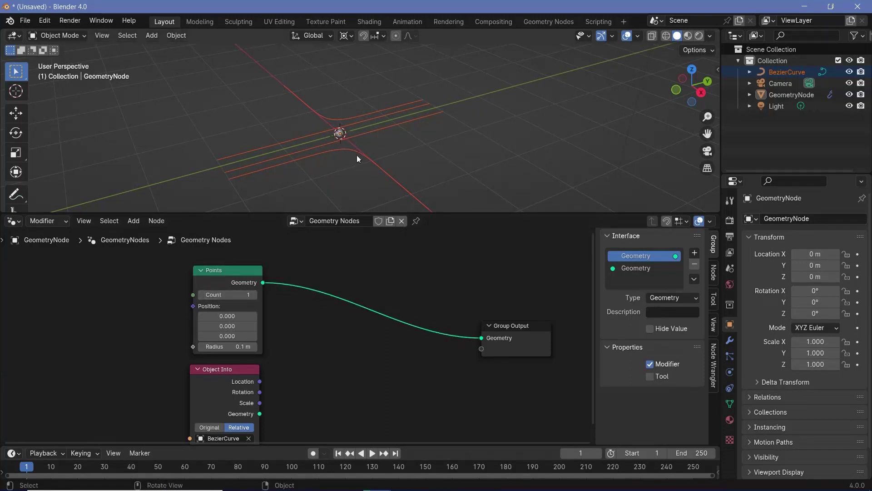
left_click(232, 292)
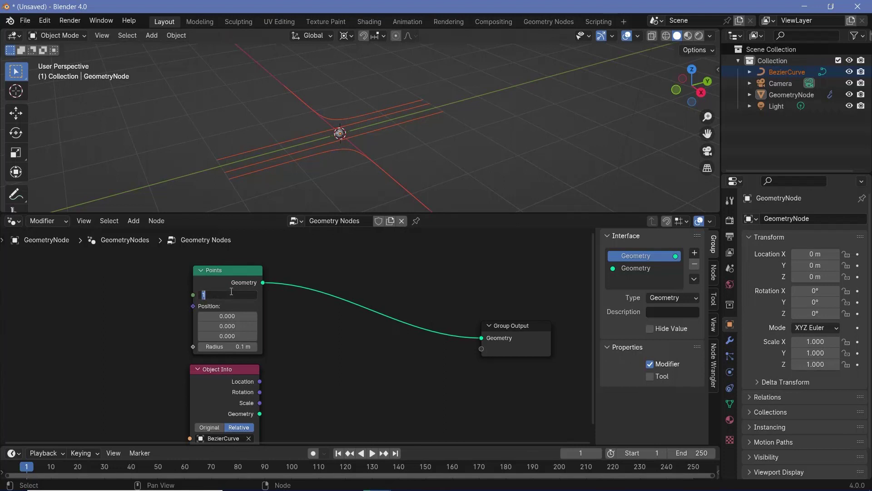
type("100")
key("Return")
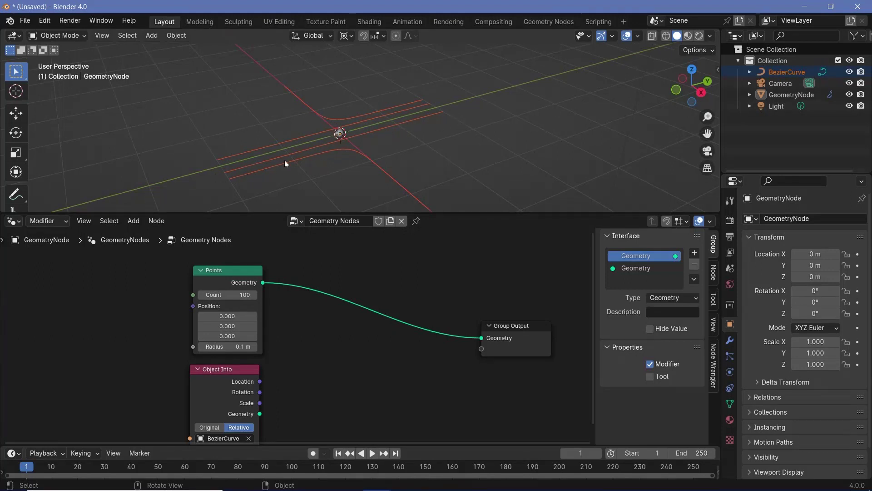
Insert a Set Position node on the link between Points and Group Output.
left_click(230, 393)
key("shift+a")
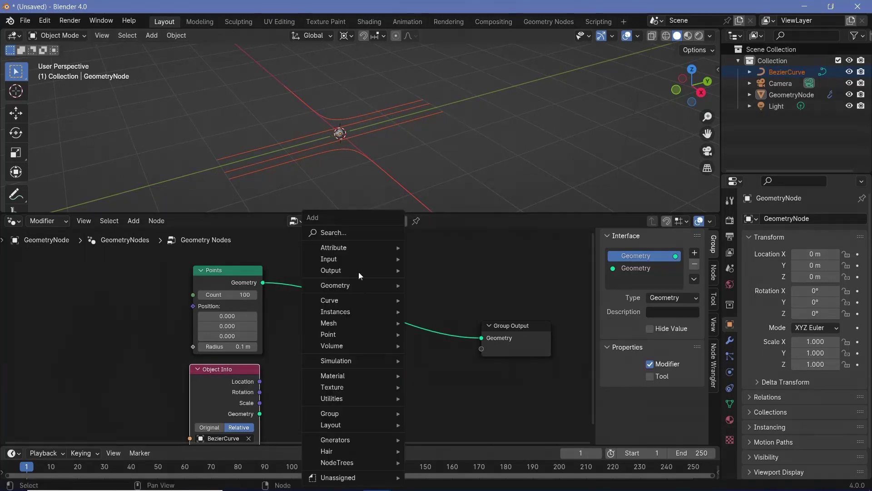
type("set posi")
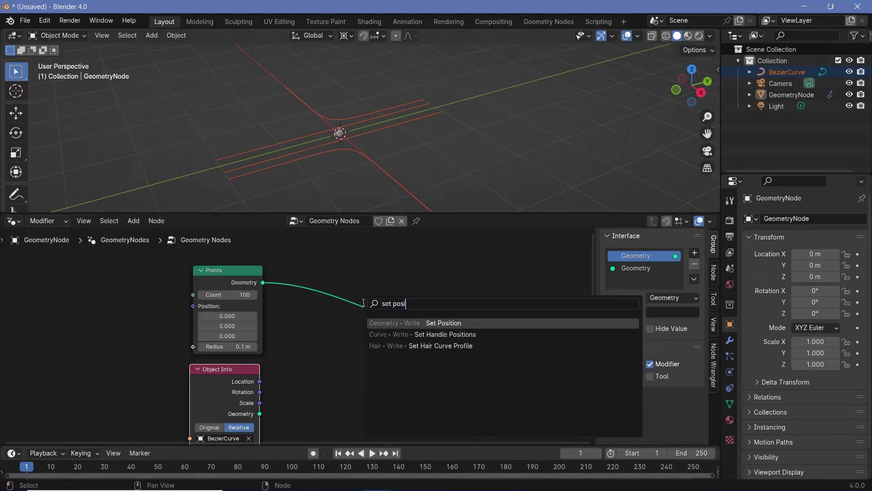
key("Return")
left_click(346, 314)
middle_click_drag(343, 362, 380, 291)
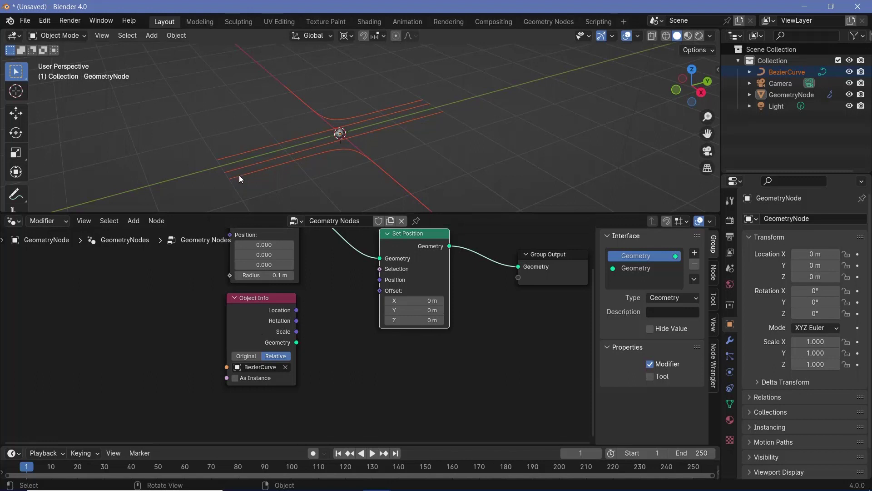
left_click_drag(236, 335, 62, 364)
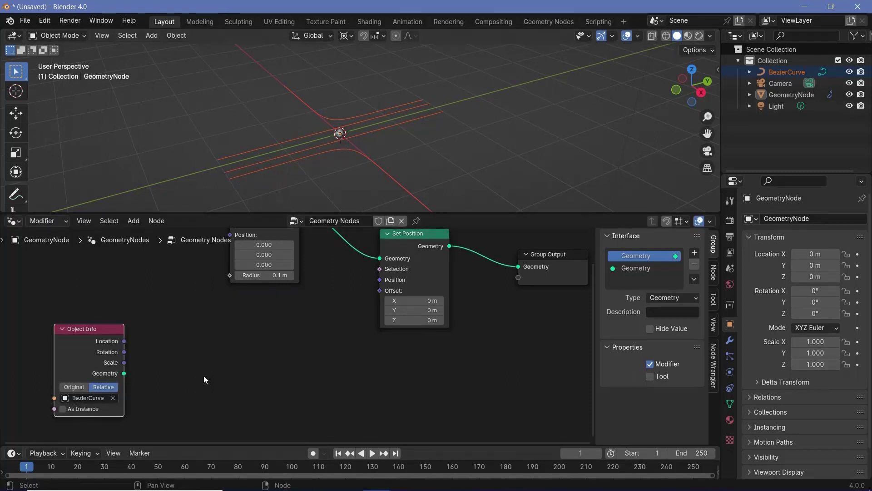
middle_click_drag(197, 375, 240, 333)
scroll(240, 333, "down", 1)
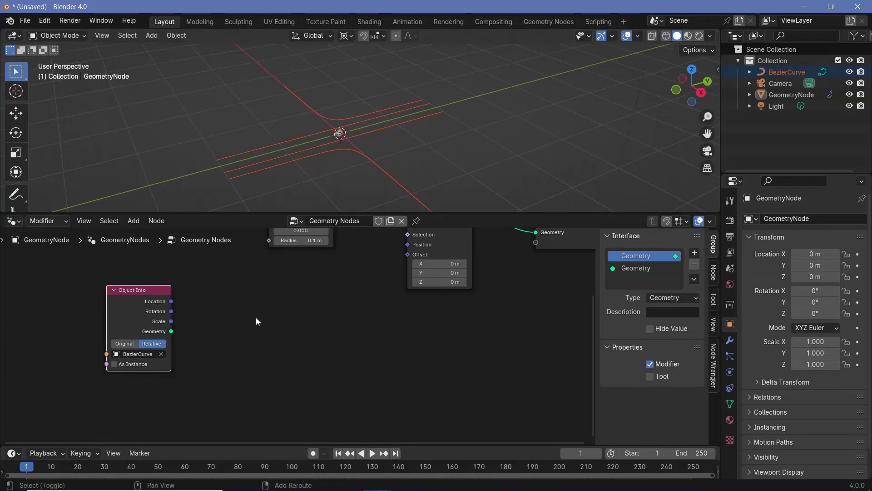
Add a Sample Curve node fed by BezierCurve geometry, with its Position driving Set Position's Offset.
key("shift+a")
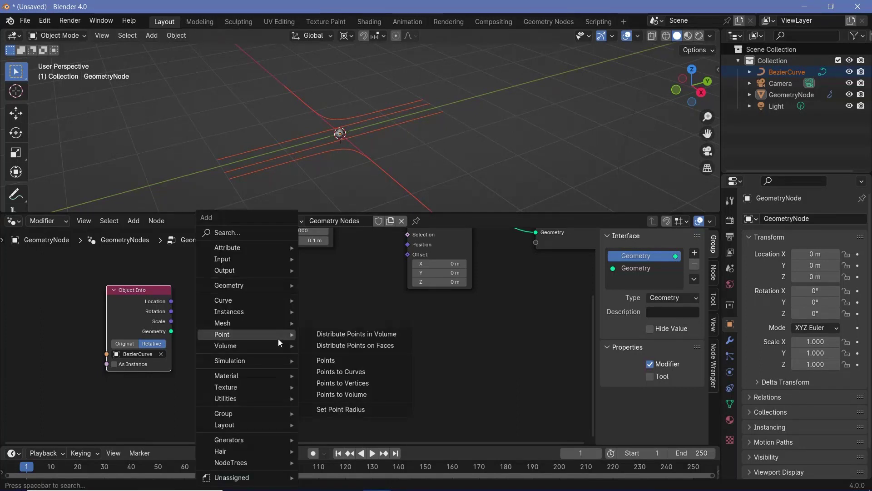
type("sampl")
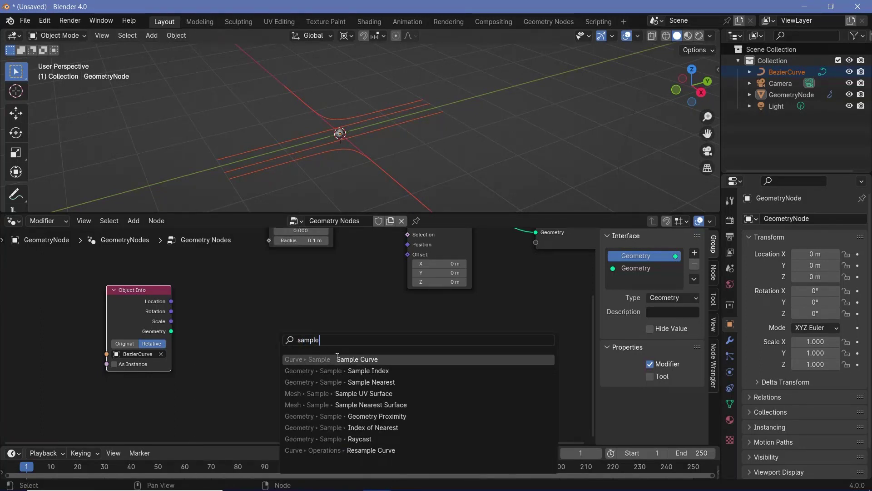
type("e")
left_click(336, 359)
left_click(274, 303)
left_click_drag(172, 331, 240, 390)
middle_click_drag(328, 337, 274, 390)
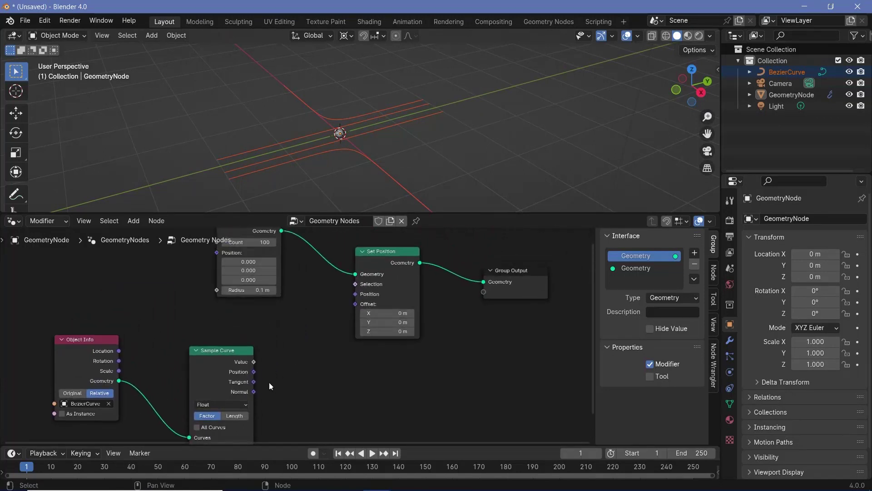
left_click_drag(255, 373, 350, 307)
Slide the Factor to the curve's end and switch Curve Index to check the second road.
middle_click_drag(286, 204, 348, 73)
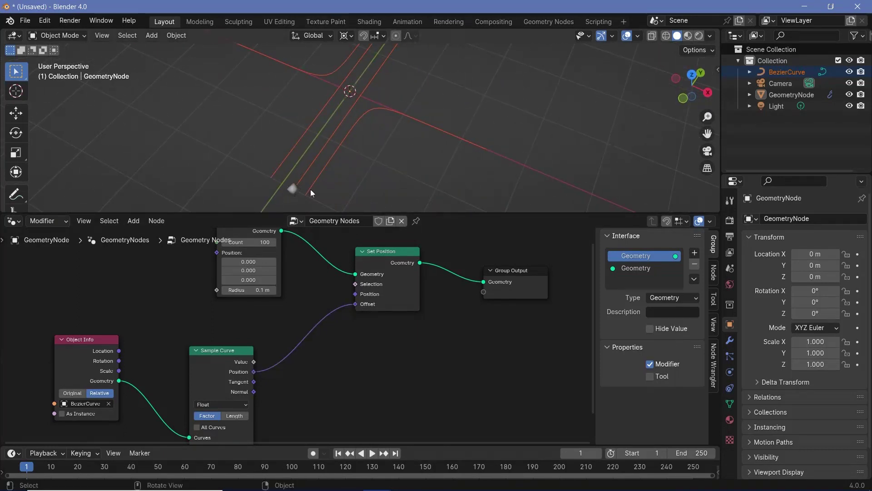
middle_click_drag(364, 363, 401, 302)
left_click_drag(233, 397, 287, 397)
mouse_move(291, 156)
middle_mouse_down()
mouse_move(311, 174)
mouse_move(352, 156)
middle_mouse_up()
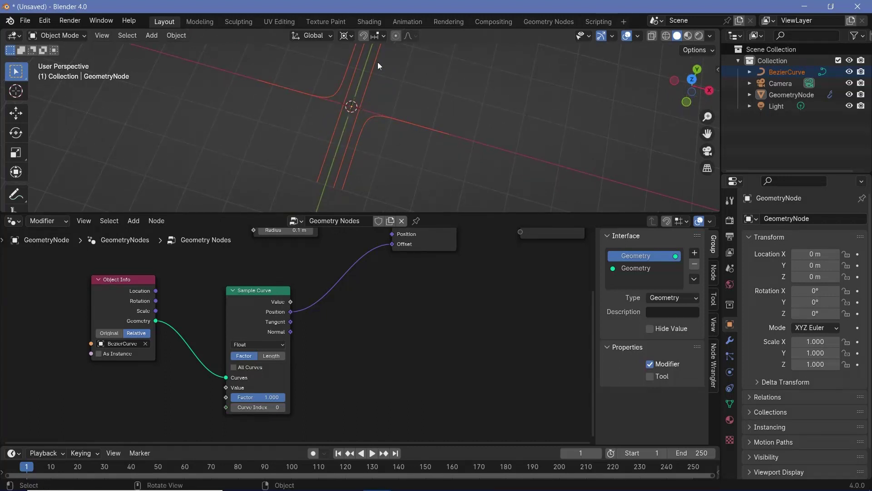
left_click(282, 408)
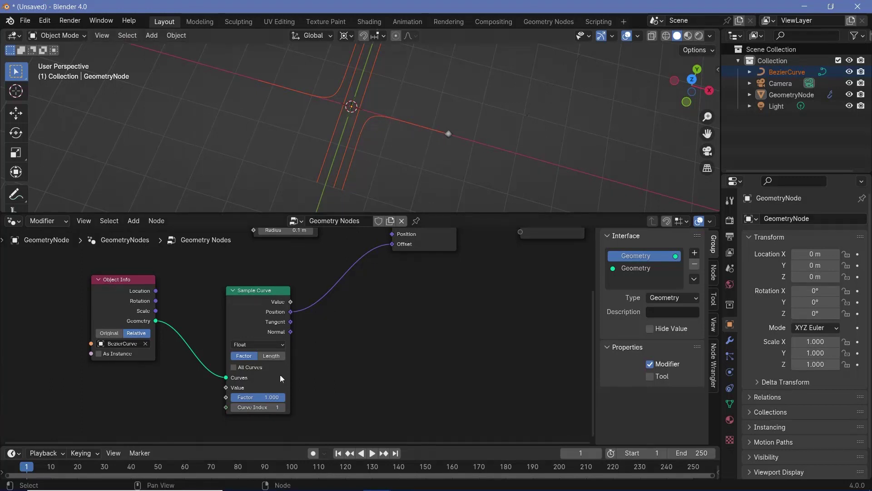
left_click_drag(261, 394, 230, 394)
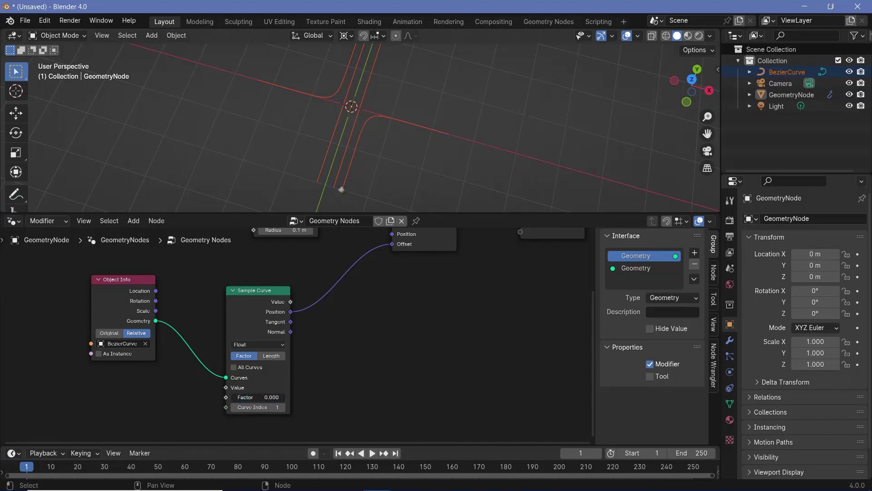
Check the third and fourth roads by raising Curve Index to 3 and sliding Factor along each.
left_click(282, 407)
scroll(411, 92, "down", 2)
middle_click_drag(400, 85, 400, 115, "shift")
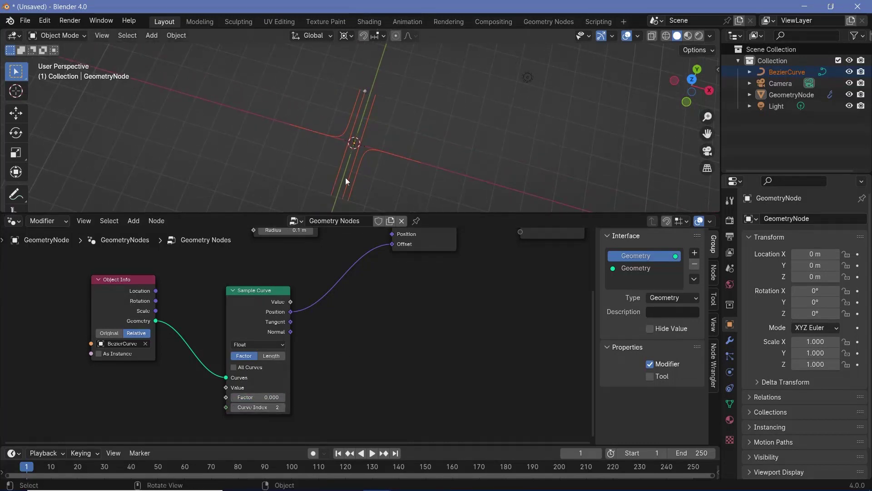
left_click_drag(255, 397, 309, 398)
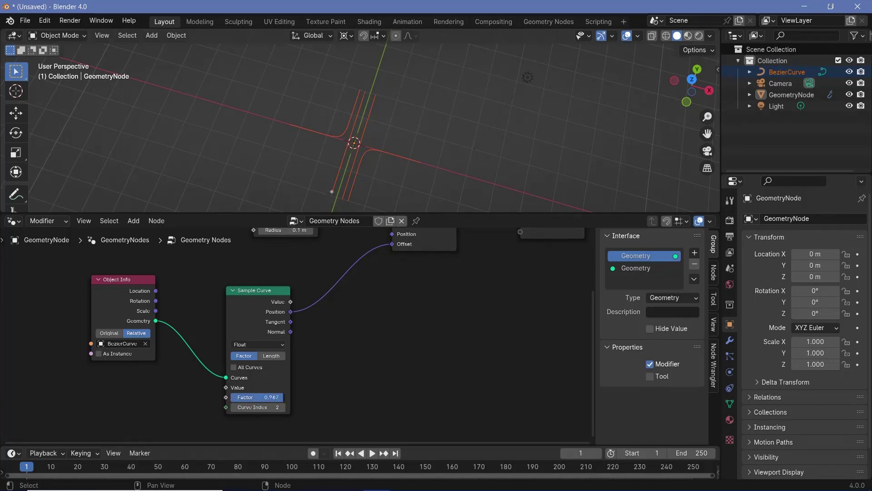
left_click(282, 407)
left_click_drag(275, 401, 245, 400)
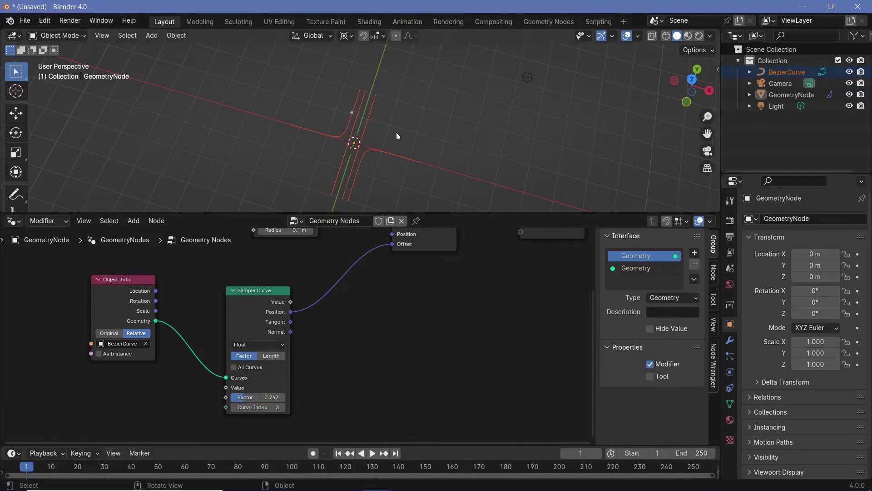
middle_click_drag(269, 379, 339, 336)
Add a Random Value node and switch its data type to Integer.
key("shift+a")
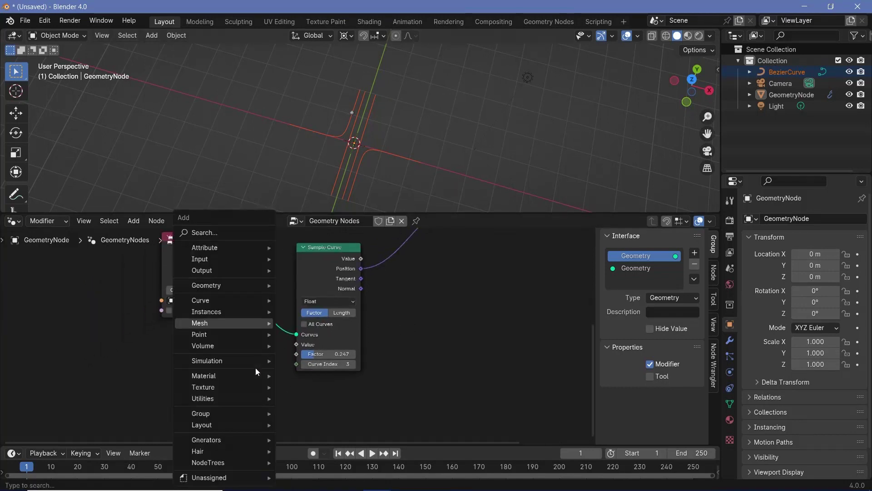
type("rand")
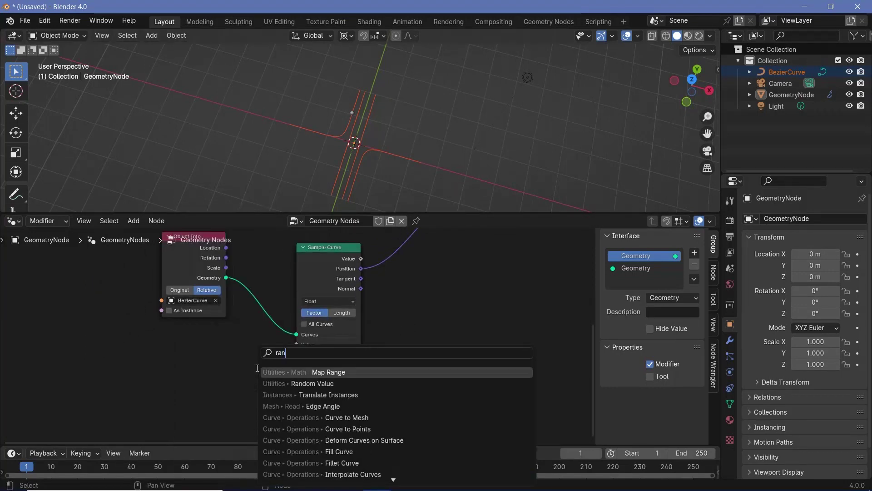
left_click(289, 368)
left_click(152, 355)
left_click(192, 386)
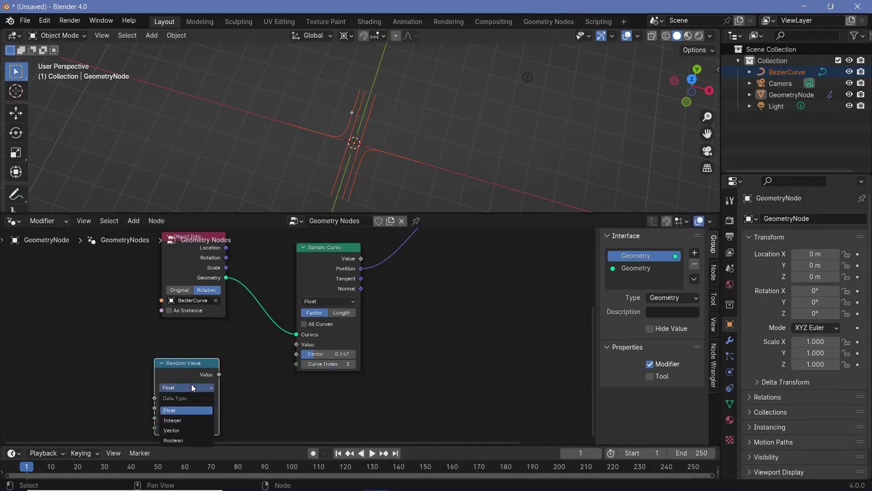
left_click(186, 420)
Set the Random Value Max to 3 and wire its Value into Sample Curve's Curve Index.
middle_click_drag(261, 420, 276, 416)
scroll(276, 415, "up", 2)
left_click(196, 419)
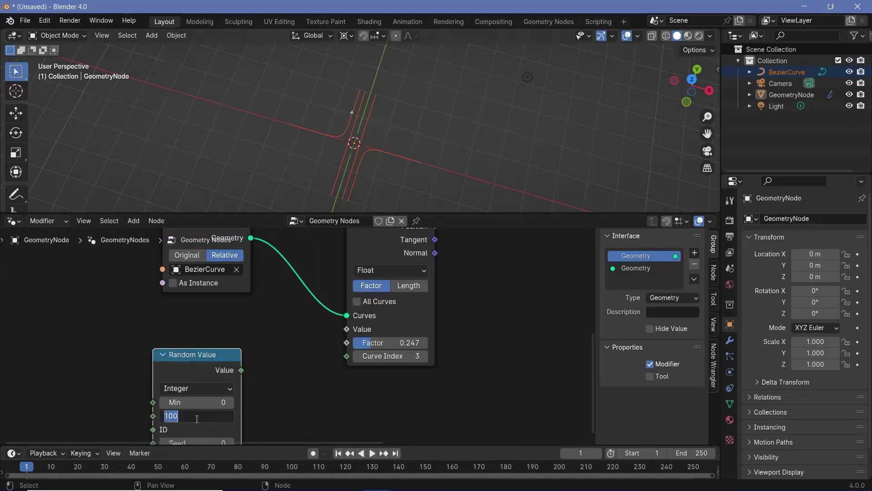
type("3")
key("Return")
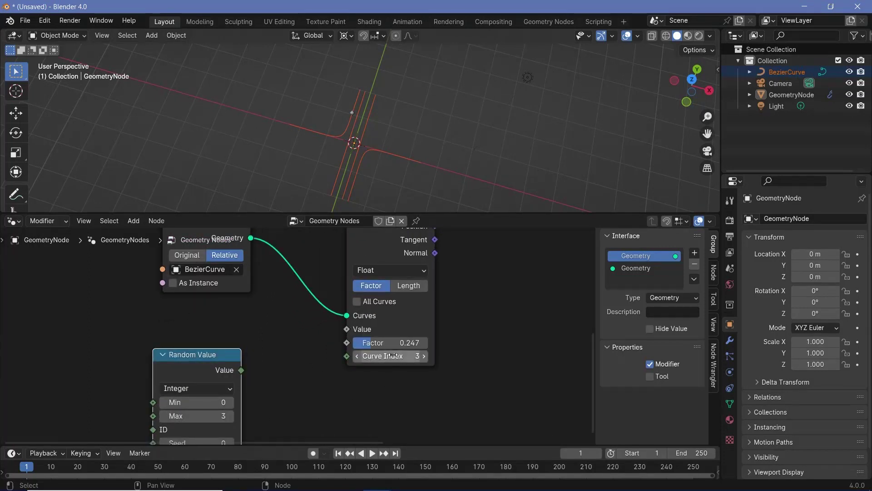
left_click_drag(241, 370, 347, 356)
middle_click_drag(309, 408, 282, 432)
mouse_move(360, 366)
left_mouse_down()
mouse_move(412, 366)
mouse_move(346, 366)
left_mouse_up()
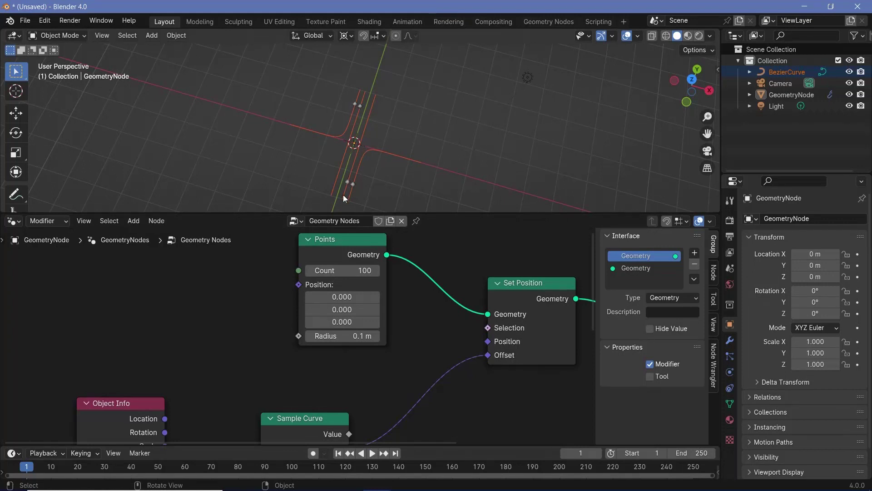
Raise the Sample Curve Factor to test point movement and reposition the Random Value node.
middle_click_drag(305, 418, 374, 300)
middle_click_drag(348, 381, 386, 284)
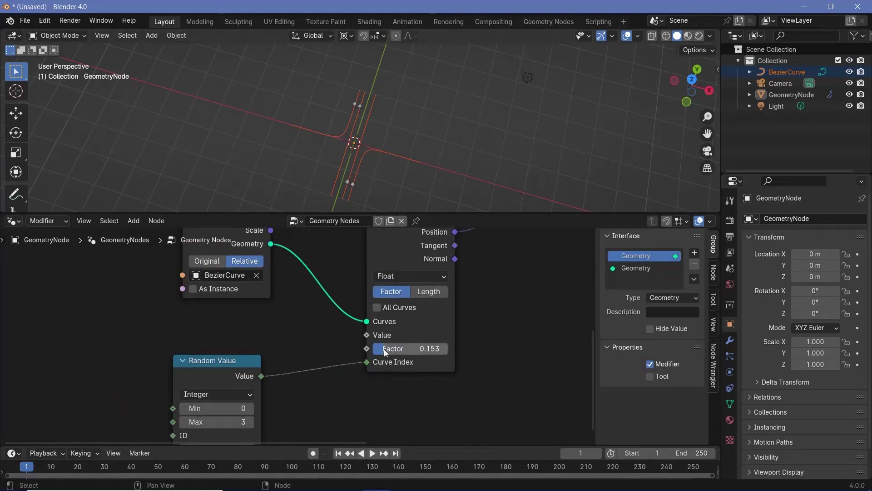
left_click_drag(384, 349, 396, 349)
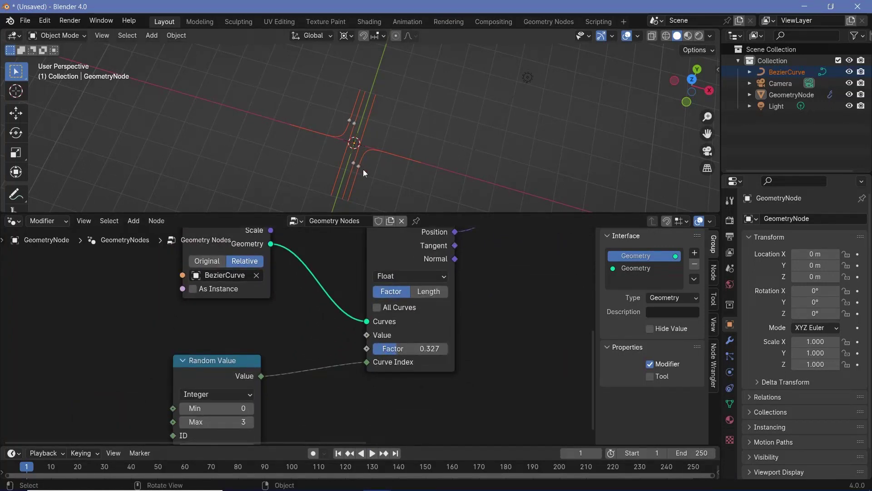
middle_click_drag(199, 389, 259, 347)
left_click_drag(262, 330, 267, 369)
Duplicate the Random Value node as a Float and connect it to Sample Curve's Factor.
key("shift+d")
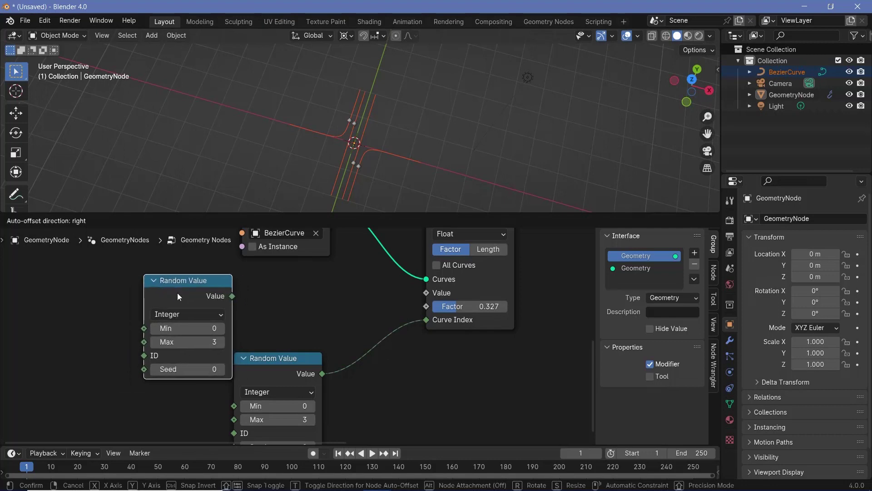
left_click(179, 310)
left_click(179, 313)
left_click(182, 344)
left_click_drag(233, 296, 427, 306)
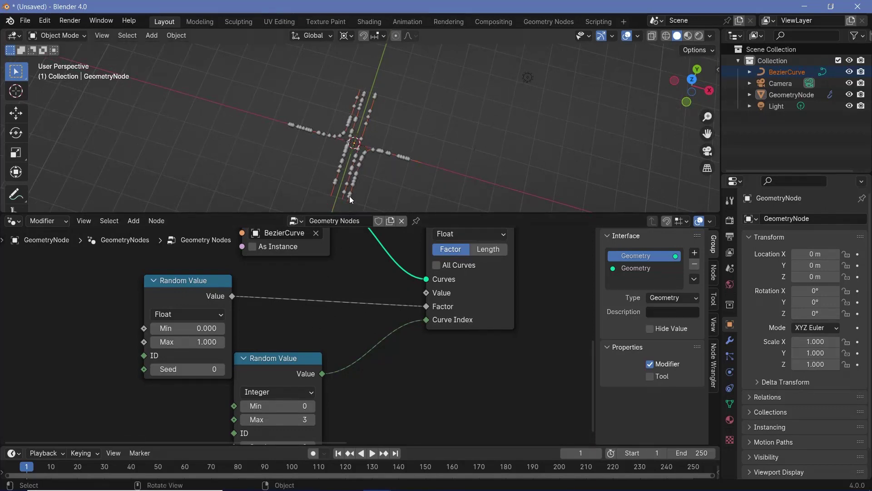
middle_click_drag(198, 324, 351, 322)
left_click_drag(332, 295, 212, 302)
key("shift+a")
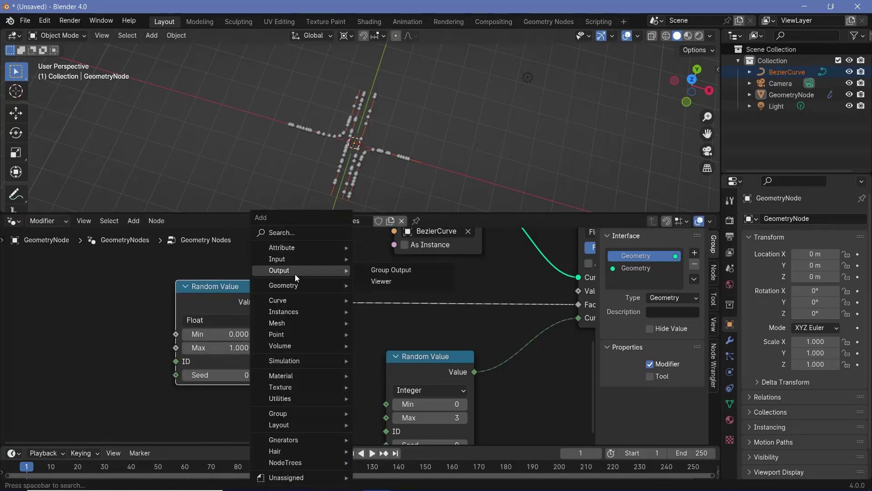
Insert an Add math node into the Factor link, then a duplicate Add after it.
type("add")
left_click(326, 293)
left_click(326, 293)
left_click_drag(359, 278, 304, 291)
left_click_drag(213, 288, 132, 286)
left_click_drag(285, 295, 232, 286)
key("shift+d")
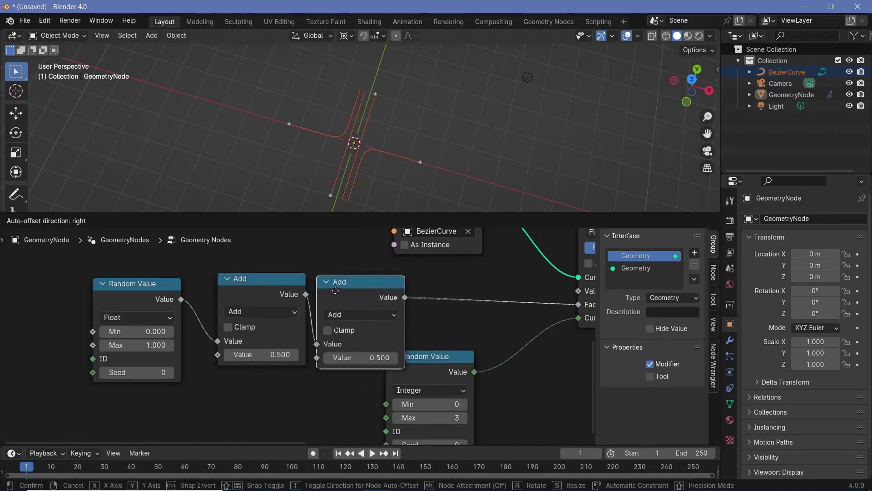
left_click(331, 289)
left_click_drag(282, 288, 265, 285)
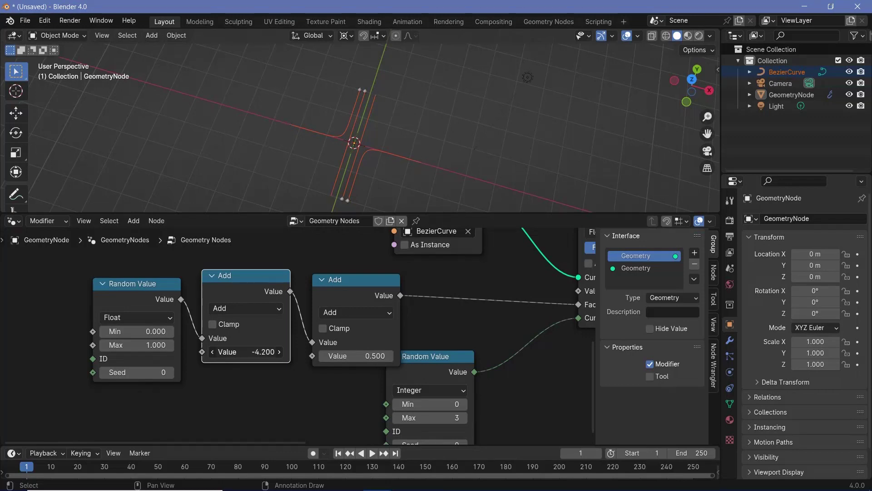
left_click_drag(241, 352, 326, 352)
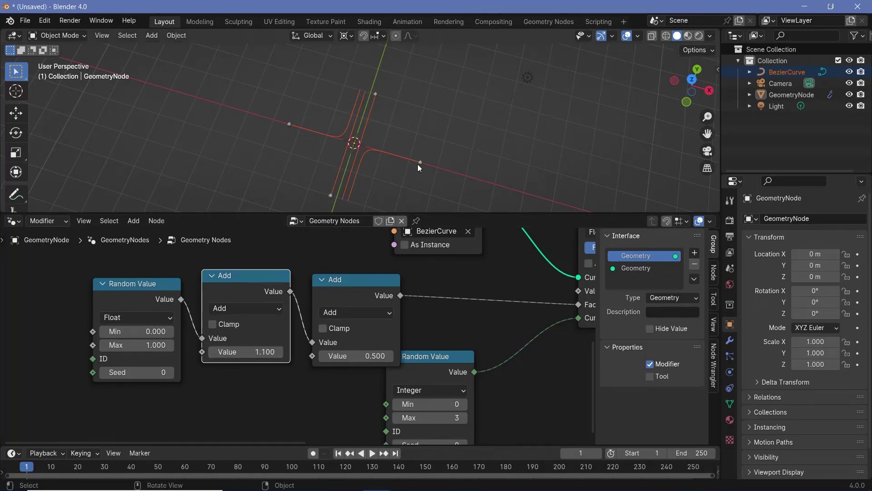
Turn the second math node into Floored Modulo with a divisor of 1.
left_click(363, 310)
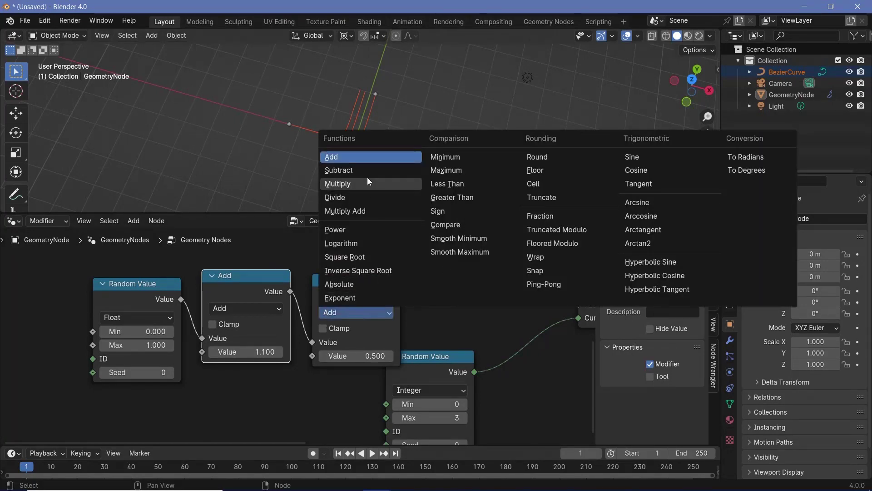
left_click(555, 244)
middle_click_drag(615, 308, 392, 308)
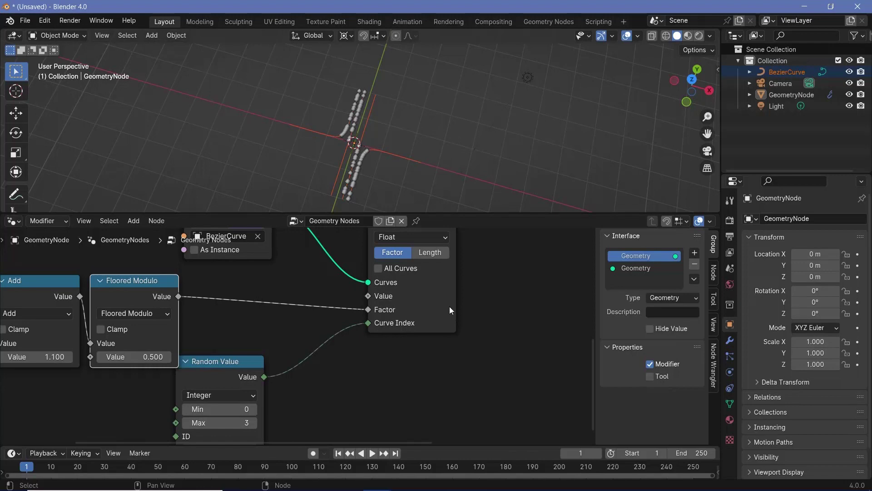
middle_click_drag(314, 316, 459, 302)
left_click(280, 344)
type("1")
key("Return")
Set the Add node's offset value to 4.350.
left_click_drag(191, 344, 329, 344)
middle_click_drag(202, 344, 390, 409)
left_click_drag(272, 341, 209, 284)
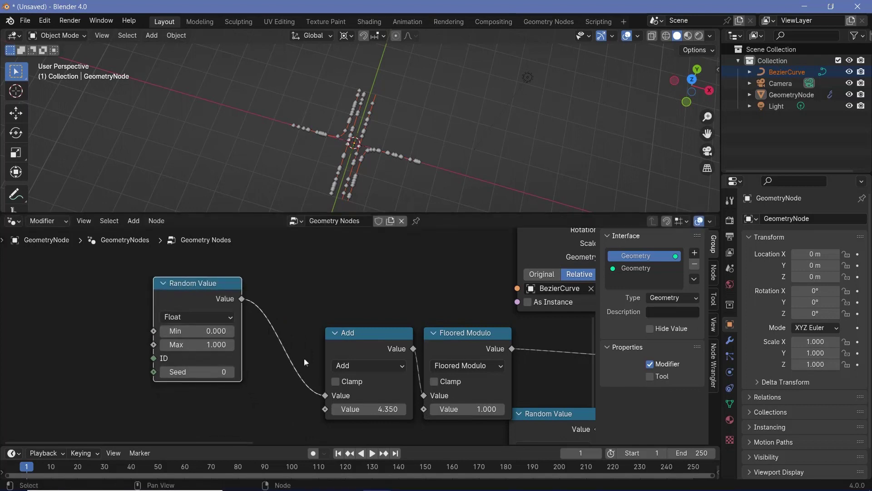
middle_click_drag(243, 429, 323, 366)
Add a Scene Time node, feed its Seconds into the Add node, and play the animation.
key("shift+a")
mouse_move(316, 381)
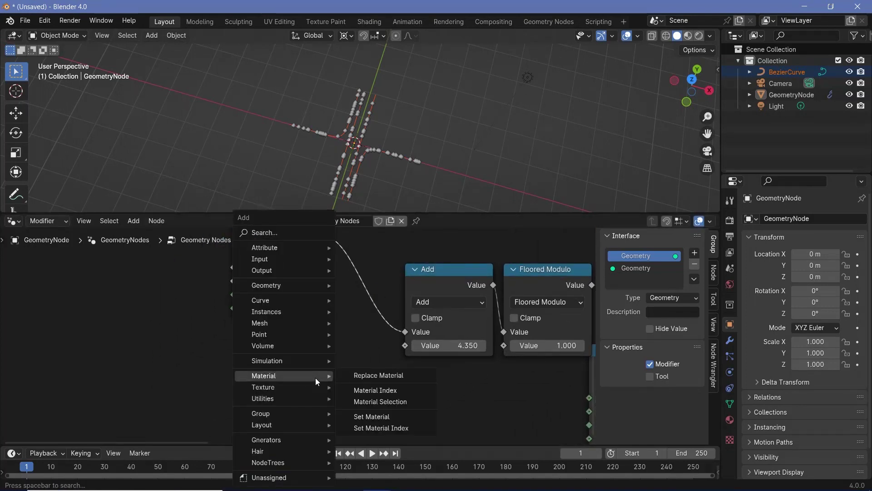
type("scene")
left_click_drag(244, 382, 408, 346)
key("space")
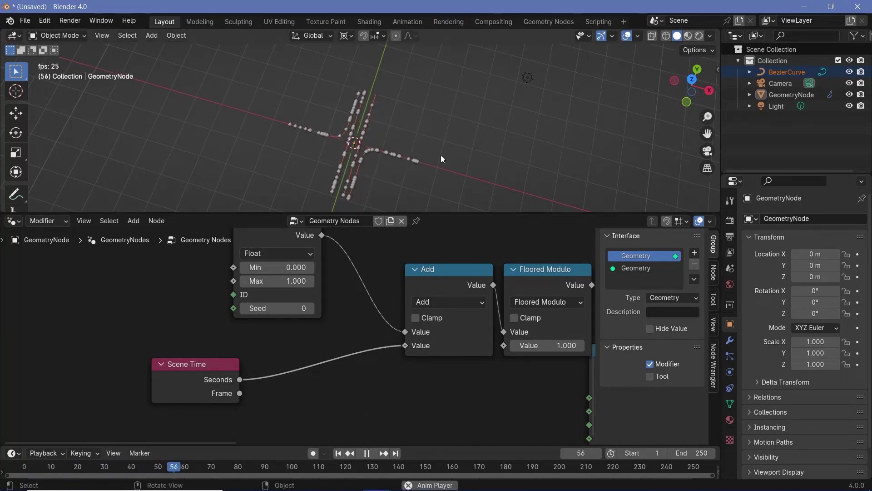
key("space")
key("space")
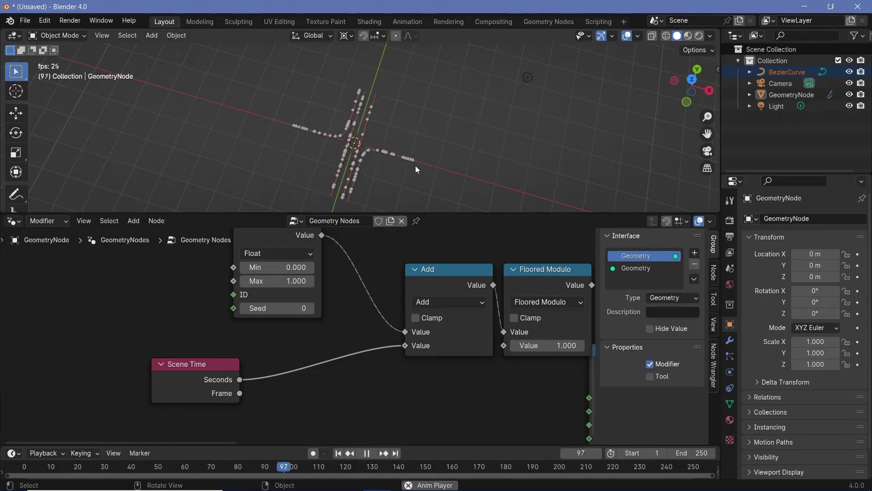
key("space")
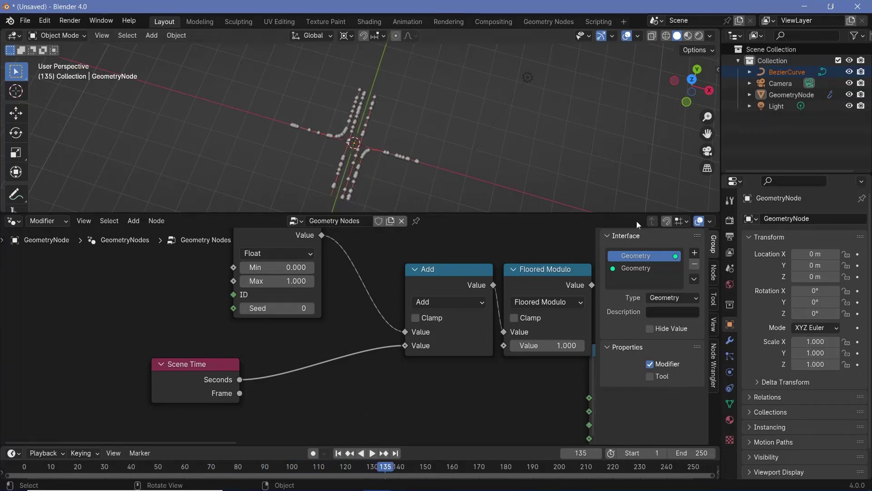
Set the frame rate to 60 fps, resolution scale to 200%, and end frame to 600.
left_click(729, 237)
left_click(820, 322)
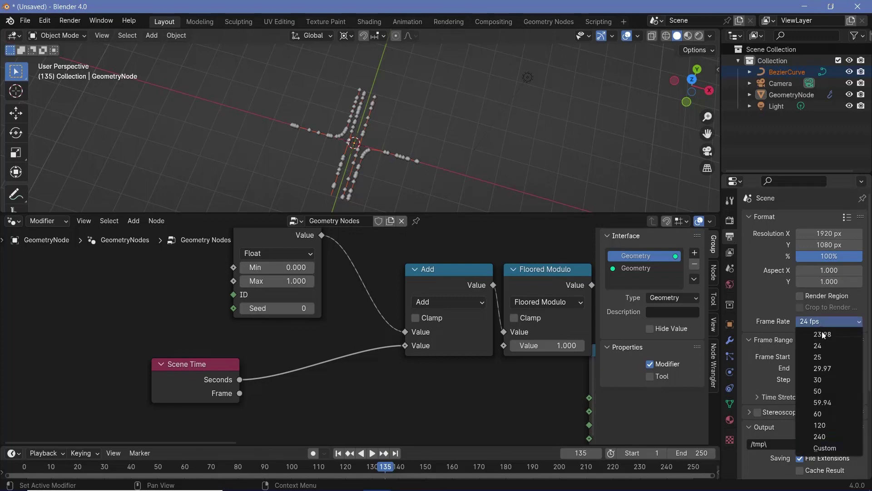
left_click(823, 416)
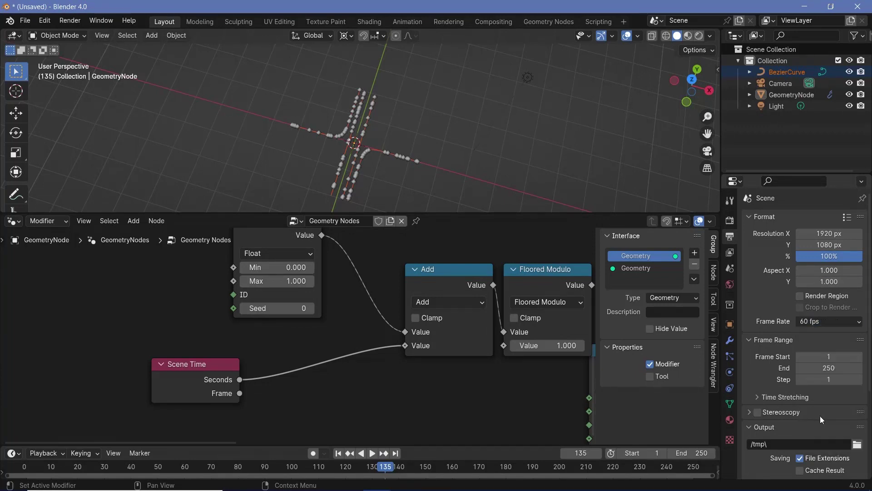
left_click(829, 258)
type("200")
key("Return")
left_click(820, 369)
type("60")
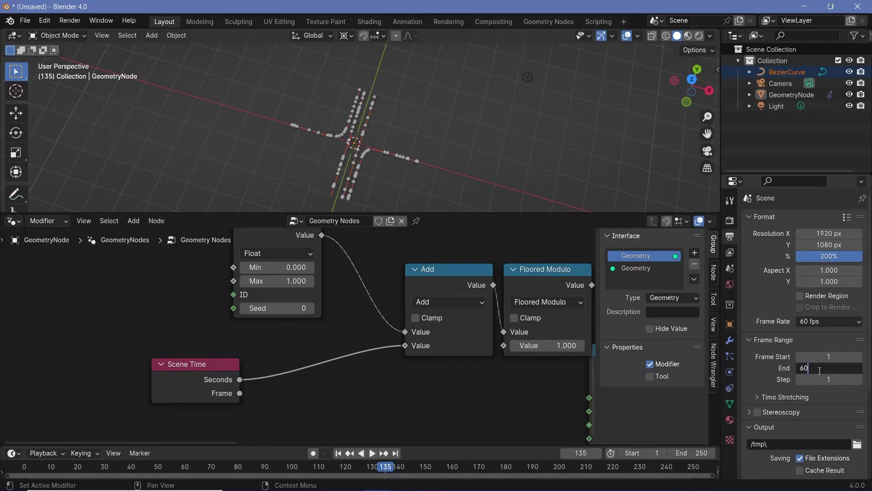
type("0")
key("Return")
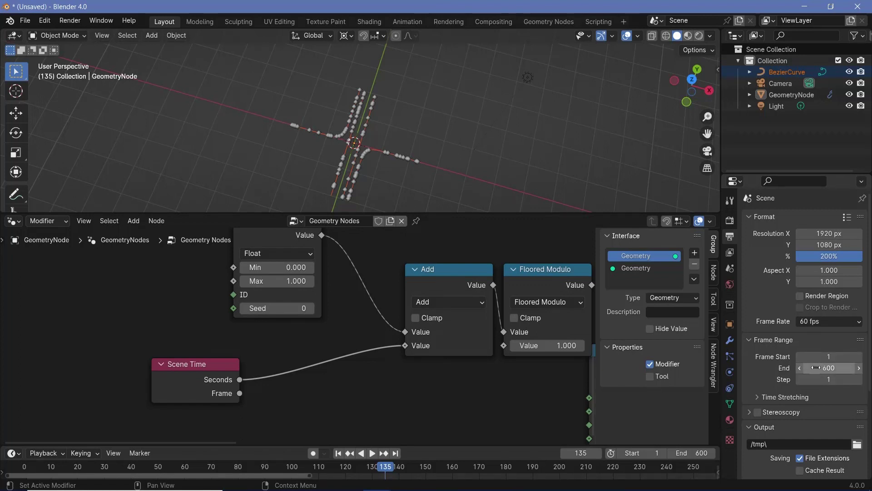
Set the output path to // and the file format to FFmpeg Video.
left_click(178, 372)
left_click_drag(178, 372, 112, 372)
scroll(788, 377, "down", 3)
key("BackSpace")
left_click(818, 417)
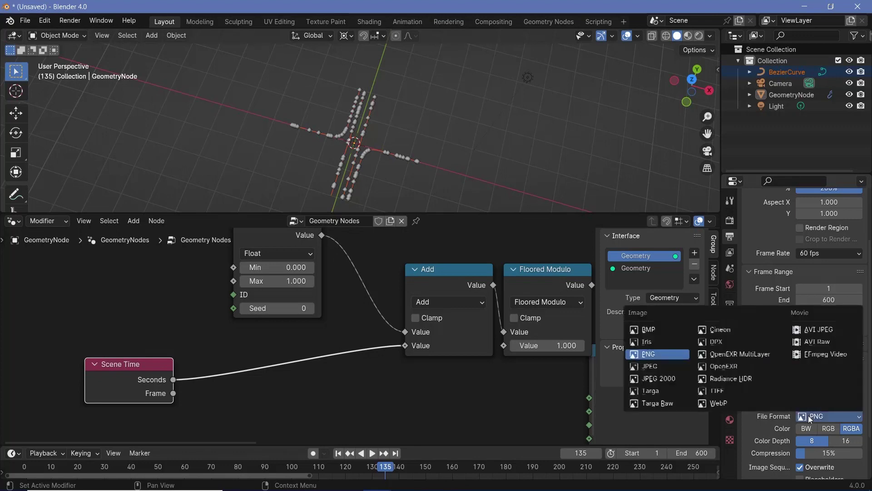
left_click(817, 356)
scroll(772, 423, "down", 1)
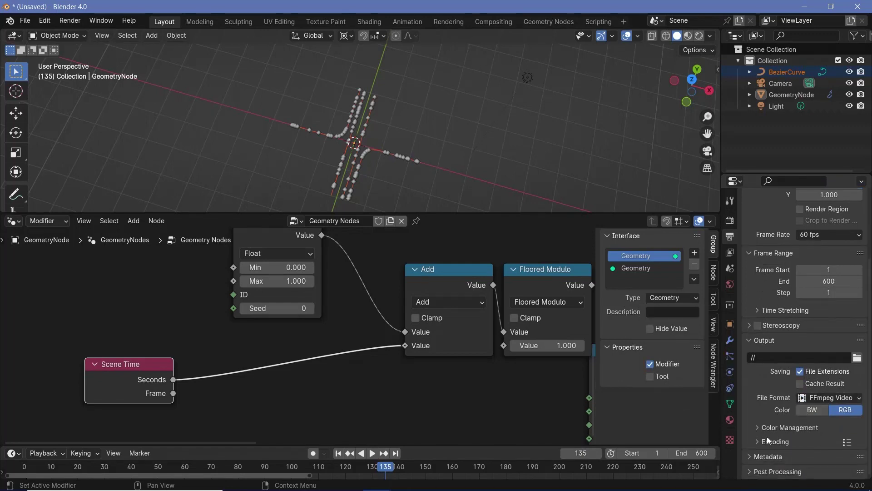
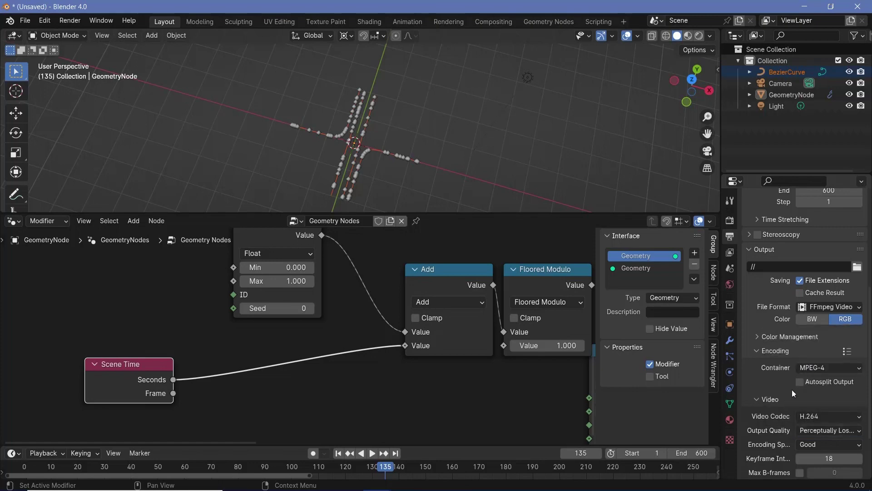
Play and stop the animation to check the Scene Time-driven motion along the curves.
key("space")
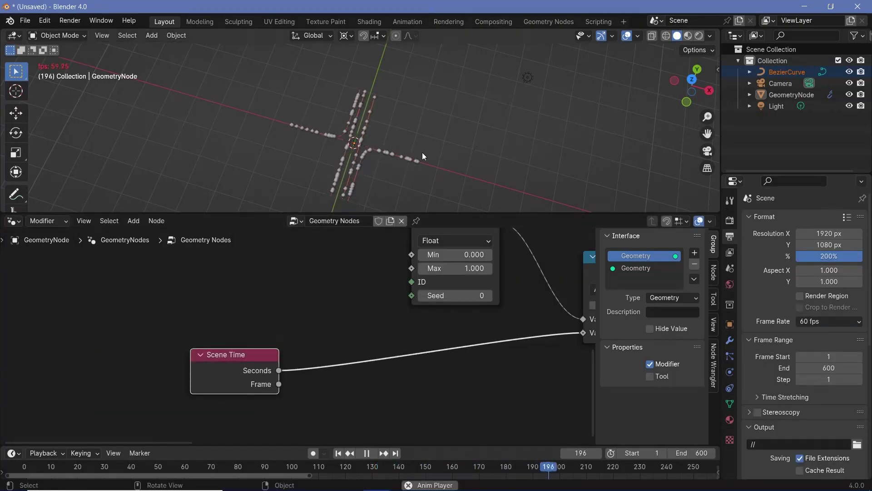
key("space")
key("shift+a")
Insert a Math node set to Divide by 2 on the Scene Time Seconds link.
mouse_move(349, 341)
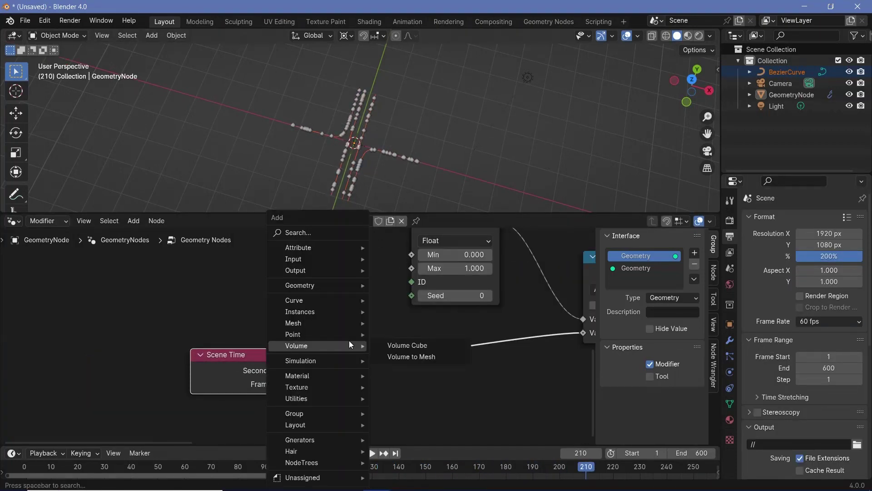
type("math")
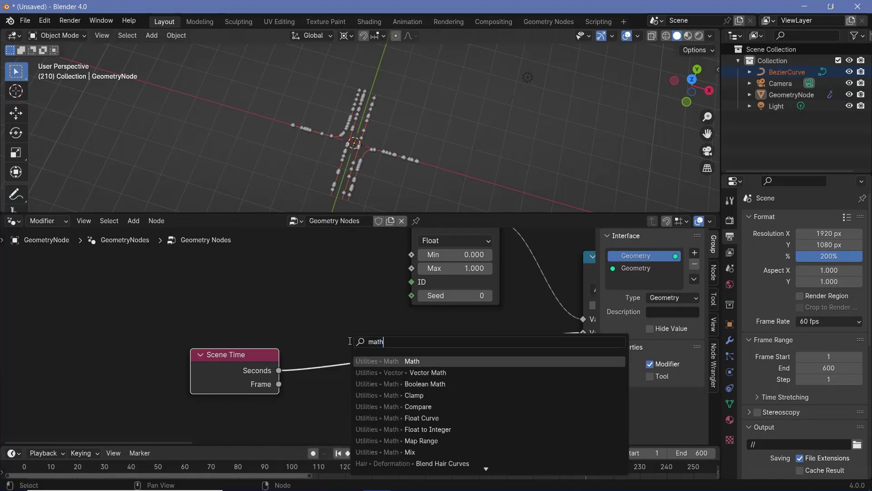
left_click(403, 361)
left_click(332, 356)
left_click(367, 395)
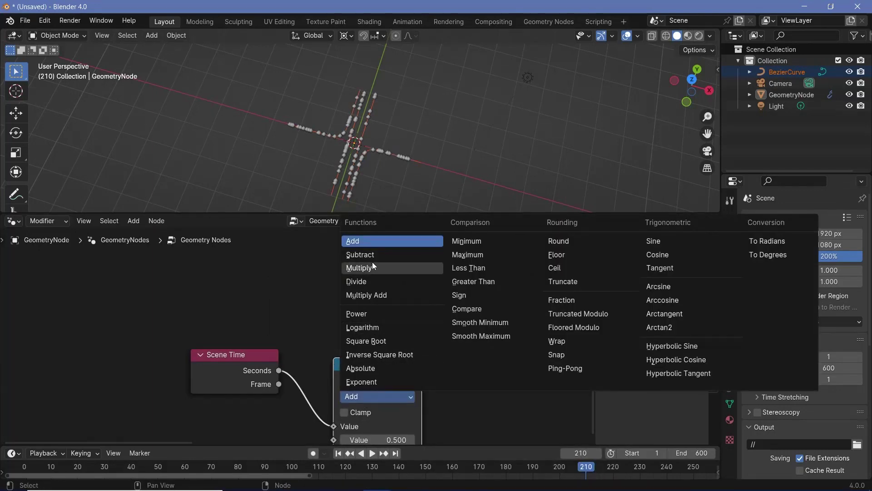
left_click(371, 280)
left_click_drag(351, 361, 339, 331)
left_click(321, 302)
left_click(342, 394)
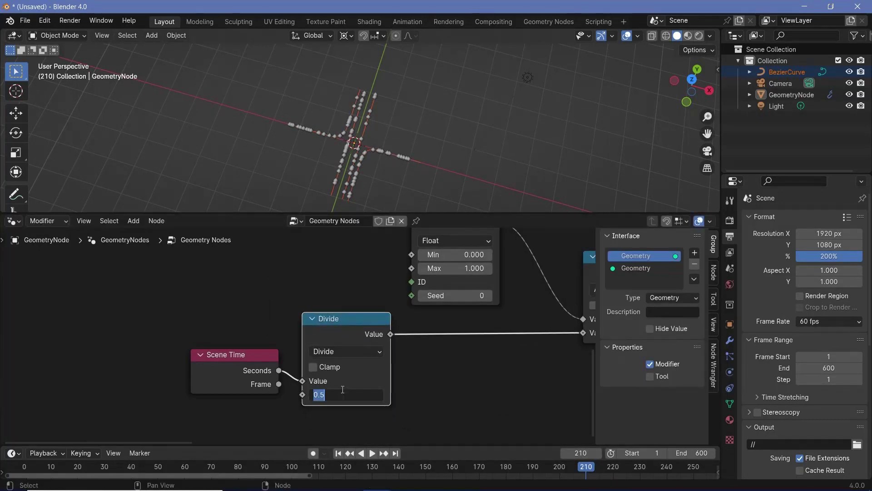
type("2")
key("Return")
Play the slower animation and arrange the Scene Time and Divide nodes side by side.
key("space")
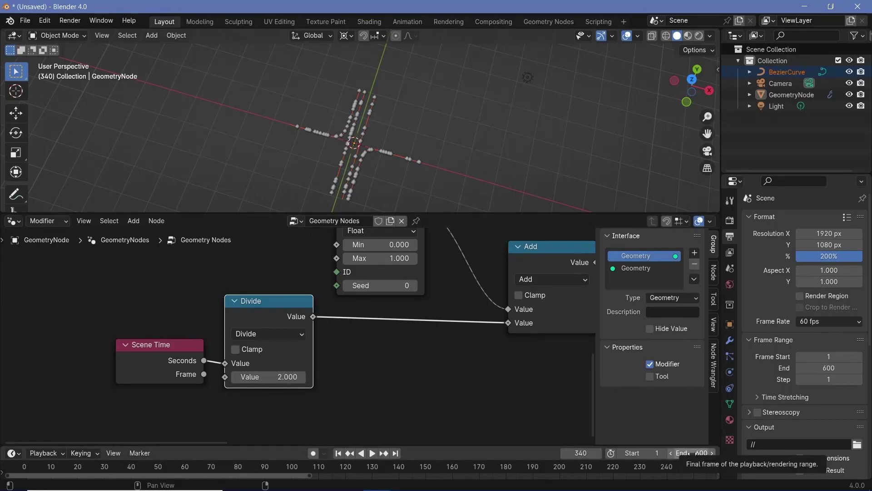
left_click_drag(168, 369, 102, 348)
left_click_drag(262, 313, 182, 337)
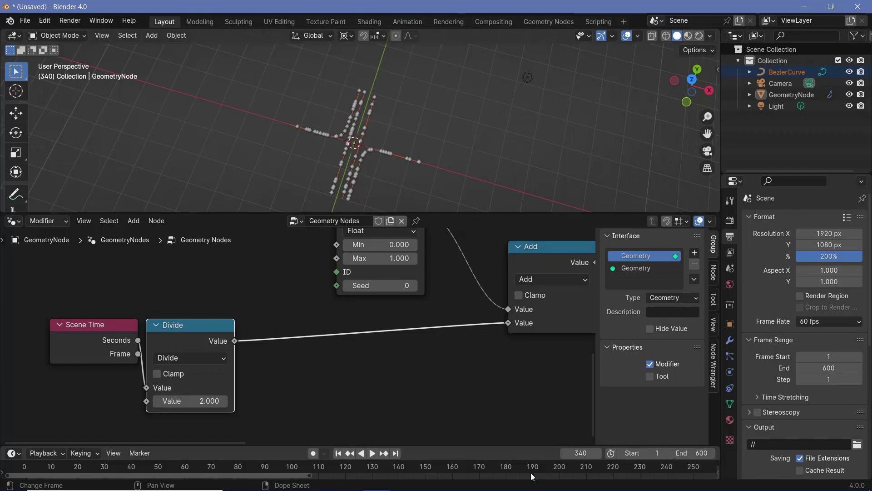
scroll(531, 474, "down", 6)
middle_click_drag(531, 473, 554, 476)
left_click_drag(460, 445, 460, 414)
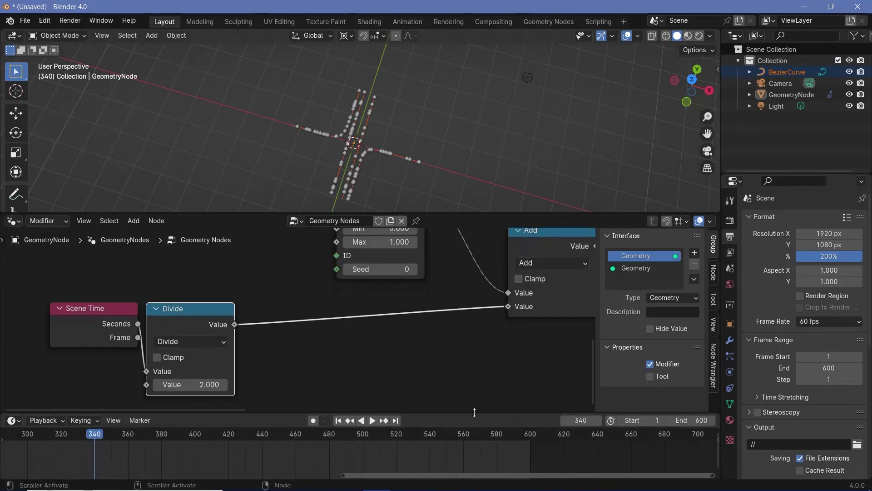
left_click(486, 437)
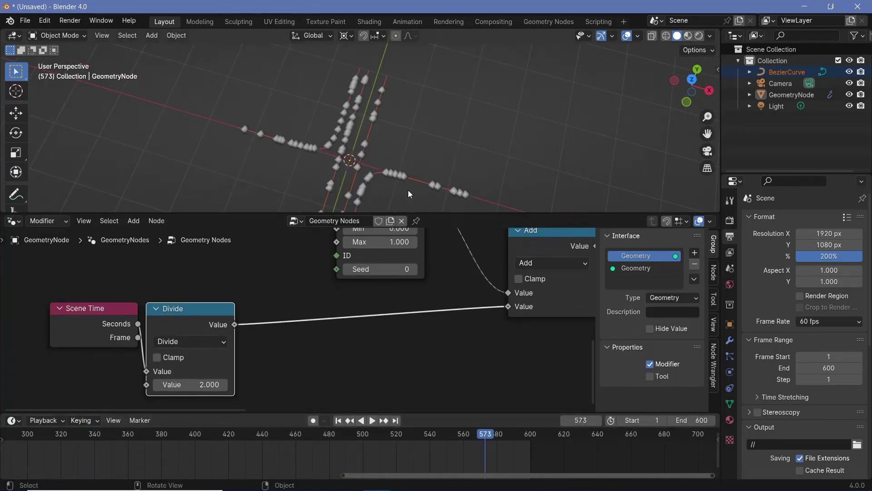
key("space")
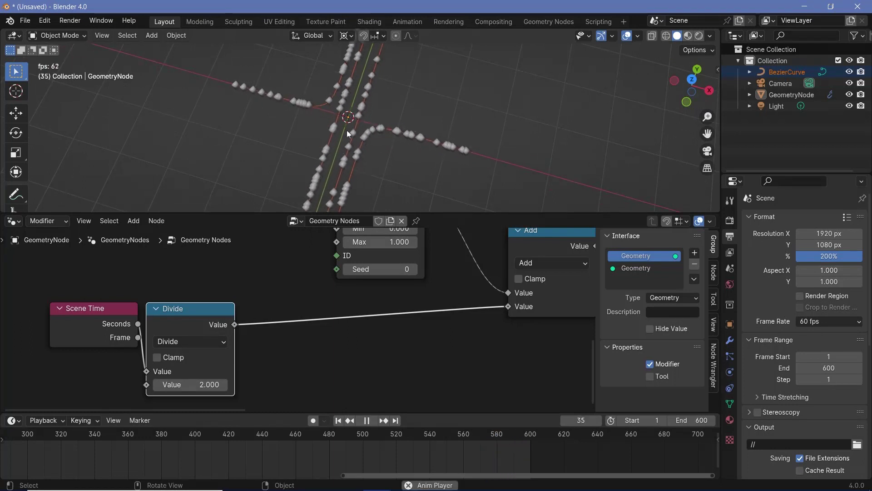
key("space")
left_click(690, 423)
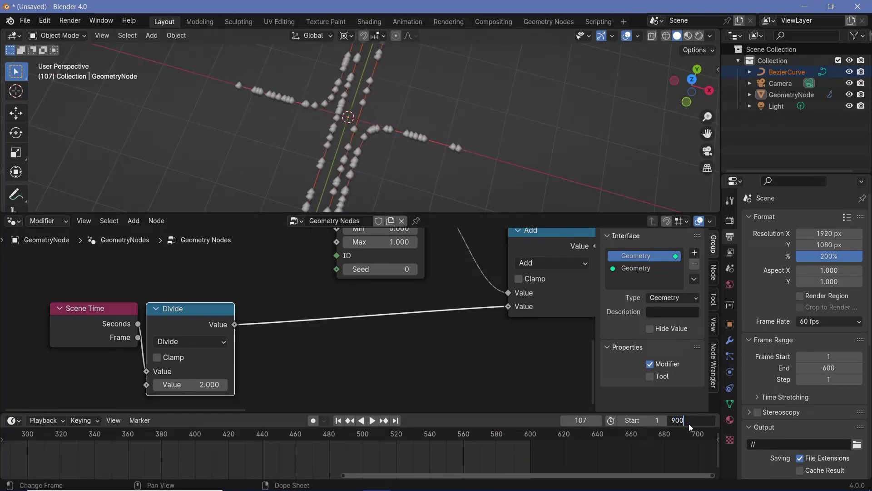
key("Return")
scroll(499, 459, "down", 5)
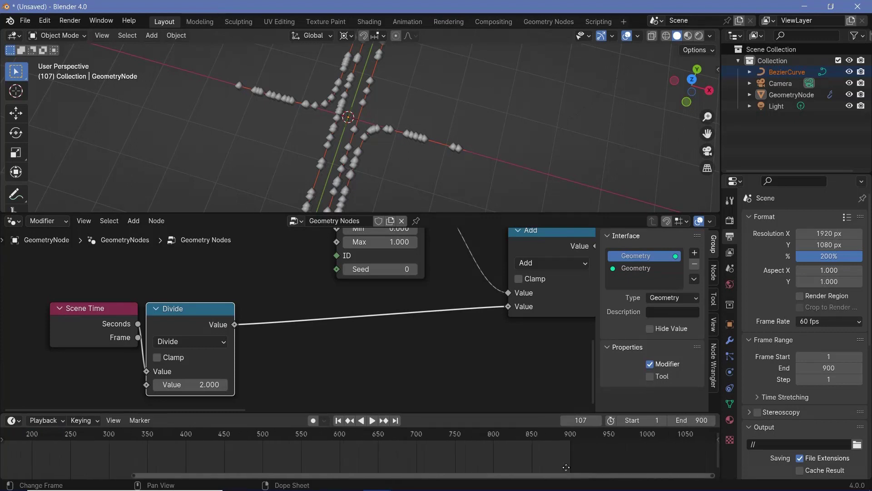
left_click(511, 440)
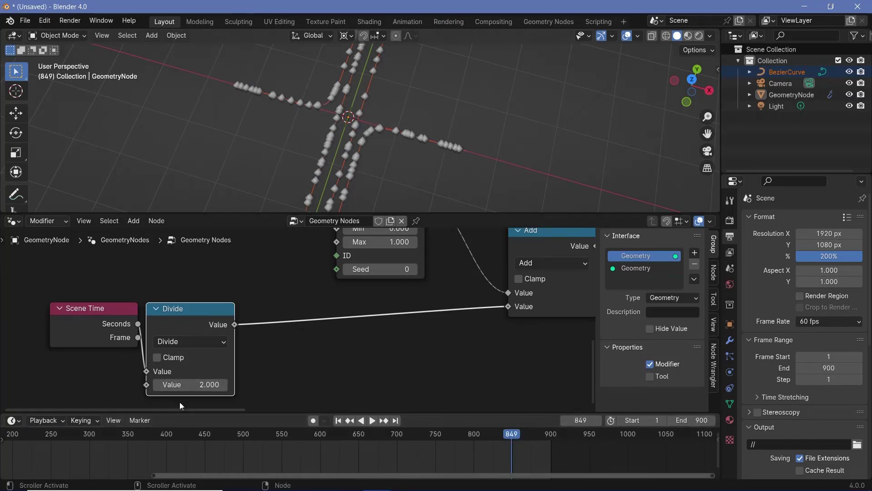
key("space")
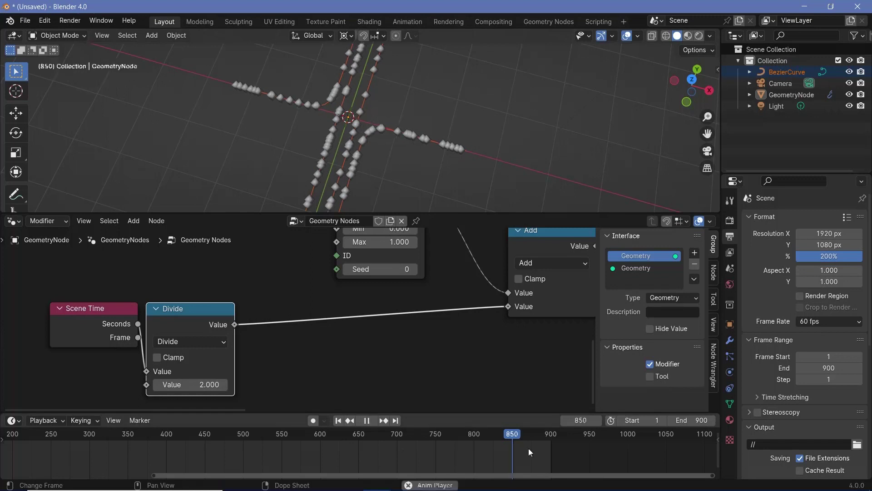
key("space")
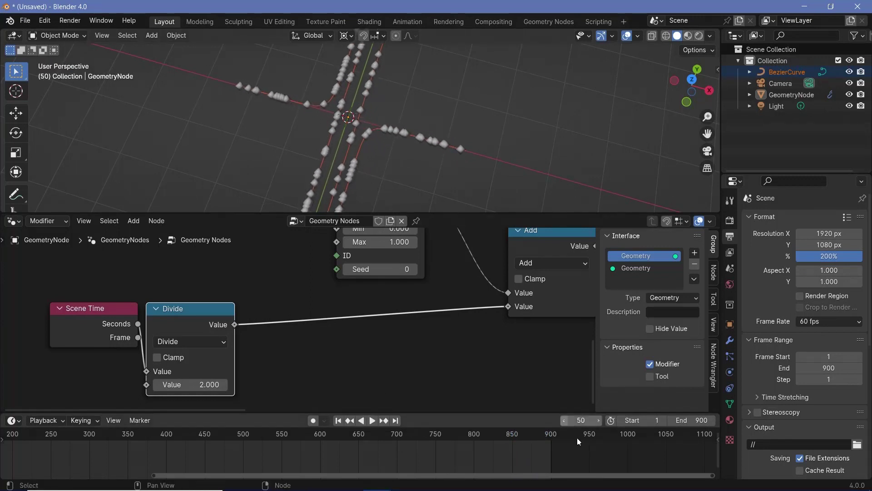
left_click(537, 436)
key("space")
key("space")
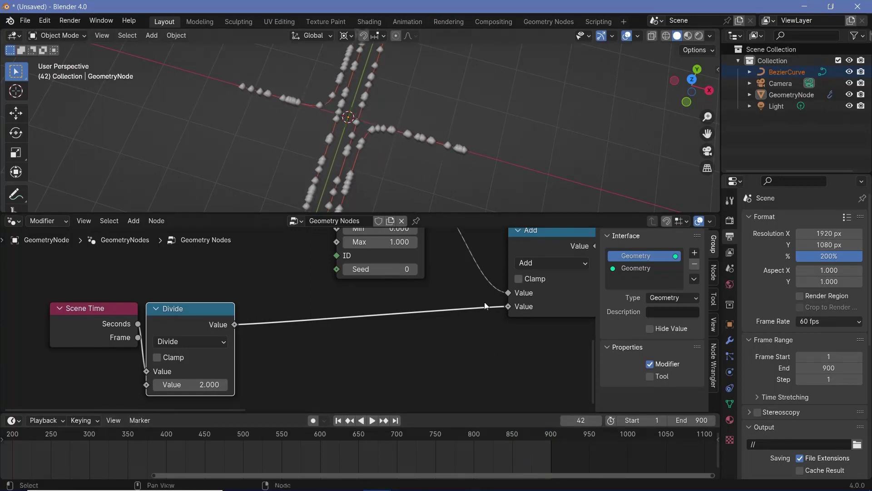
key("shift+ctrl+space")
key("space")
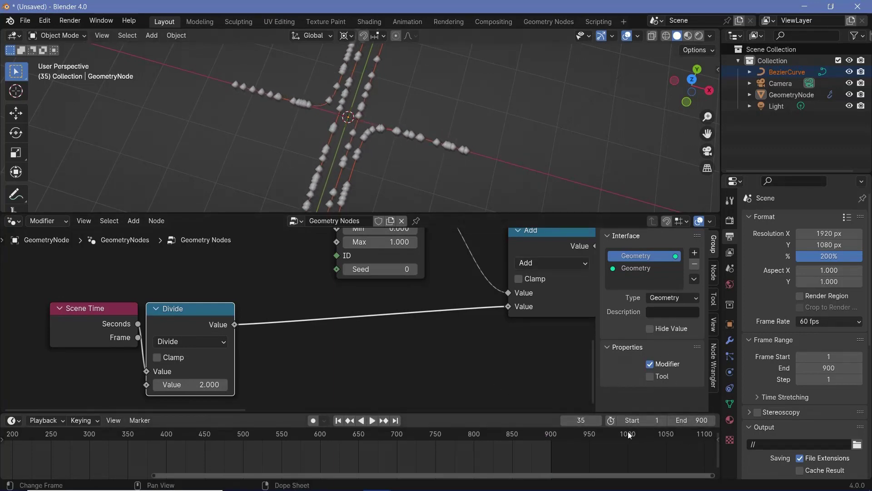
middle_click_drag(169, 322, 349, 305)
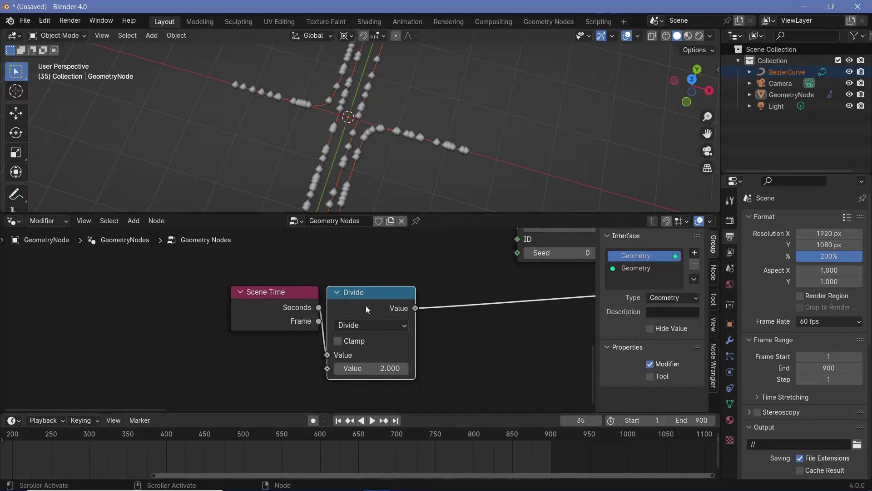
left_click(376, 369)
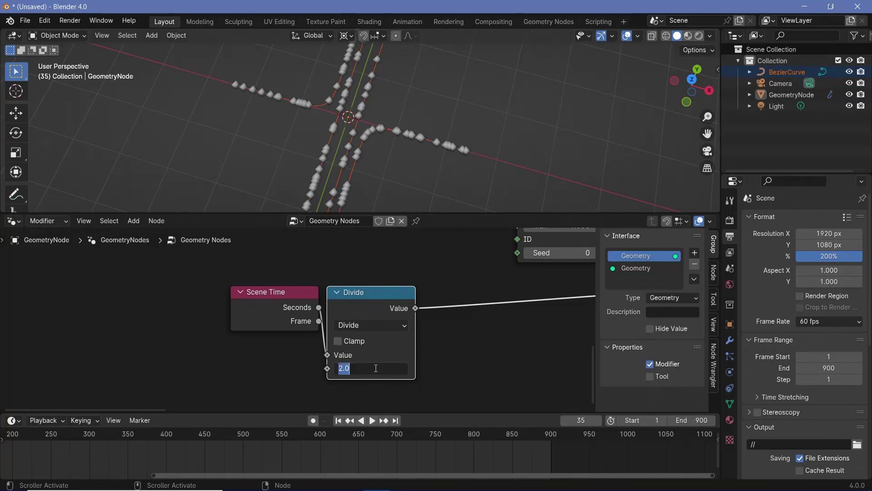
type("3")
key("Return")
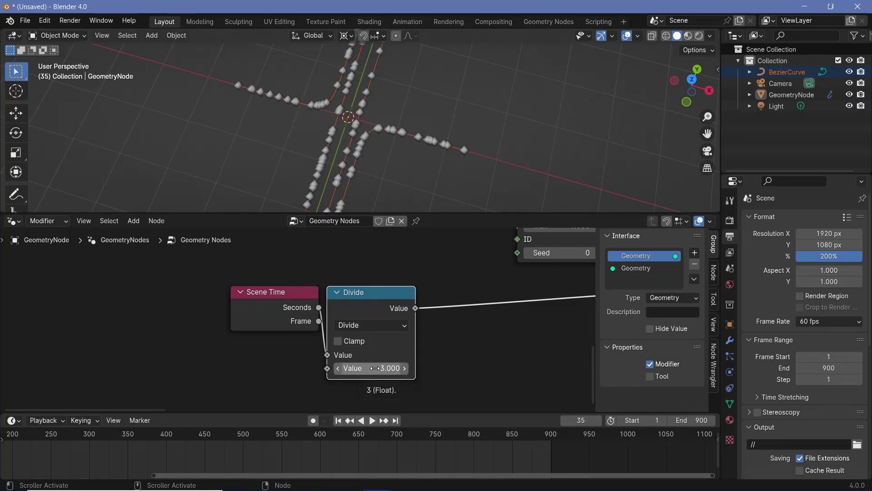
key("space")
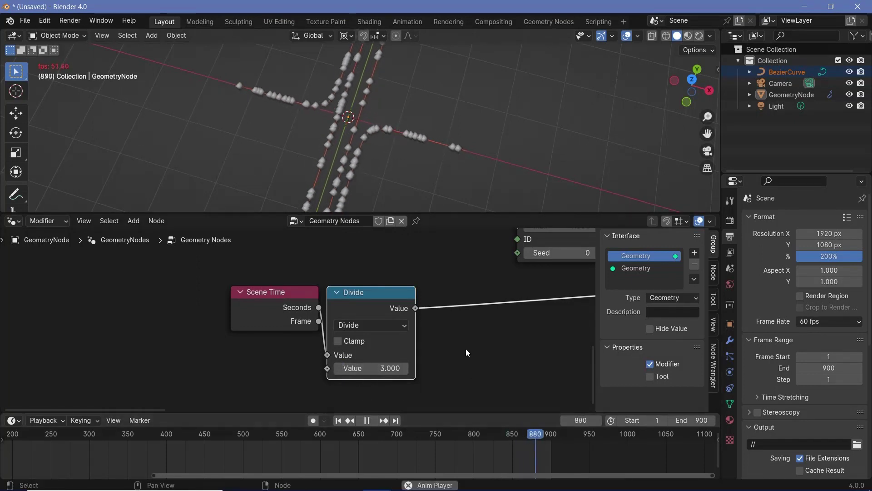
key("space")
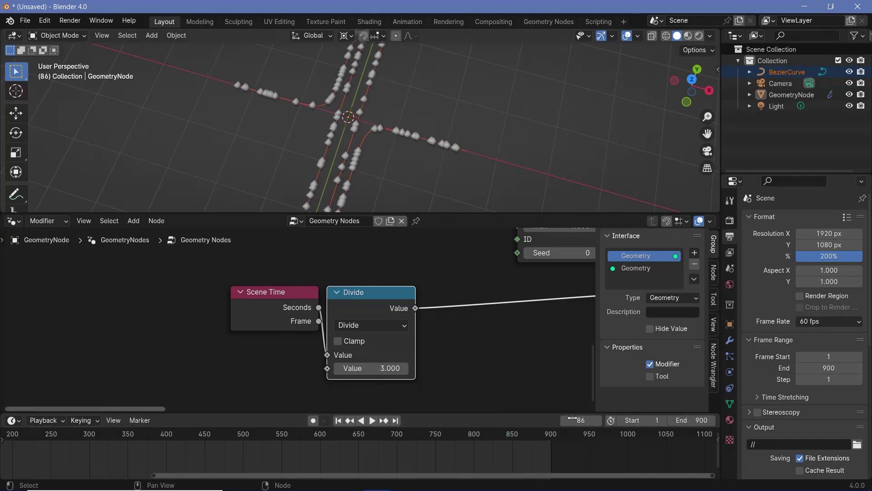
left_click(699, 420)
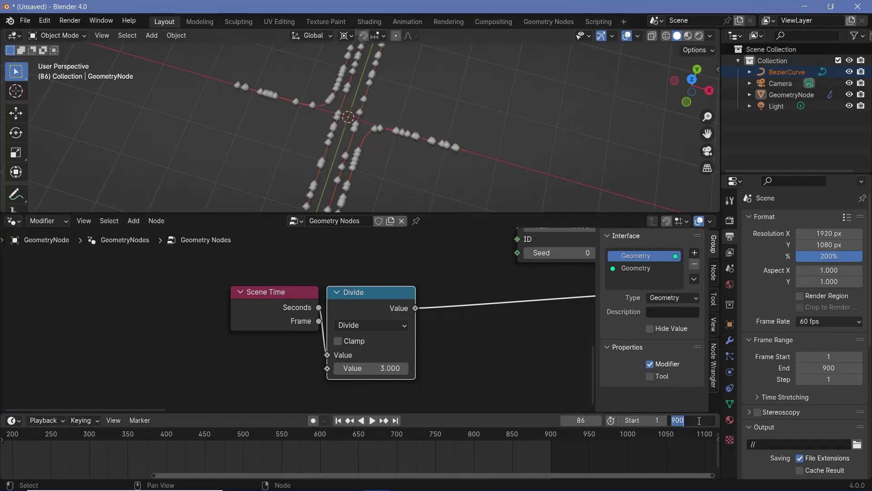
type("600")
key("Return")
left_click(366, 368)
type("2")
key("Return")
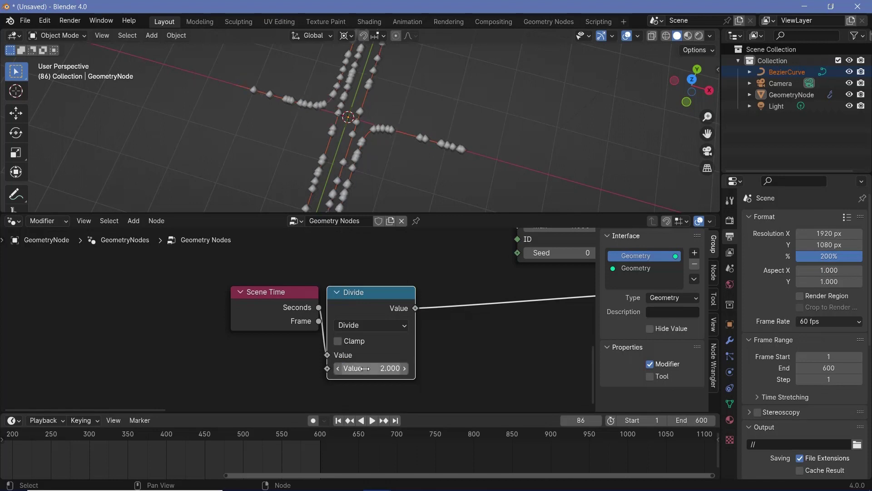
scroll(363, 301, "down", 4)
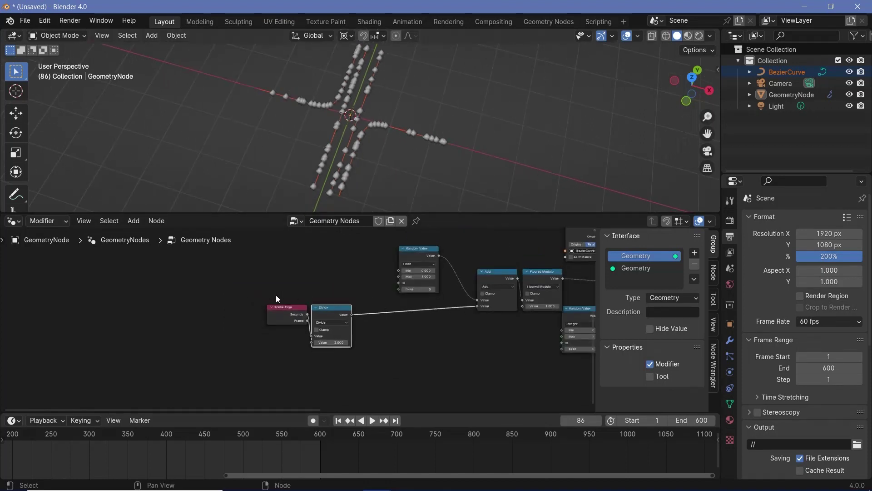
Shift the Scene Time and Divide nodes right, then play and orbit to watch the instances.
left_click_drag(277, 295, 414, 317)
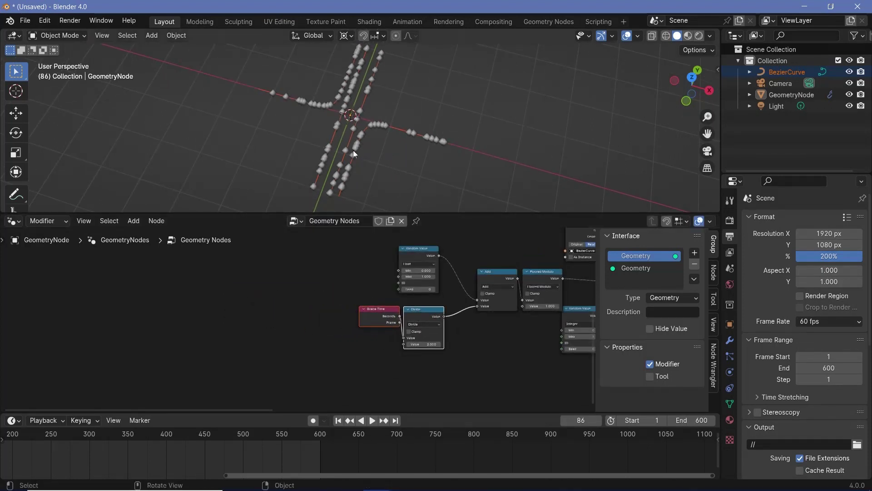
key("space")
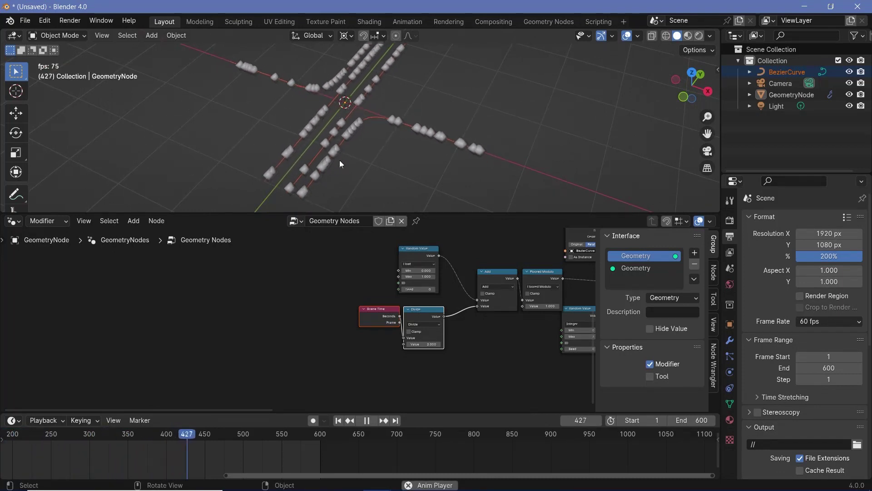
middle_click_drag(355, 156, 240, 121)
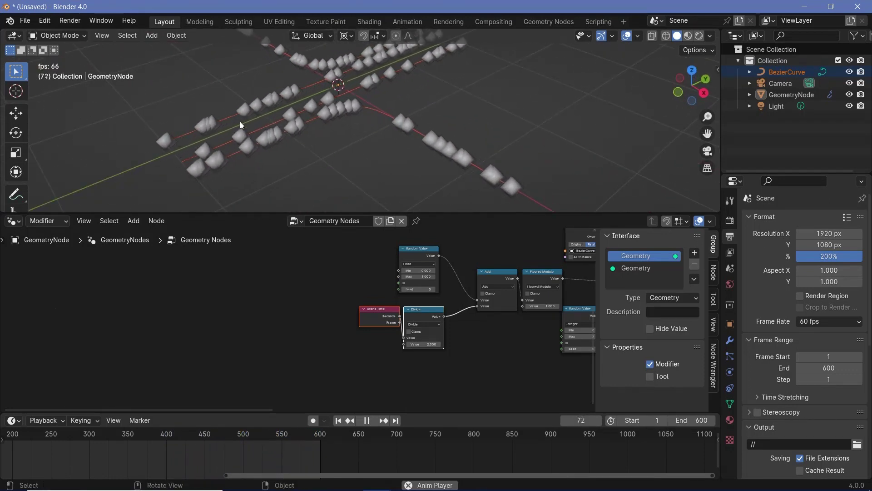
key("space")
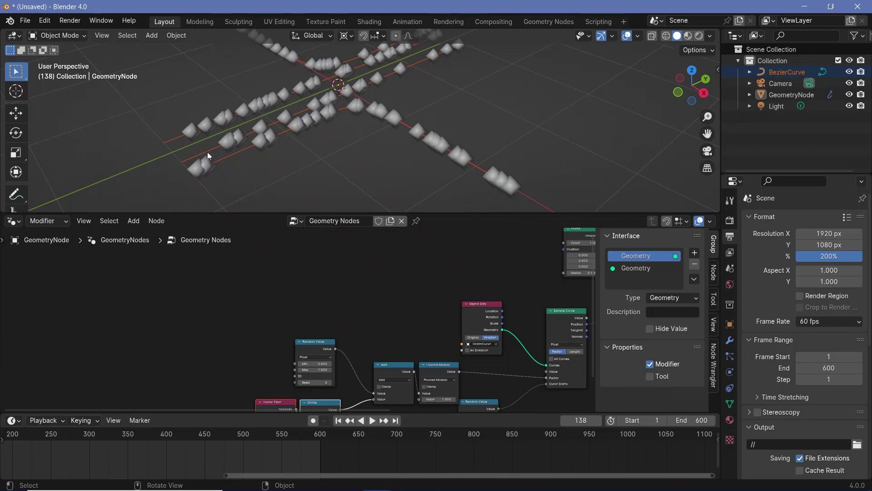
Duplicate the Set Position node and insert the copy after the Points node.
middle_click_drag(498, 254, 391, 313)
scroll(392, 312, "up", 3)
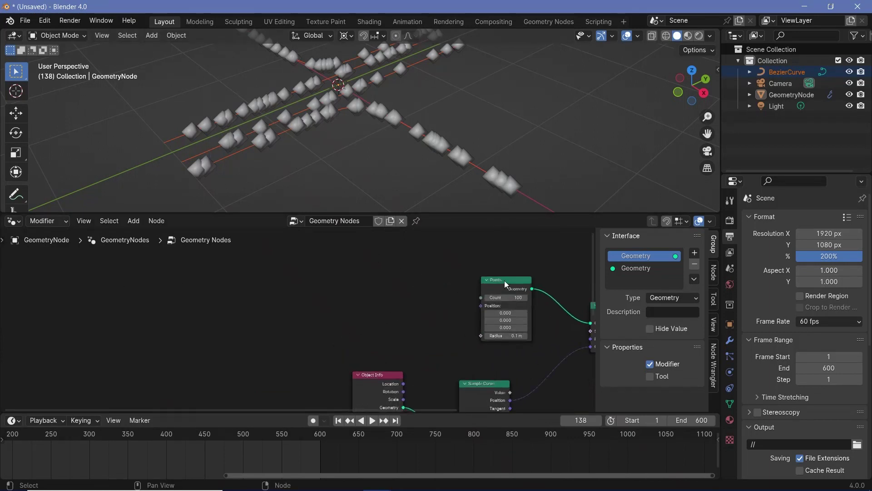
left_click_drag(505, 280, 370, 258)
middle_click_drag(550, 276, 444, 301)
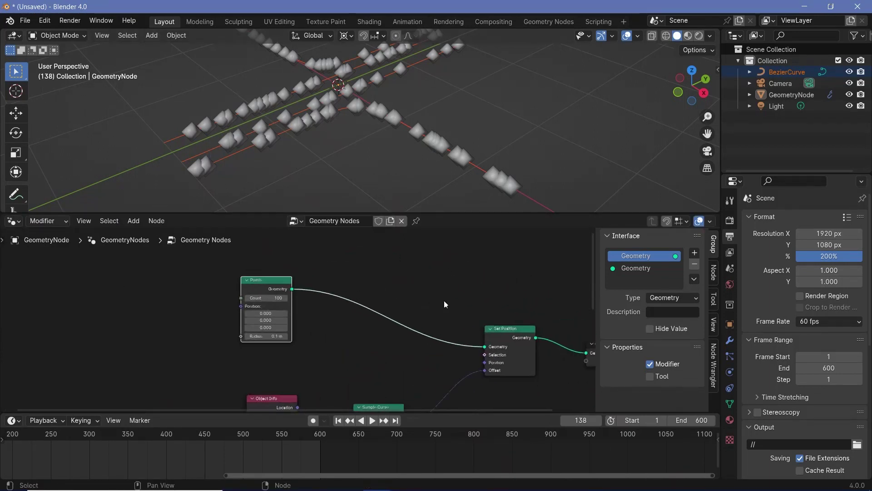
left_click(502, 328)
key("shift+d")
key("Escape")
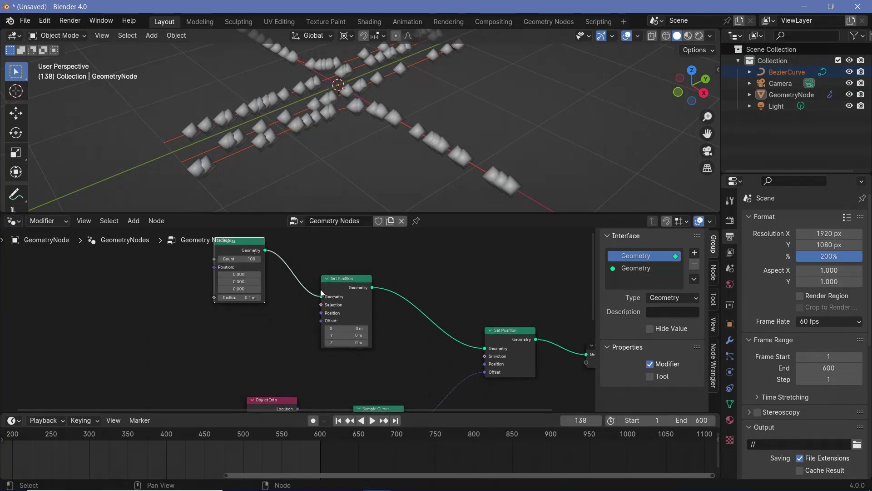
middle_click_drag(252, 338, 349, 326)
Add a Random Value node left of Set Position with its data type set to Vector.
key("shift+a")
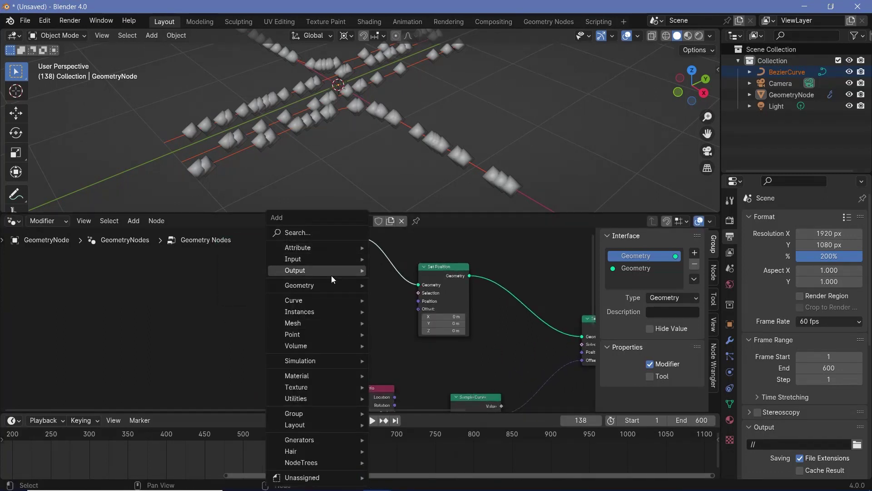
type("random")
key("Return")
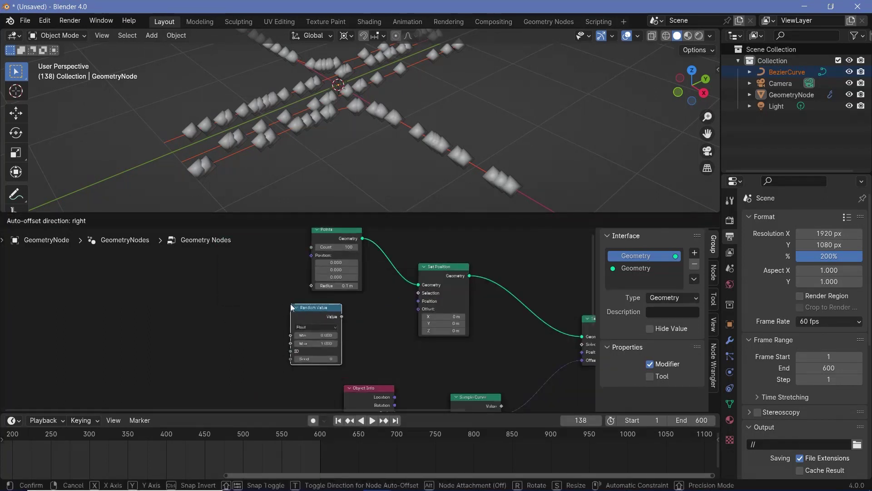
left_click(303, 331)
left_click(303, 328)
left_click(307, 362)
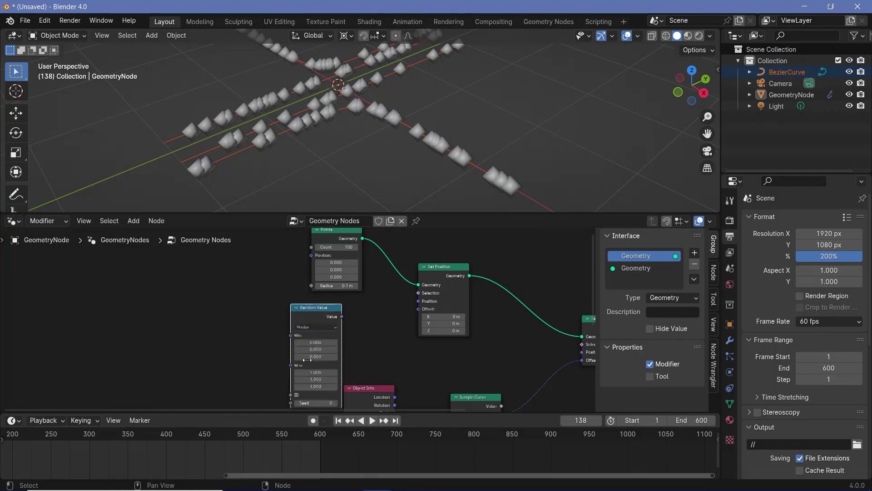
left_click_drag(314, 308, 272, 295)
scroll(315, 347, "up", 4)
middle_click_drag(315, 346, 404, 332)
scroll(405, 332, "up", 3)
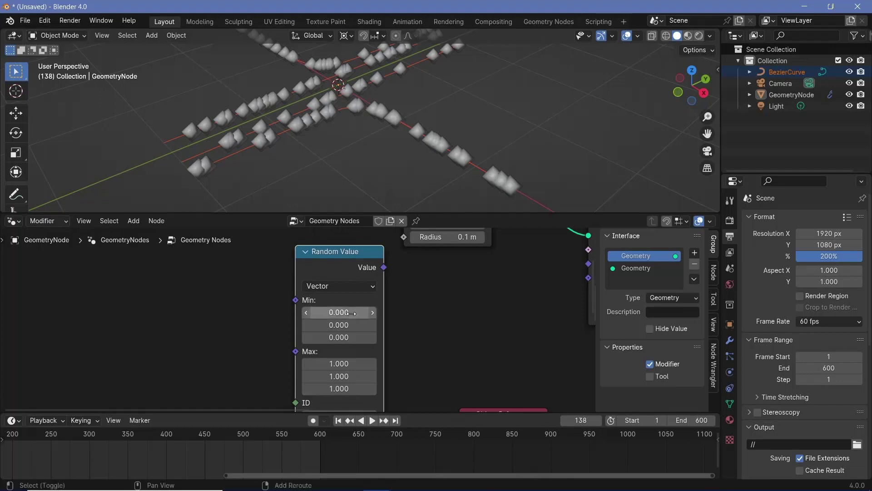
Set the Random Value Min to -0.1 on X and Y and Max to 0.1 on X, Y and Z.
left_click_drag(350, 313, 350, 325)
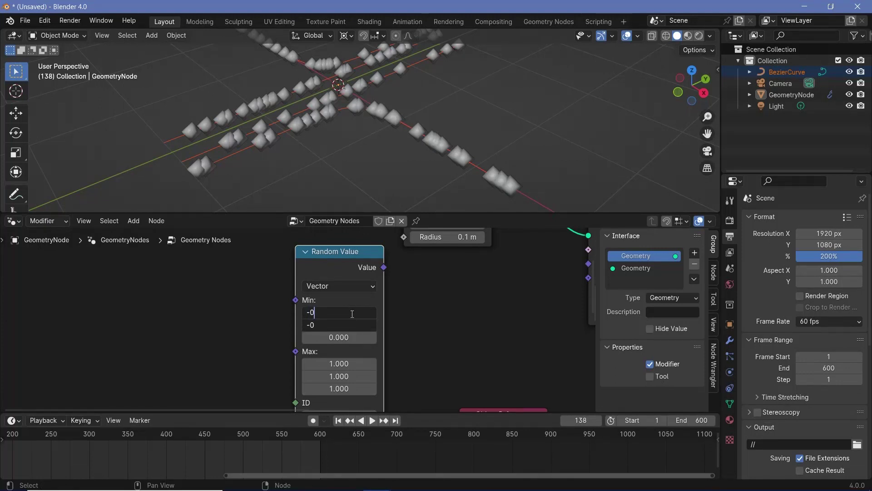
type("-0.2")
key("BackSpace")
type("1")
key("Return")
left_click_drag(345, 364, 345, 376)
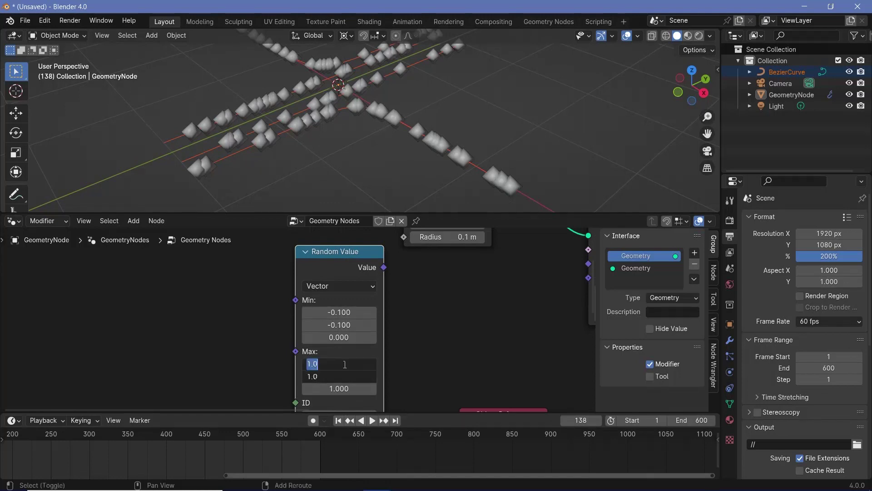
type("0.1")
key("Return")
left_click(336, 389)
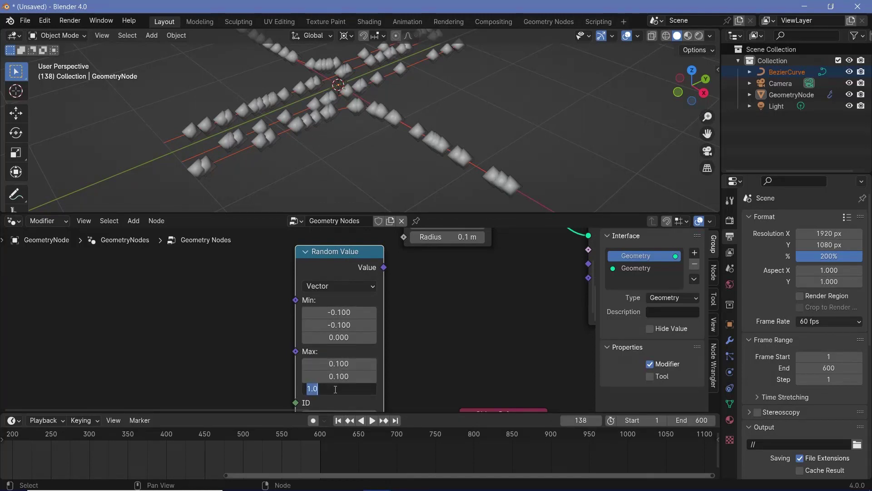
type("0.1")
key("Return")
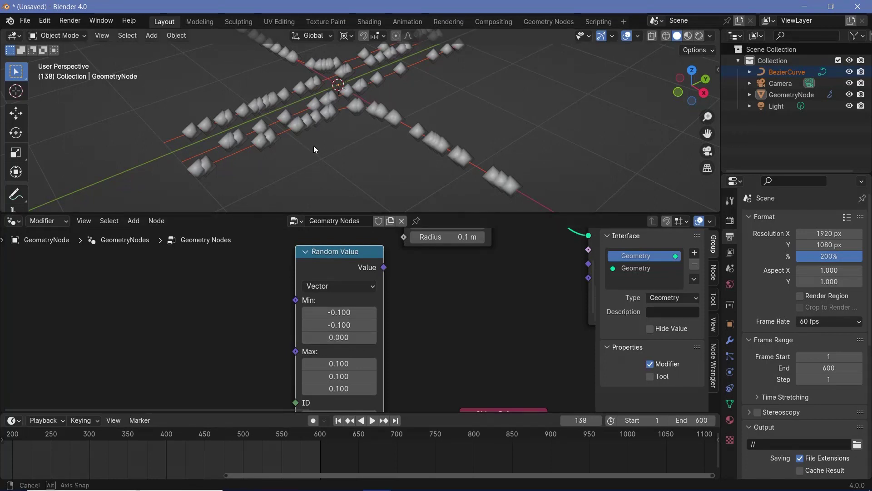
Connect the random vector into Set Position's Position and play the animation to check the jitter.
middle_click_drag(313, 145, 300, 142)
scroll(436, 299, "down", 3)
scroll(435, 299, "up", 1)
middle_click_drag(436, 299, 343, 334)
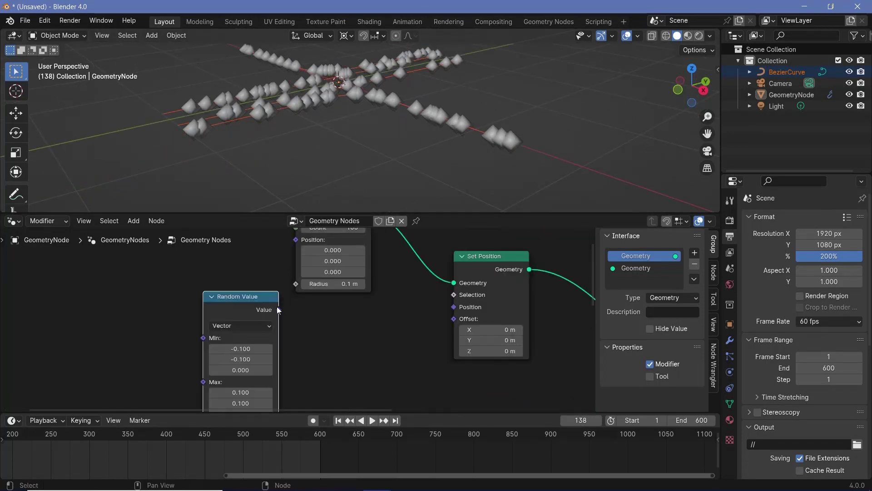
left_click_drag(278, 309, 464, 307)
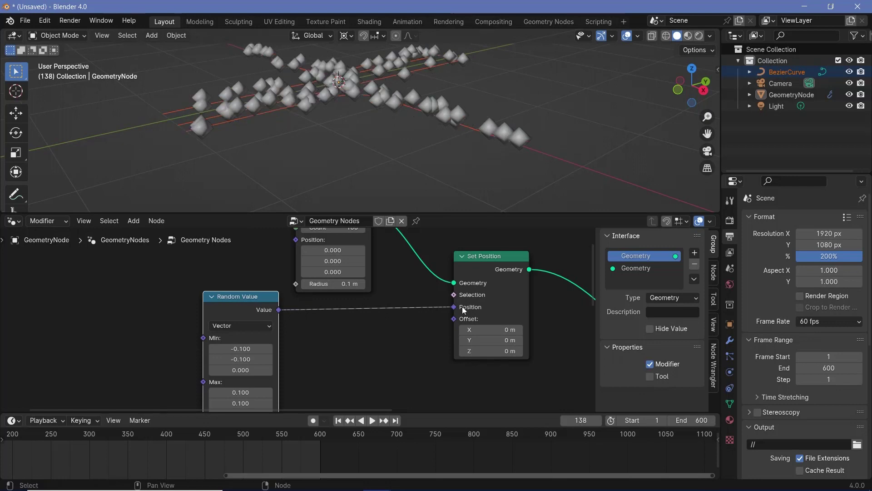
middle_click_drag(456, 134, 431, 139)
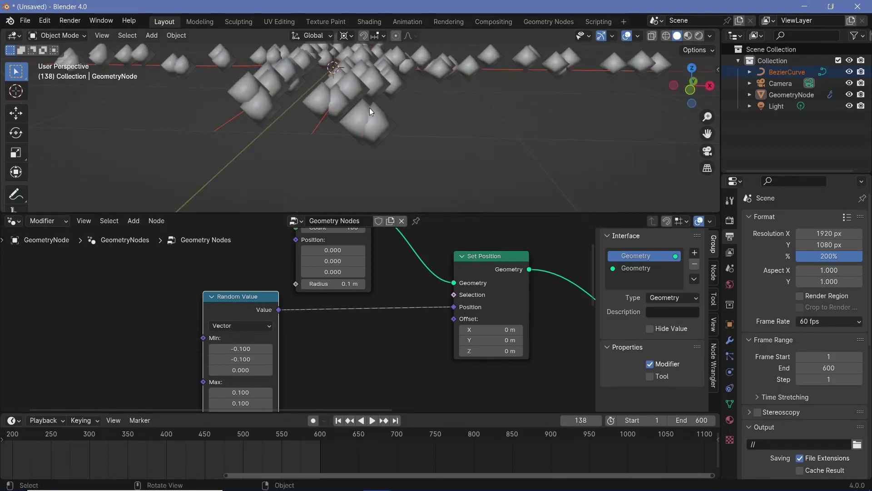
middle_click_drag(369, 107, 369, 165)
key("space")
middle_click_drag(358, 346, 433, 306)
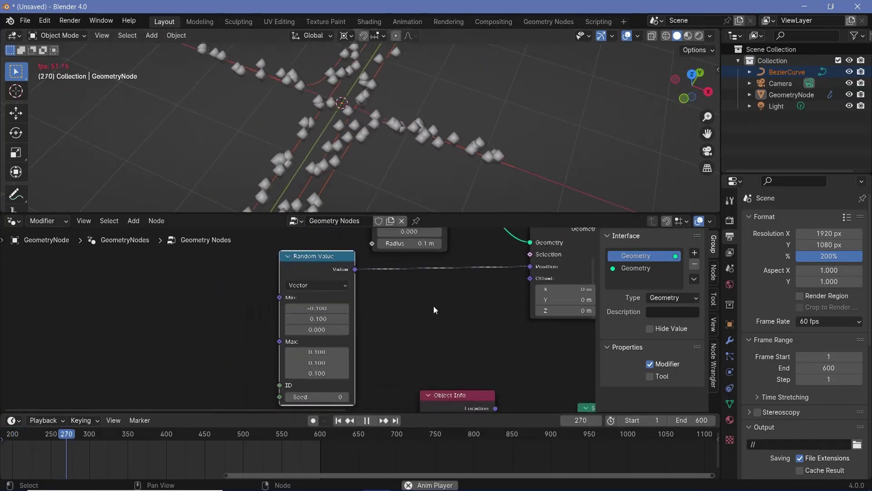
scroll(410, 317, "up", 1)
scroll(408, 317, "down", 2)
key("space")
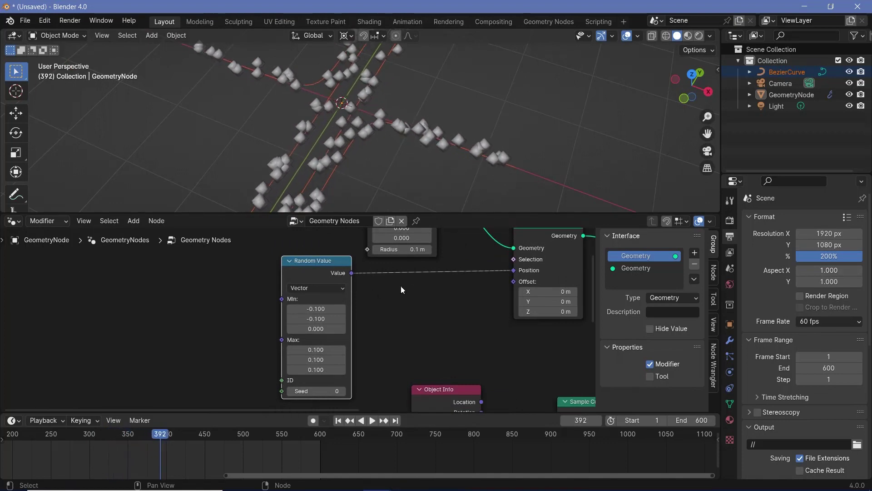
Insert a Vector Math node set to Scale 1.9 into the random vector link.
key("shift+a")
type("vec")
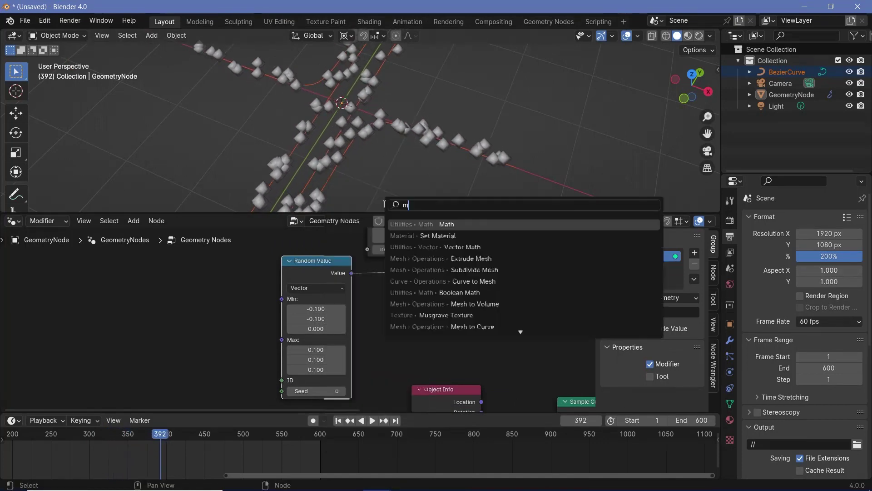
type(" m")
key("Return")
left_click(383, 265)
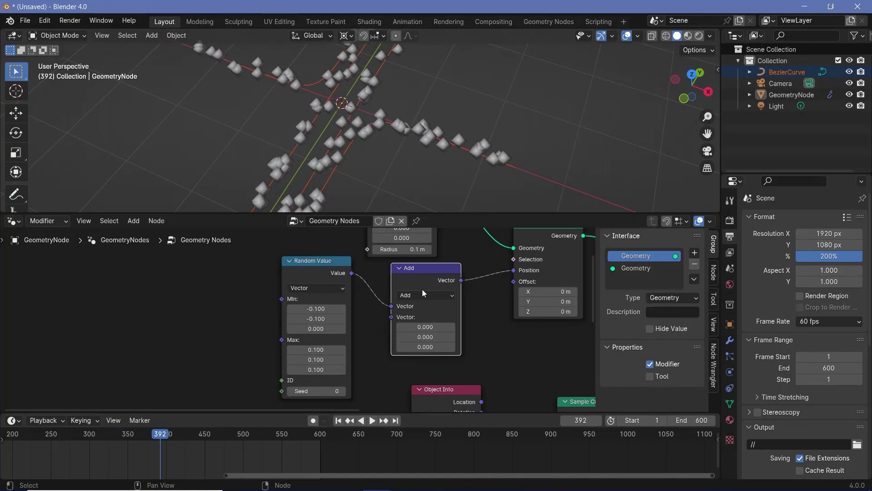
left_click(424, 294)
left_click(427, 468)
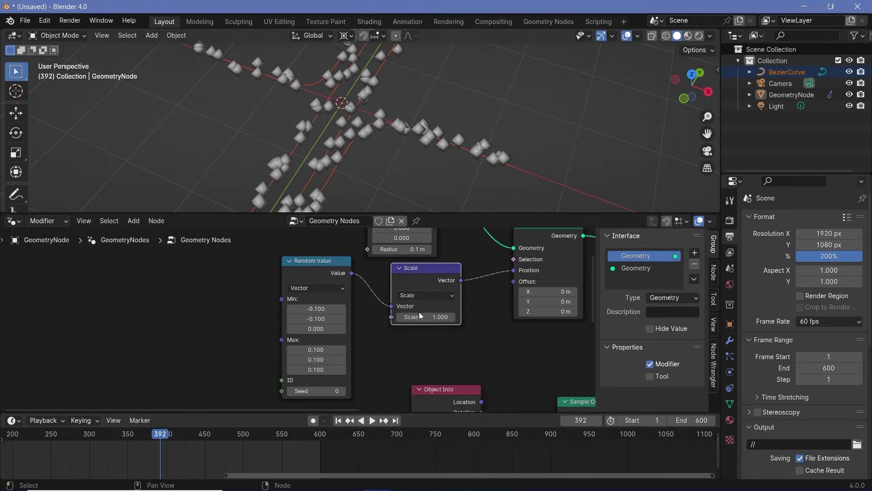
left_click_drag(438, 317, 405, 317)
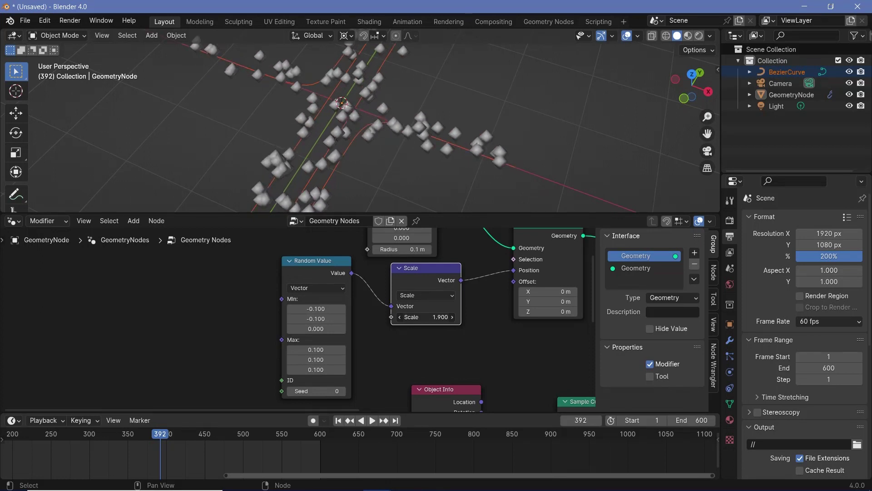
Play the animation and orbit around the curves to inspect the wider scatter.
scroll(372, 69, "down", 2)
key("space")
middle_click_drag(393, 108, 356, 149)
scroll(348, 145, "up", 2)
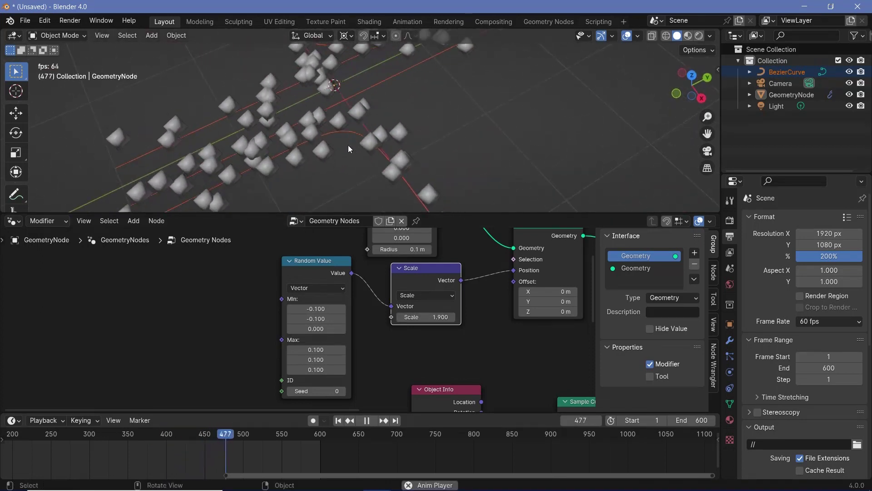
middle_click_drag(348, 145, 373, 151)
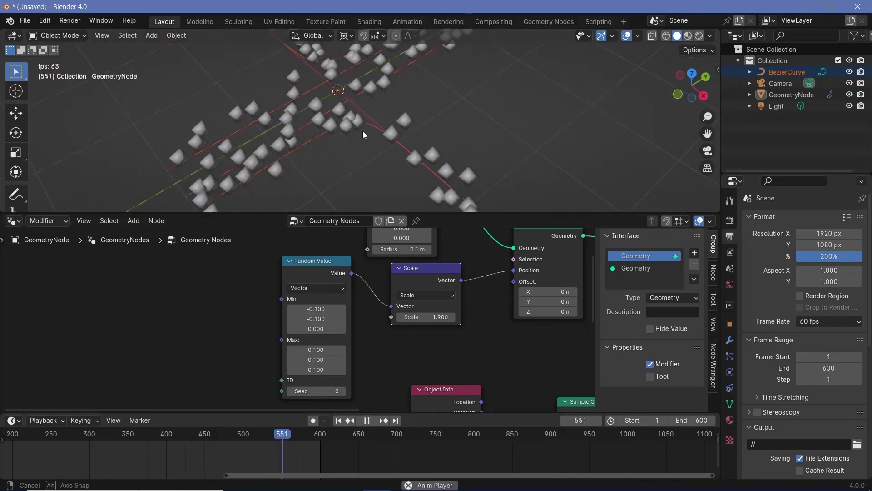
scroll(362, 124, "up", 2)
key("space")
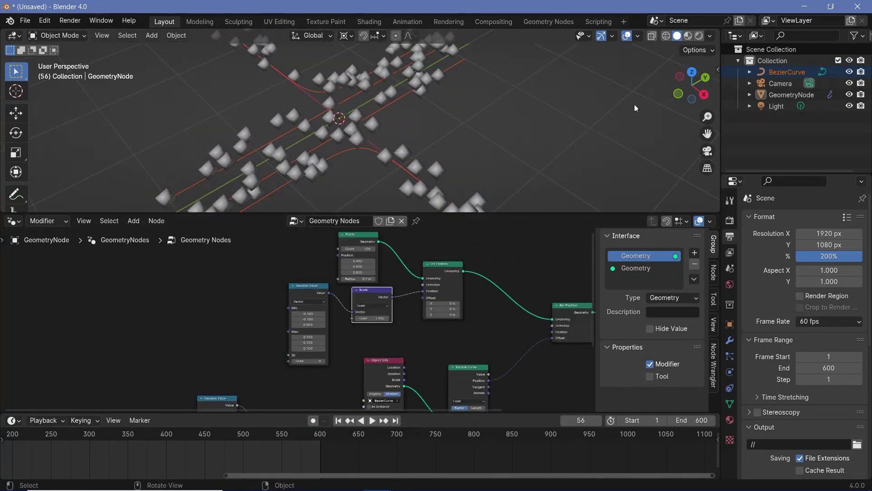
Insert an Instance on Points node before Group Output.
middle_click_drag(521, 327, 254, 307)
left_click_drag(388, 300, 501, 294)
scroll(432, 298, "up", 3)
key("shift+a")
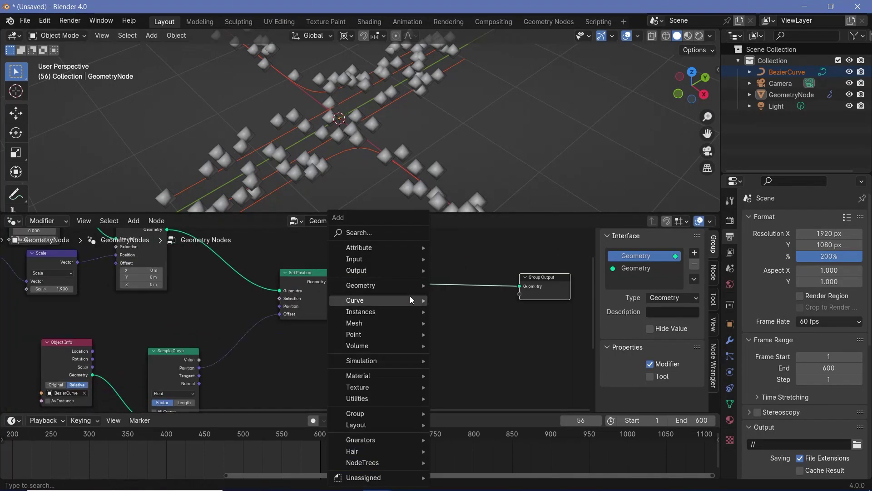
mouse_move(397, 275)
type("instance ")
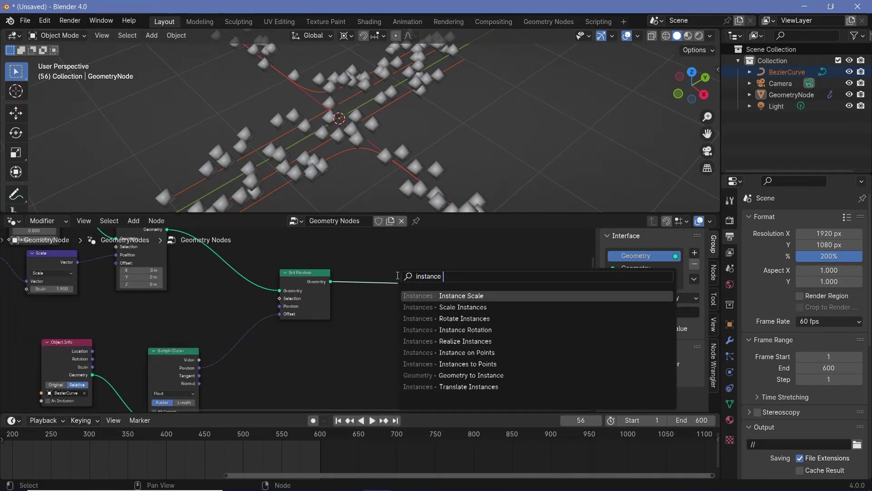
type("on pon")
key("Return")
left_click(411, 281)
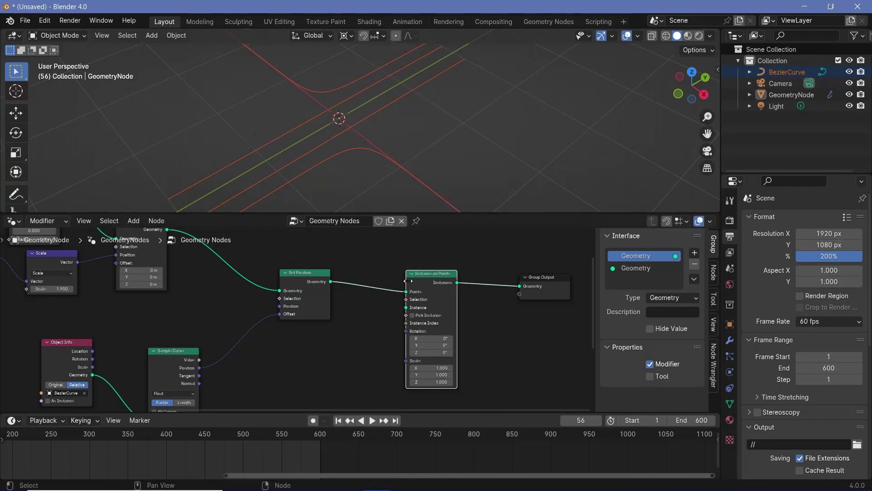
Instance an Ico Sphere with 0.1 m radius and 3 subdivisions on the points.
scroll(393, 359, "left", 2)
key("shift+a")
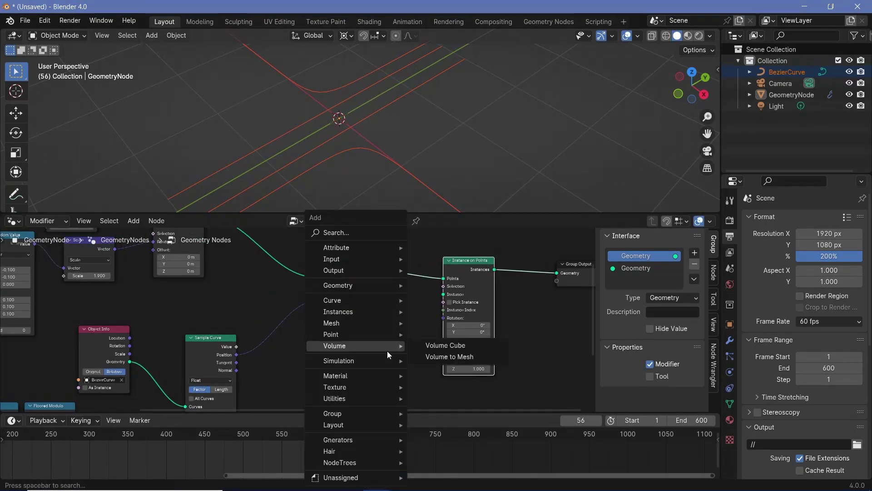
type("ico")
key("Return")
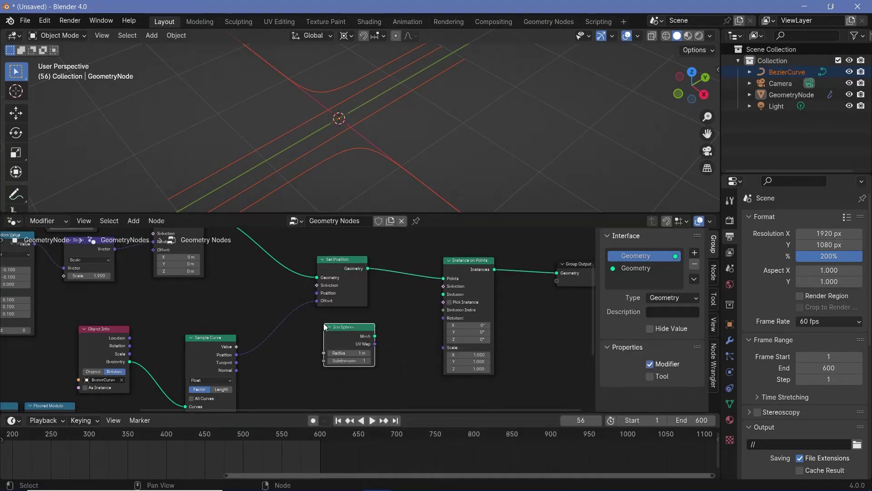
left_click_drag(379, 338, 448, 295)
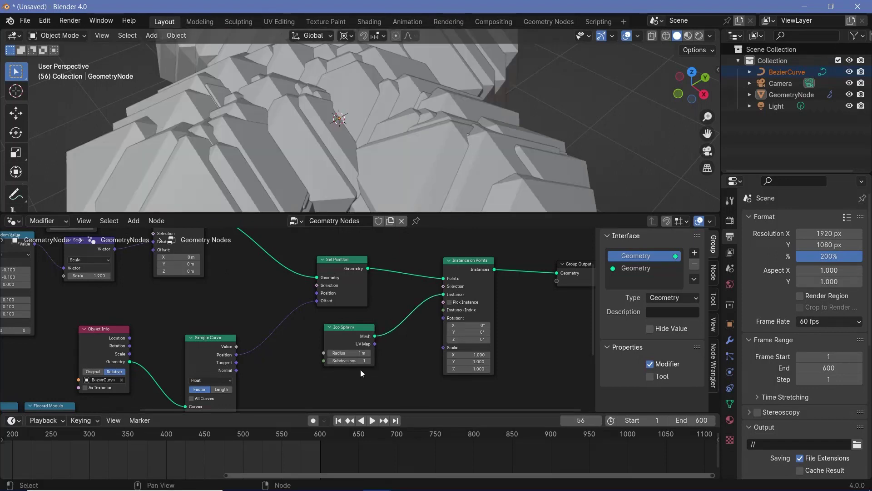
scroll(366, 369, "up", 2)
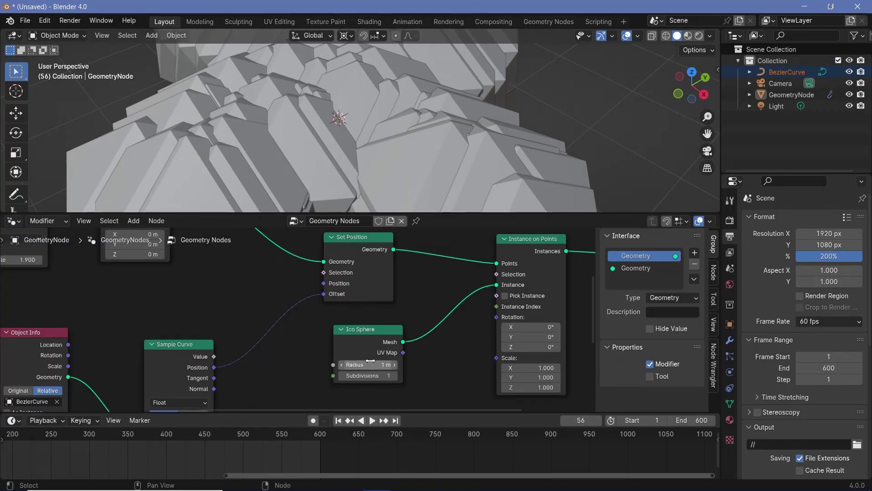
type("0.1")
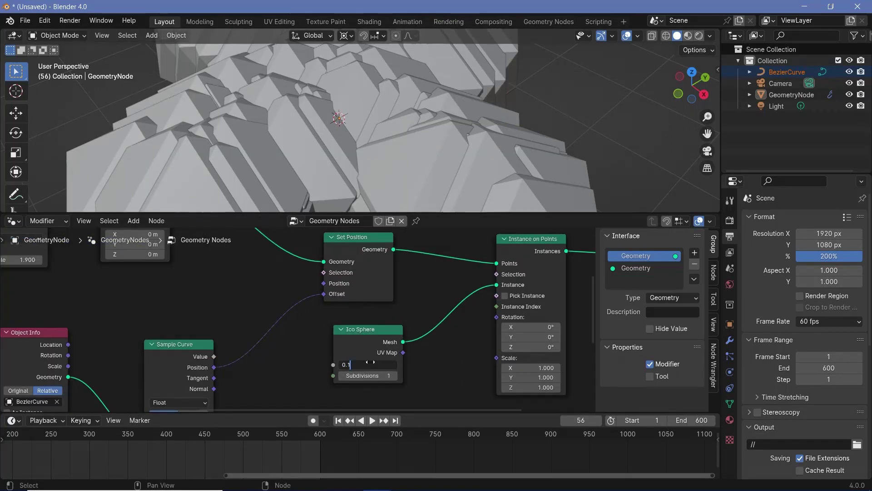
key("Return")
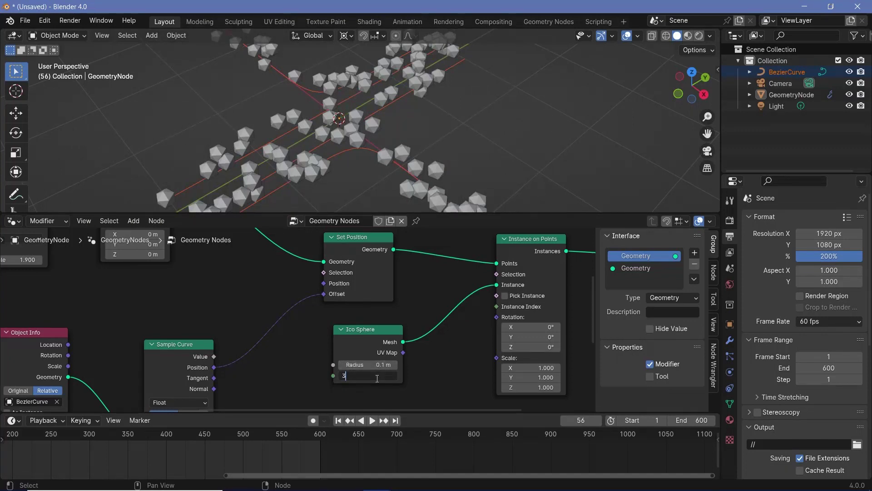
key("Return")
Insert a Set Shade Smooth node on the Ico Sphere link to smooth the instances.
left_click_drag(368, 345, 301, 353)
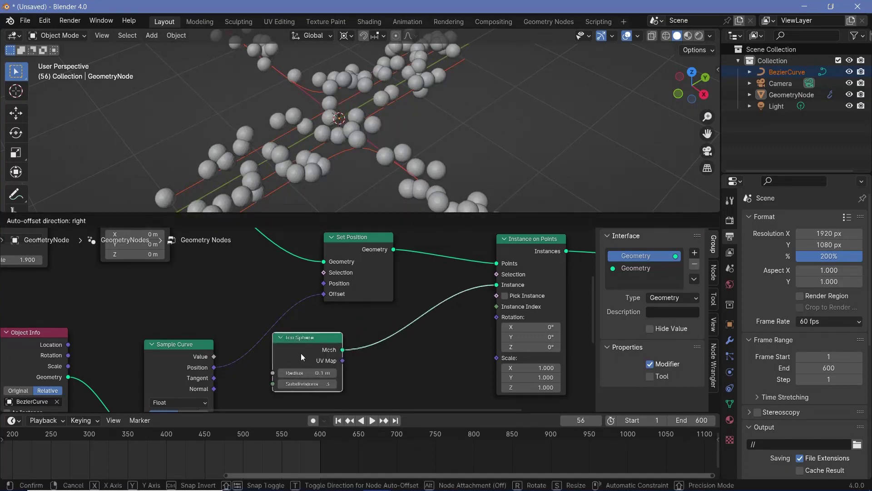
key("shift+a")
type("set ")
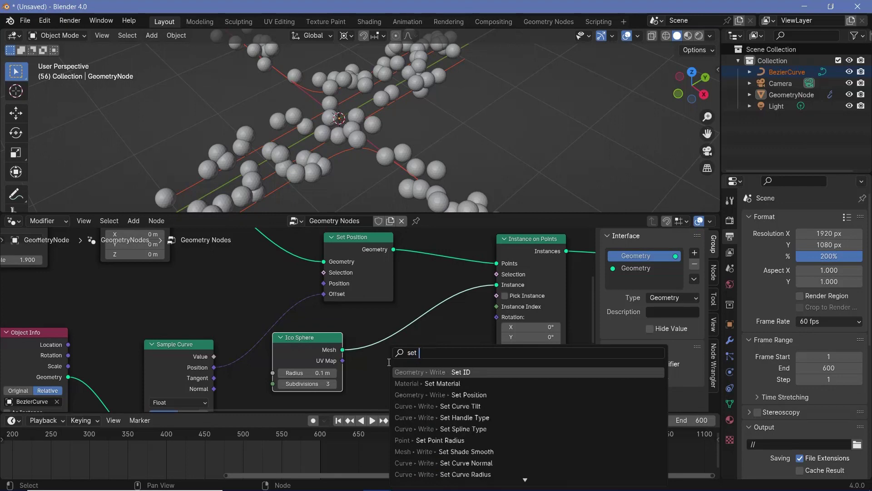
type("s")
key("Down")
key("Return")
left_click(364, 331)
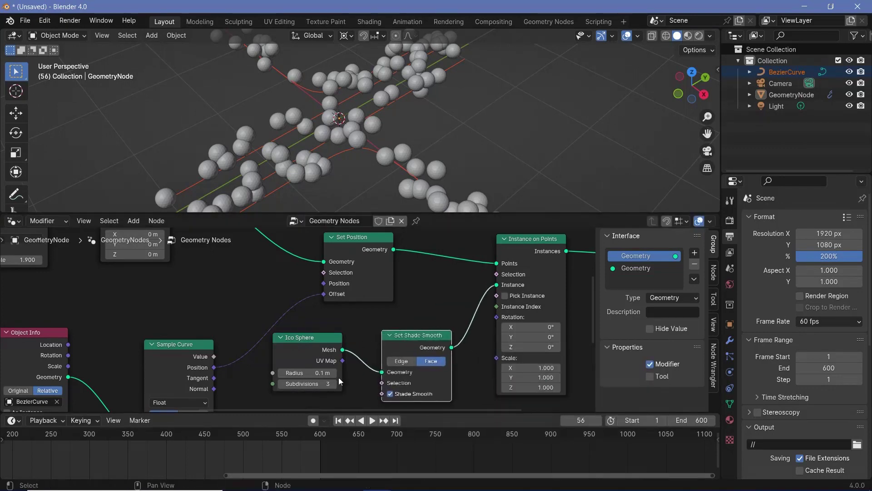
left_click_drag(415, 339, 383, 335)
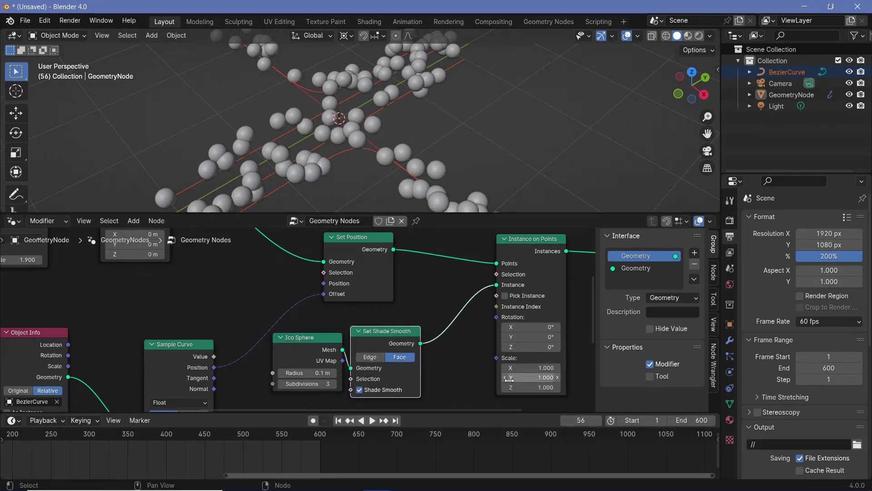
middle_click_drag(453, 327, 464, 293)
Drive instance Scale with a Random Value from 0.2 to 0.6 and change its seed to 44.
key("shift+a")
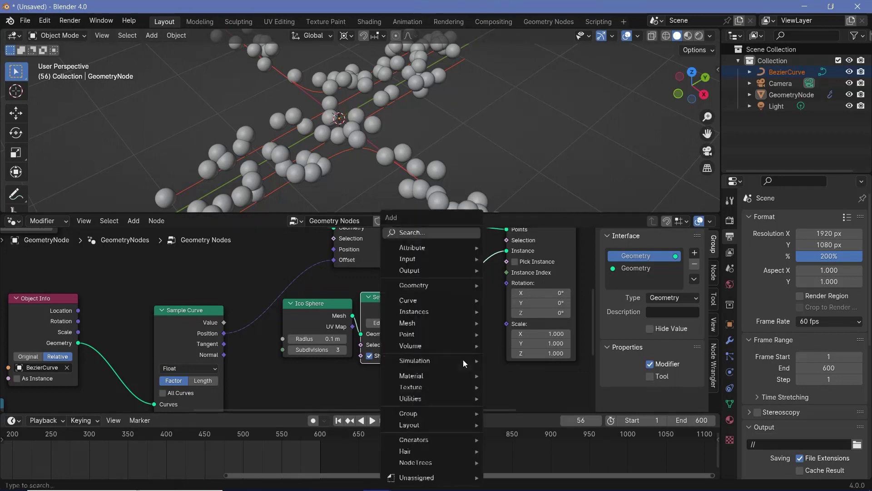
type("random")
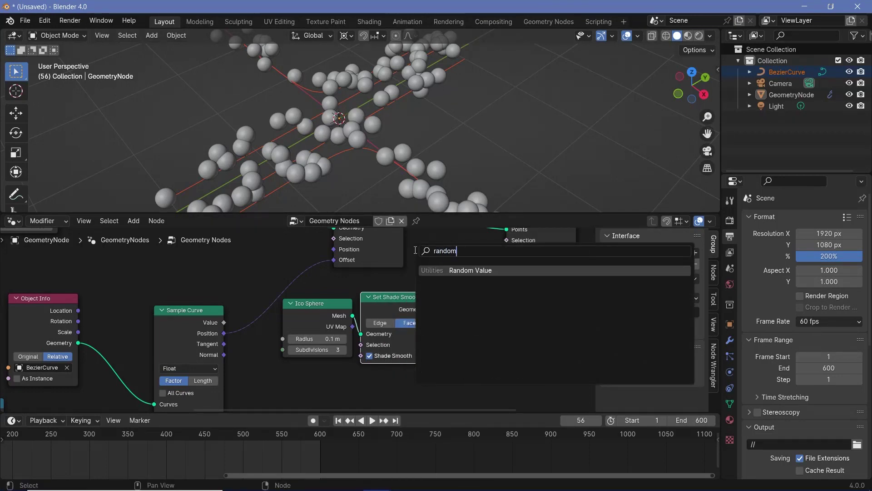
key("Return")
left_click(427, 387)
left_click_drag(427, 386, 507, 323)
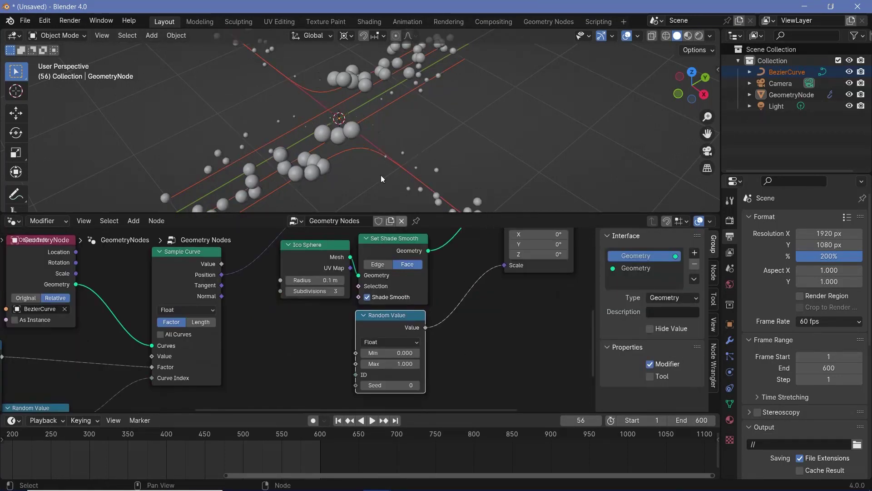
scroll(453, 356, "up", 1)
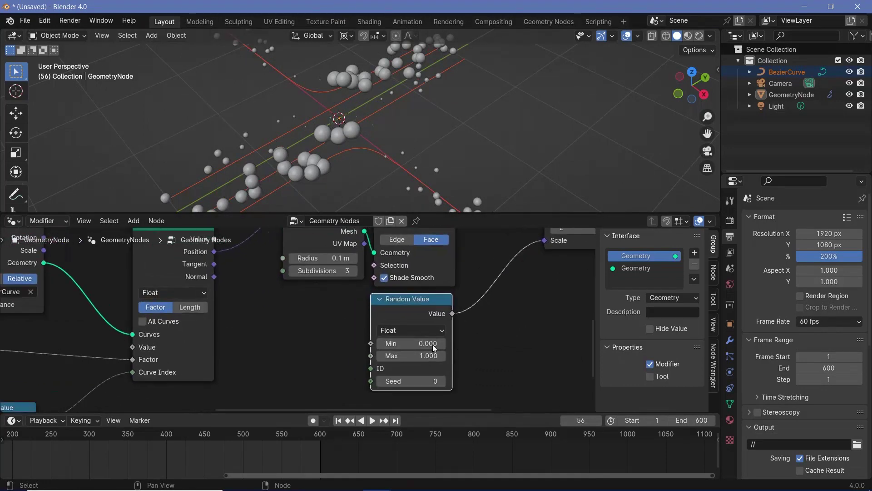
type(".2")
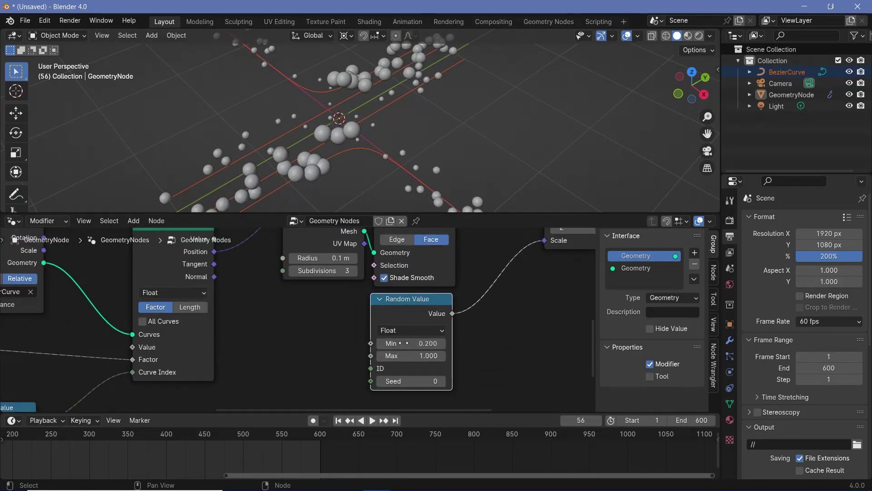
key("Tab")
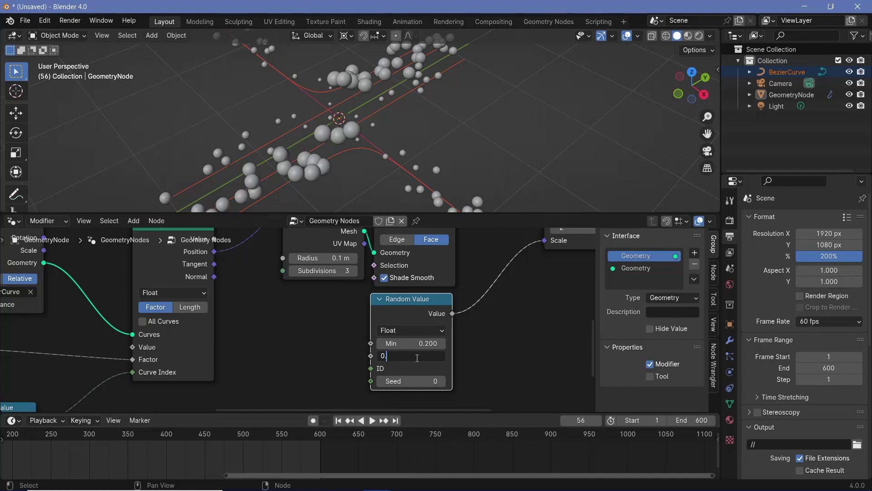
key("Return")
scroll(410, 367, "down", 1, "shift")
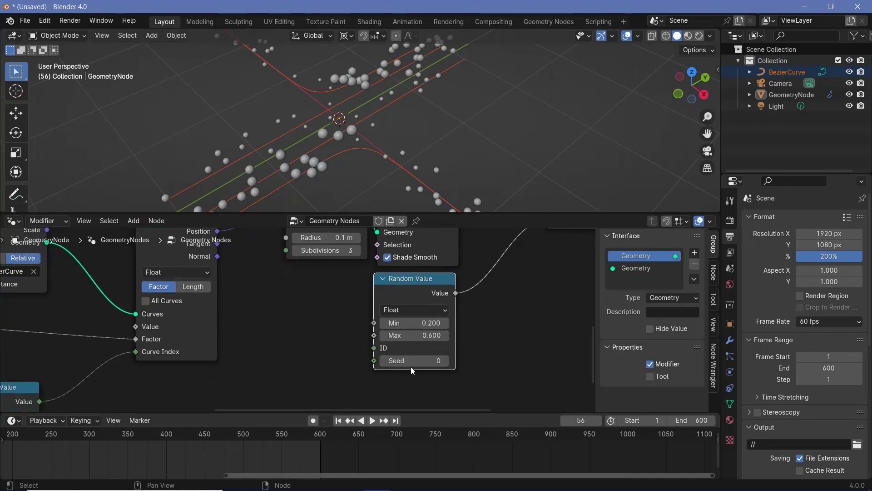
left_click_drag(399, 361, 421, 360)
Set the float Random Value seed to 17 and the integer Random Value seed to 5.
scroll(255, 353, "down", 5)
middle_click_drag(357, 314, 720, 322)
left_click_drag(227, 360, 236, 360)
scroll(299, 384, "down", 4)
middle_click_drag(300, 383, 327, 321)
scroll(325, 334, "up", 4)
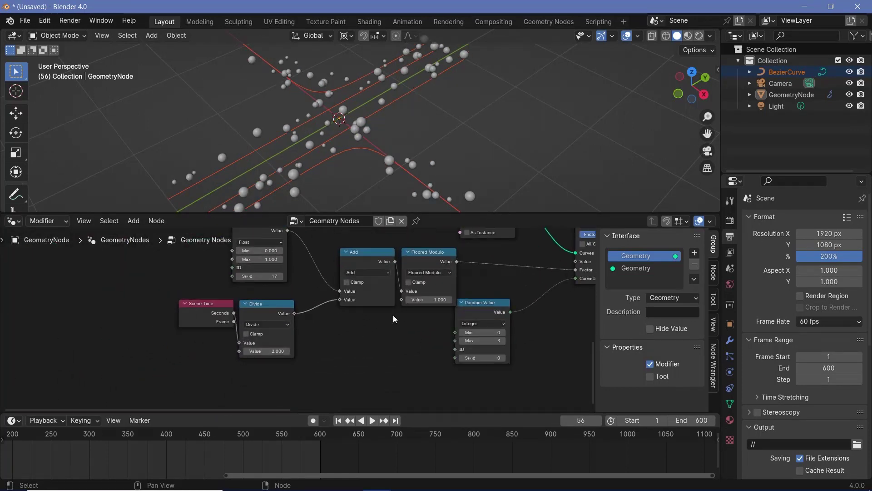
middle_click_drag(393, 317, 276, 342)
left_click_drag(364, 383, 370, 382)
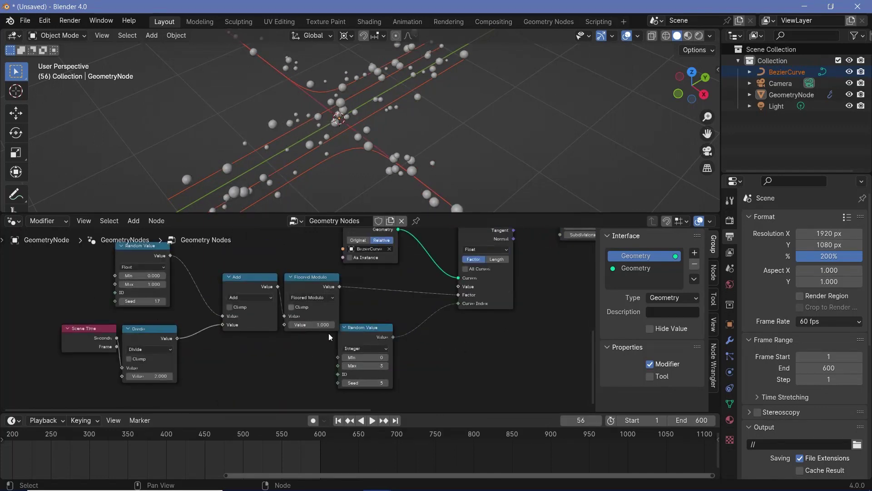
Set playback Sync to Frame Dropping and play the sphere animation in real time.
middle_click_drag(380, 146, 383, 123)
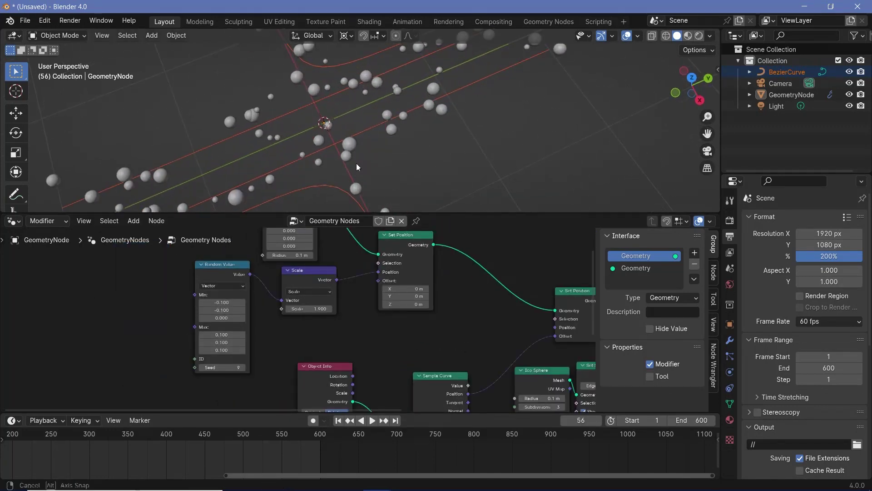
scroll(383, 123, "down", 2)
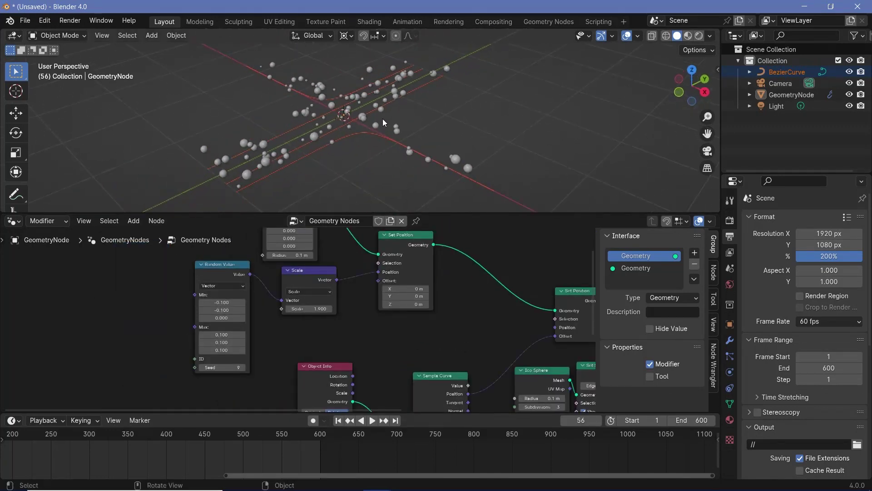
key("space")
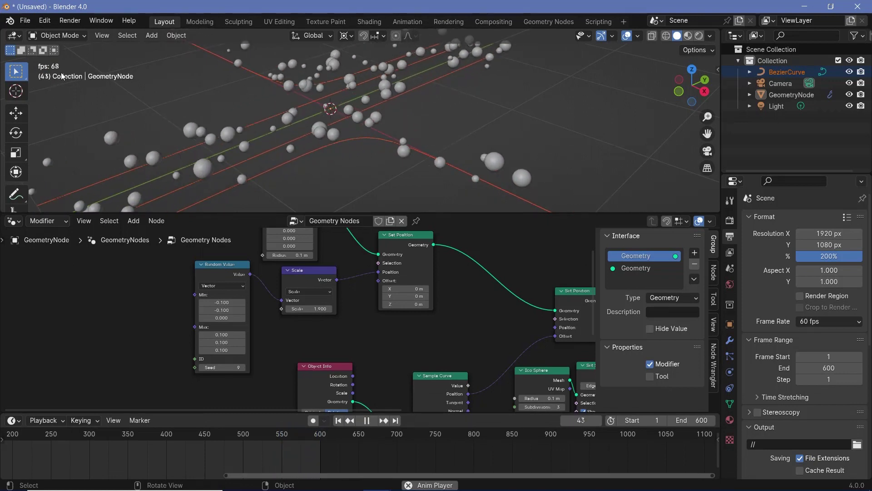
key("space")
left_click(45, 420)
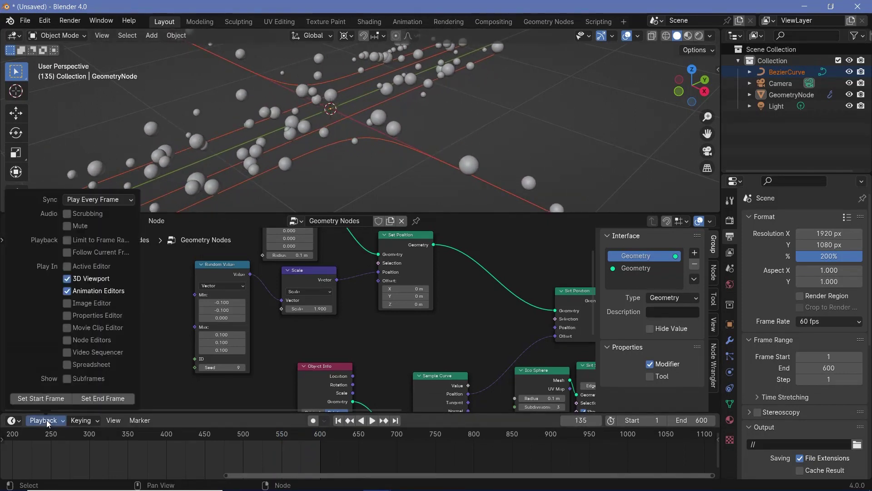
left_click(117, 204)
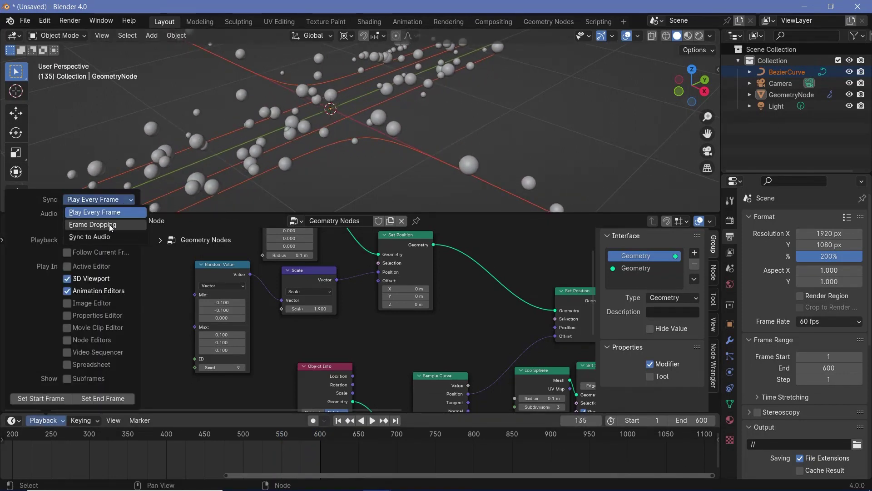
left_click(109, 224)
key("space")
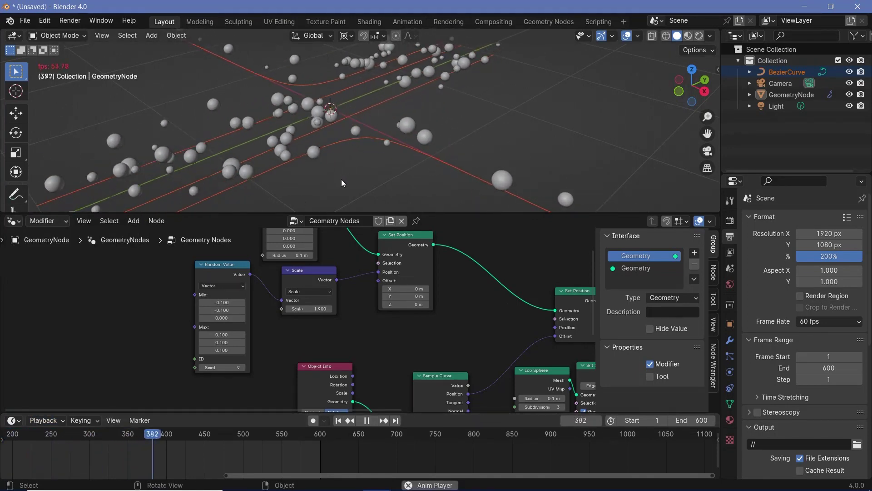
key("space")
Move the Group Output node further right, leaving space after Instance on Points.
scroll(325, 336, "down", 3)
middle_click_drag(325, 335, 401, 386)
scroll(284, 357, "up", 8)
middle_click_drag(283, 356, 370, 335)
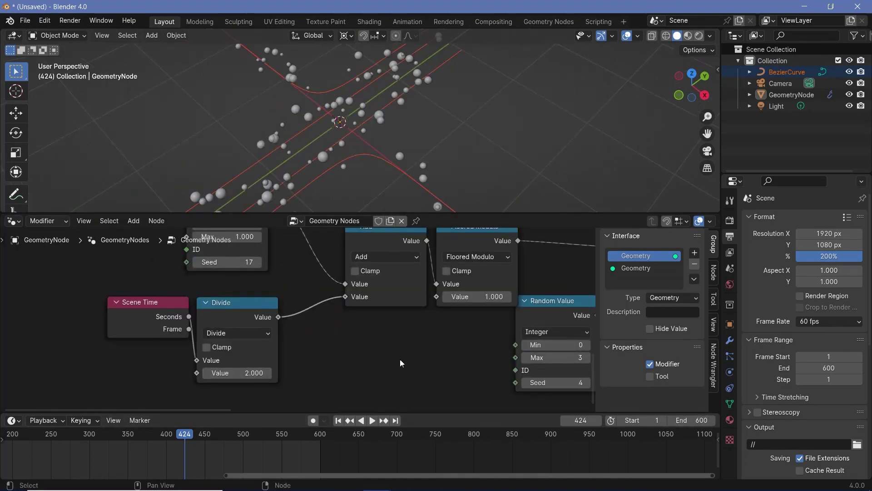
scroll(400, 359, "down", 4)
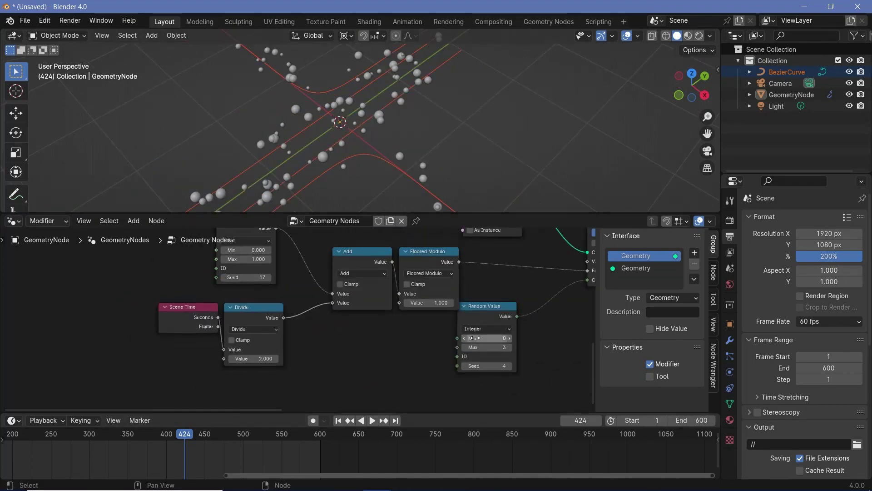
middle_click_drag(482, 339, 381, 402)
left_click_drag(389, 336, 492, 336)
scroll(413, 333, "up", 4)
Insert a Set Material node assigning 'Material' before Group Output, then switch to the Shader Editor.
key("shift+a")
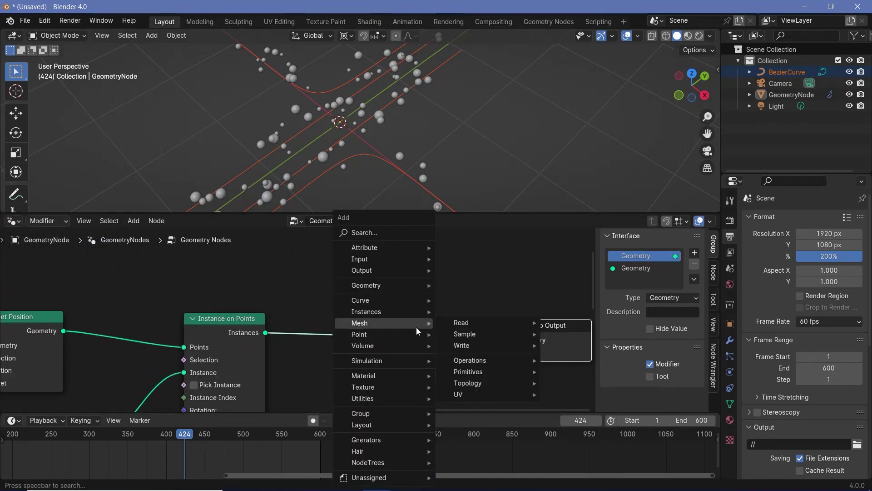
type("set ma")
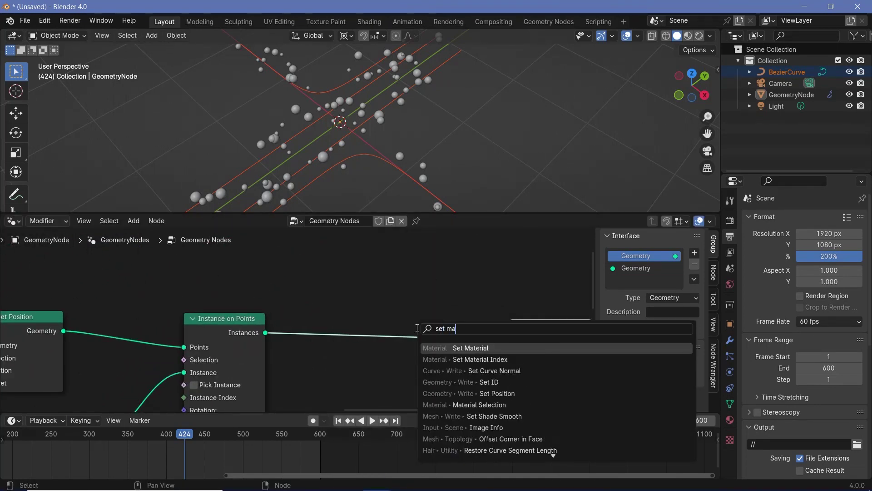
left_click(466, 348)
left_click(450, 354)
left_click(409, 391)
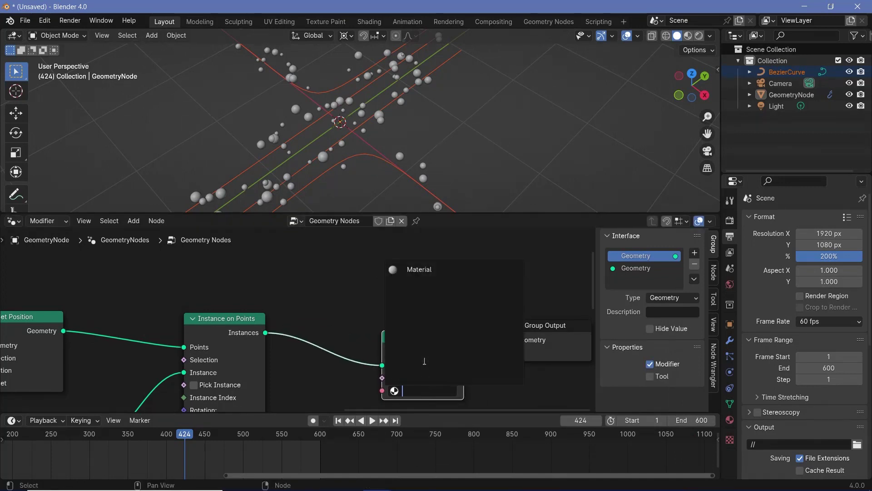
left_click(428, 269)
left_click_drag(429, 361, 403, 341)
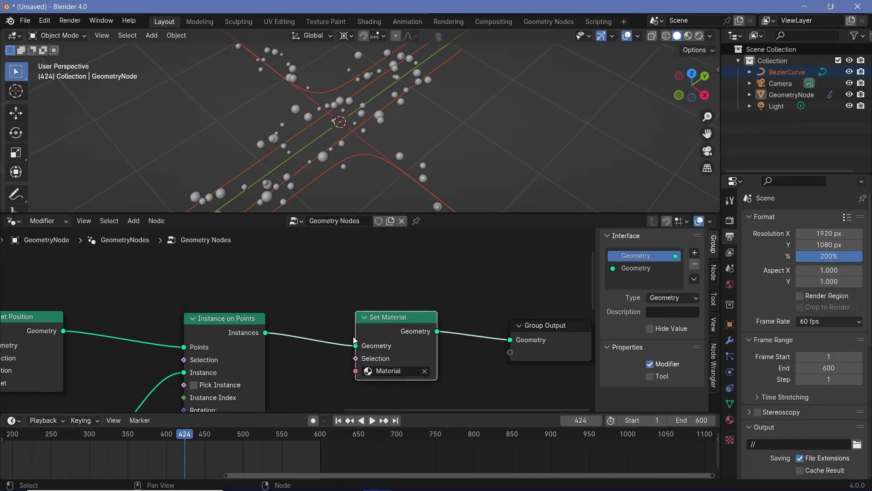
left_click(14, 222)
left_click(36, 324)
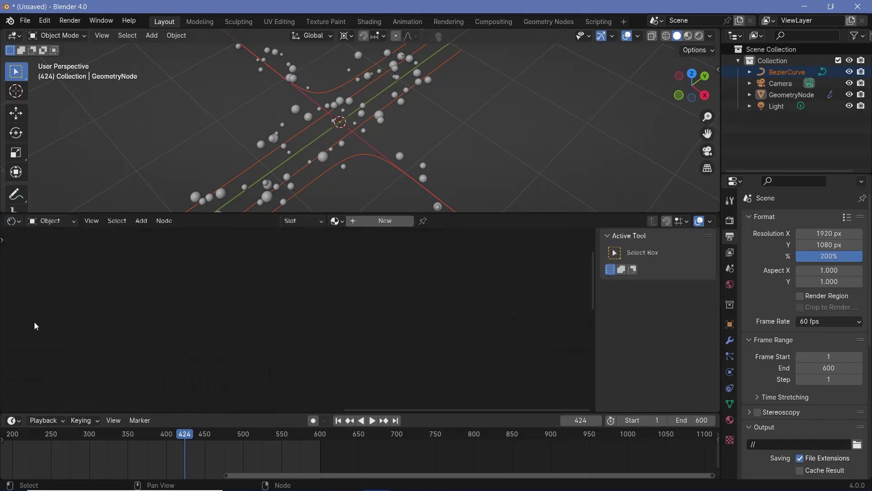
Switch the viewport to rendered shading and delete the scene's Light.
left_click(700, 36)
middle_click_drag(341, 157, 369, 113)
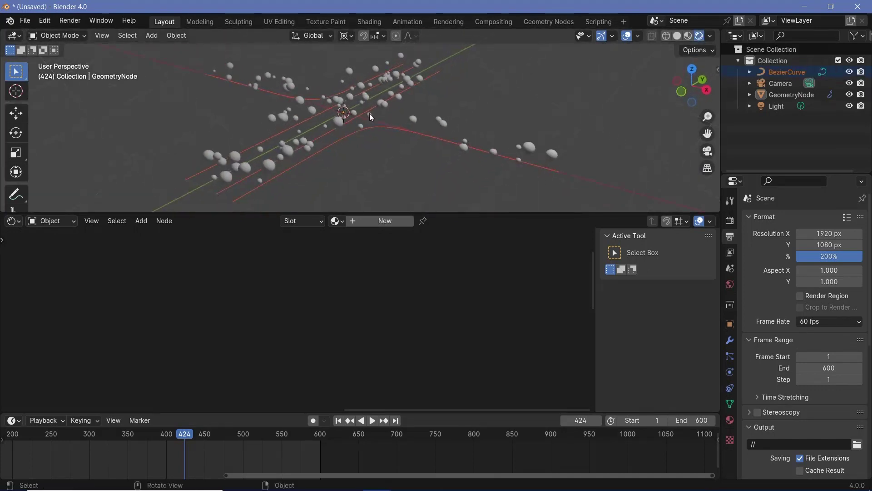
scroll(375, 116, "up", 2)
left_click(778, 108)
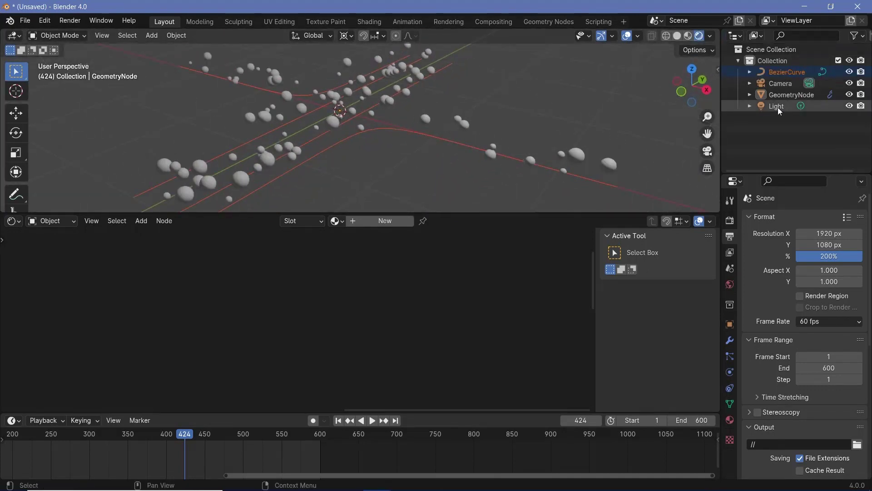
key("Delete")
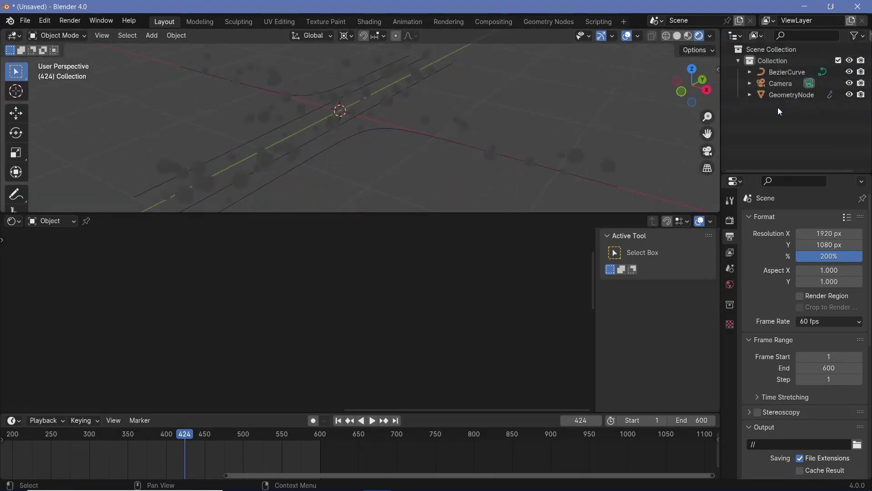
Set the world background colour value to 0 (black).
left_click(731, 285)
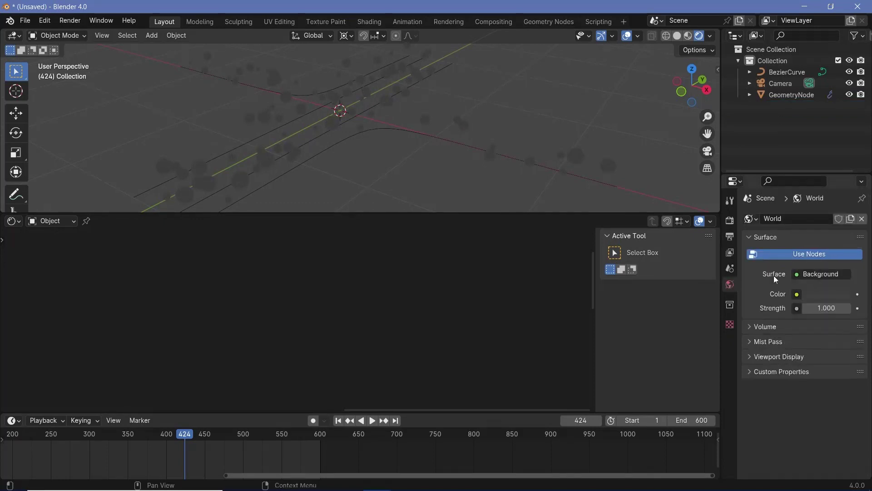
left_click(841, 298)
left_click_drag(844, 198, 843, 212)
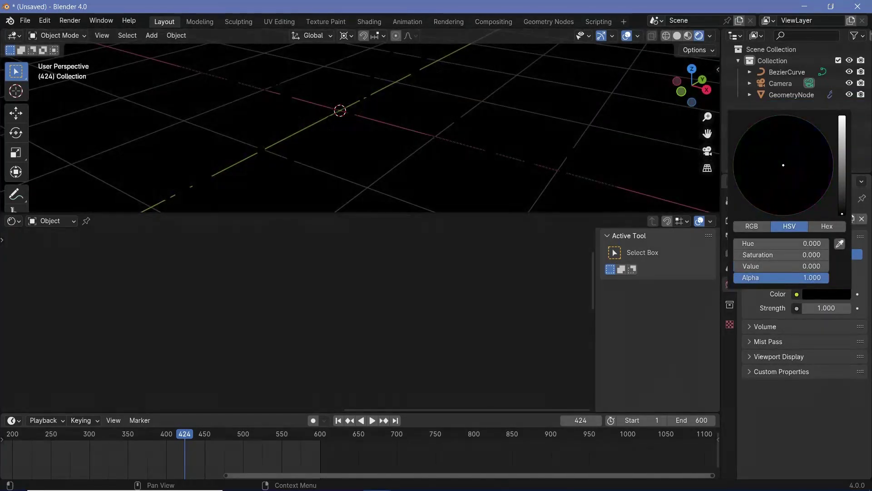
Enable Screen Space Reflections and Bloom with intensity 0.02 and clamp 5.
left_click(729, 222)
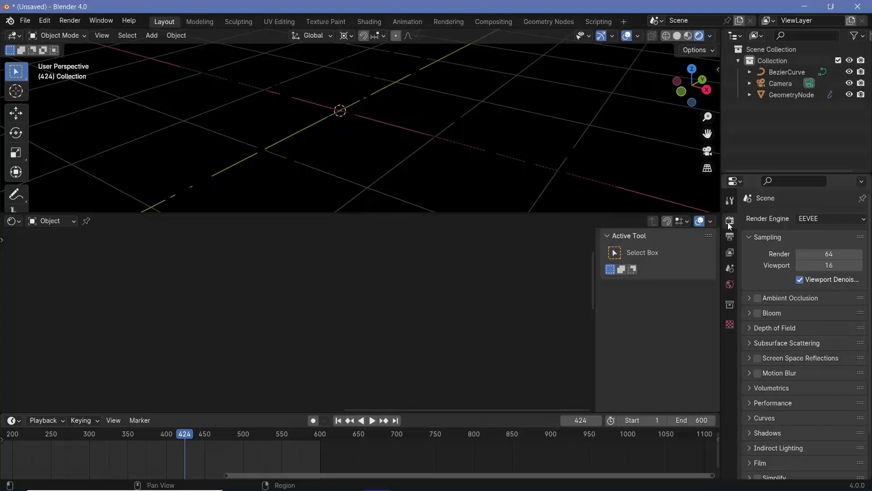
left_click(757, 358)
left_click(748, 312)
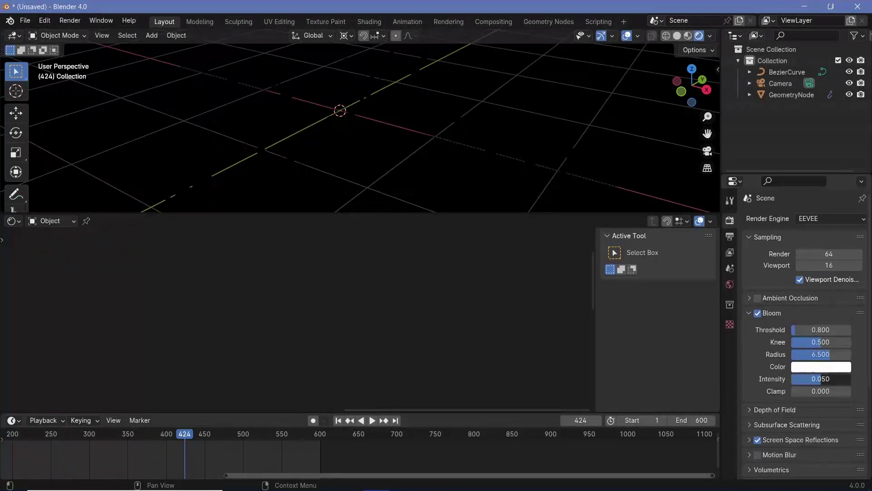
left_click(814, 377)
type("0")
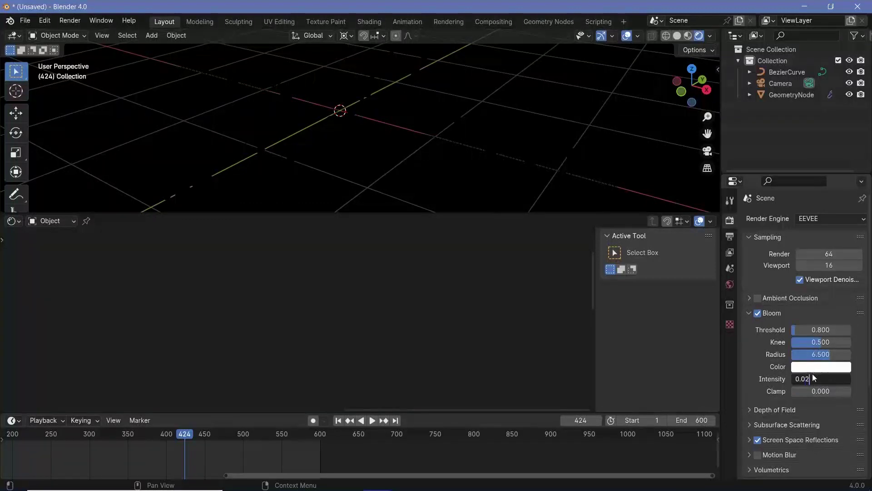
left_click(811, 390)
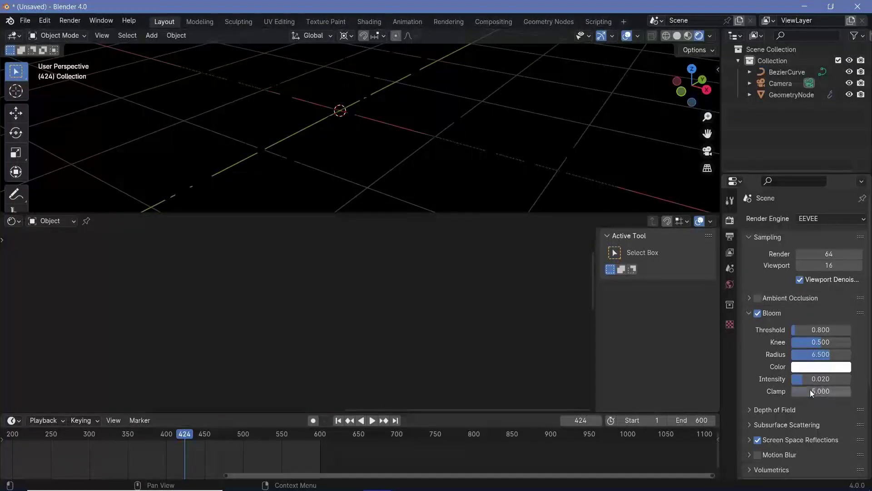
Set the Color Management view transform to AgX.
scroll(810, 389, "down", 8)
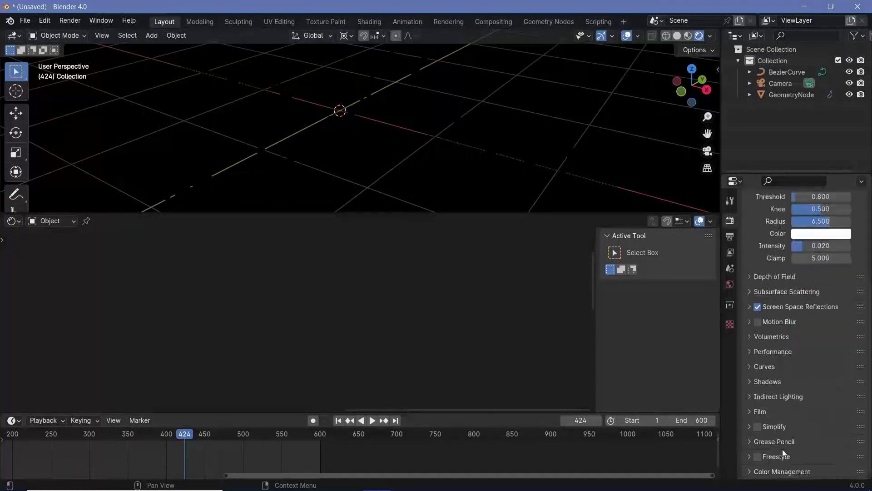
left_click(756, 471)
scroll(776, 423, "down", 4)
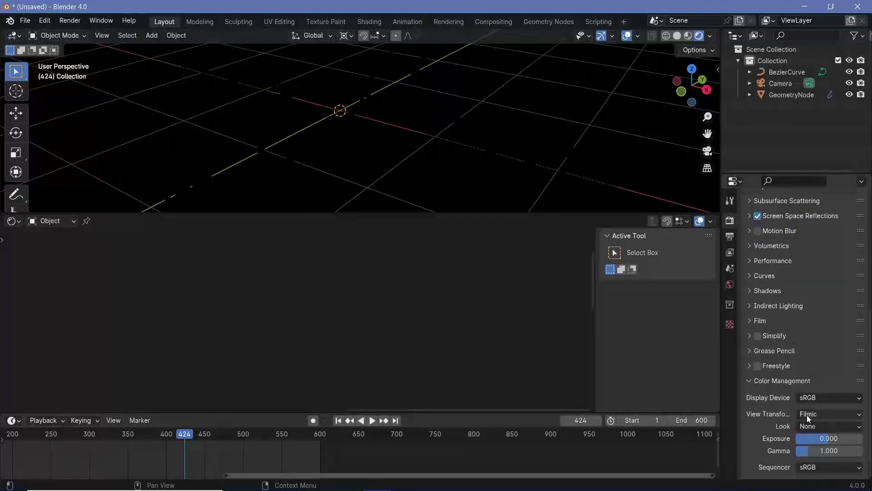
left_click(830, 416)
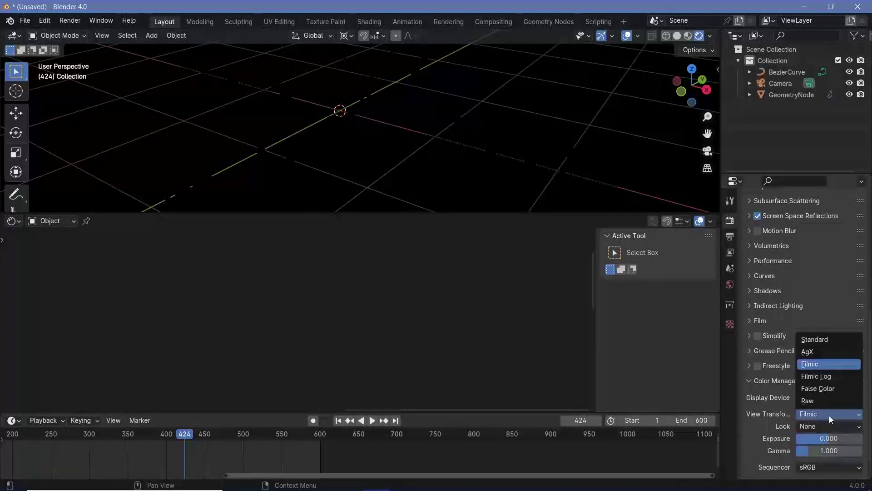
left_click(822, 351)
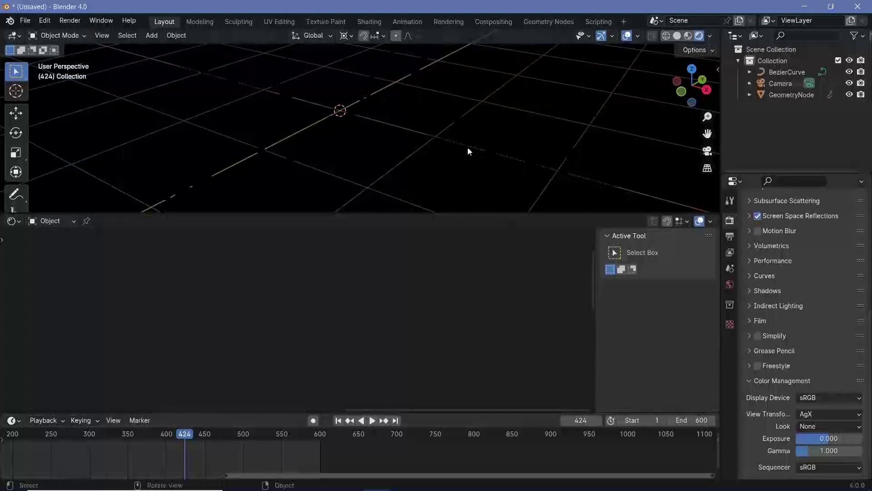
Assign the existing 'Material' to the GeometryNode object.
left_click(786, 95)
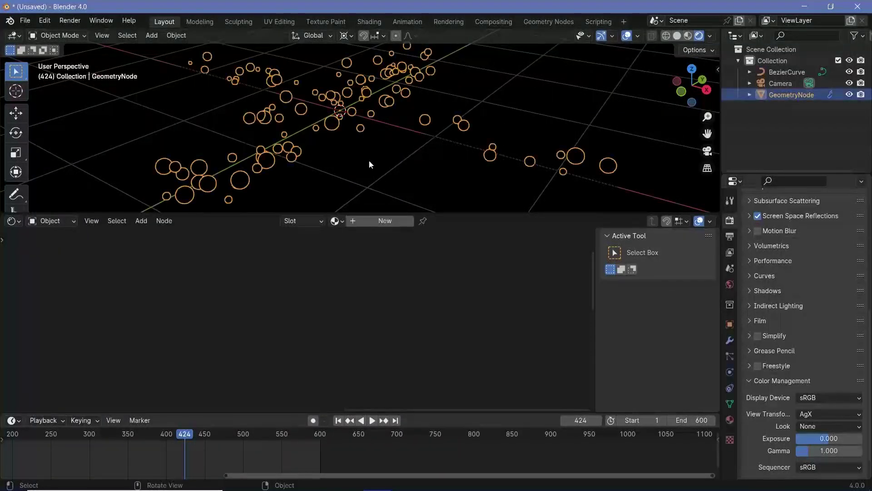
left_click(730, 420)
left_click(750, 266)
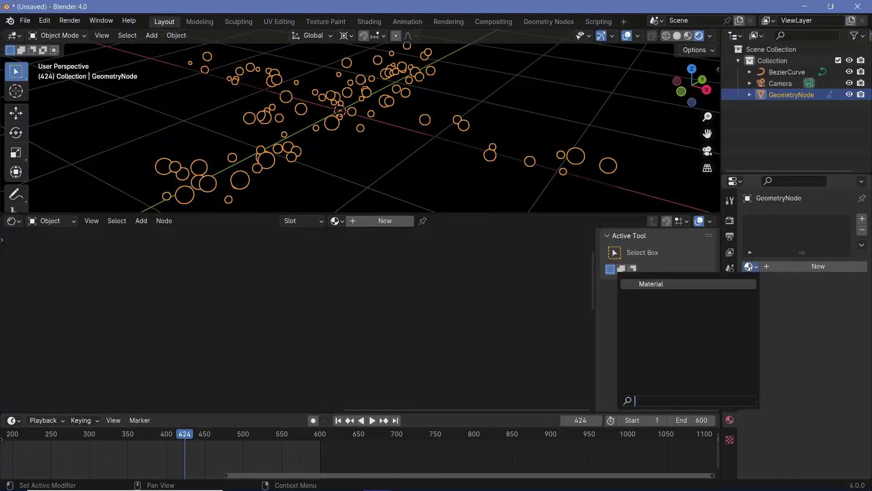
left_click(645, 284)
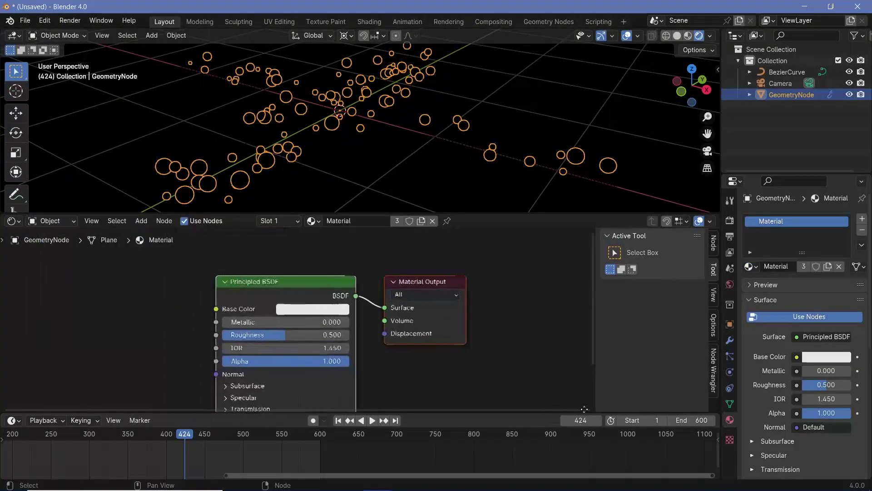
Set the Principled BSDF base colour to black and expand its Emission settings.
left_click(326, 309)
left_click_drag(407, 205, 407, 233)
middle_click_drag(215, 326, 257, 223)
left_click(282, 342)
middle_click_drag(347, 365, 426, 332)
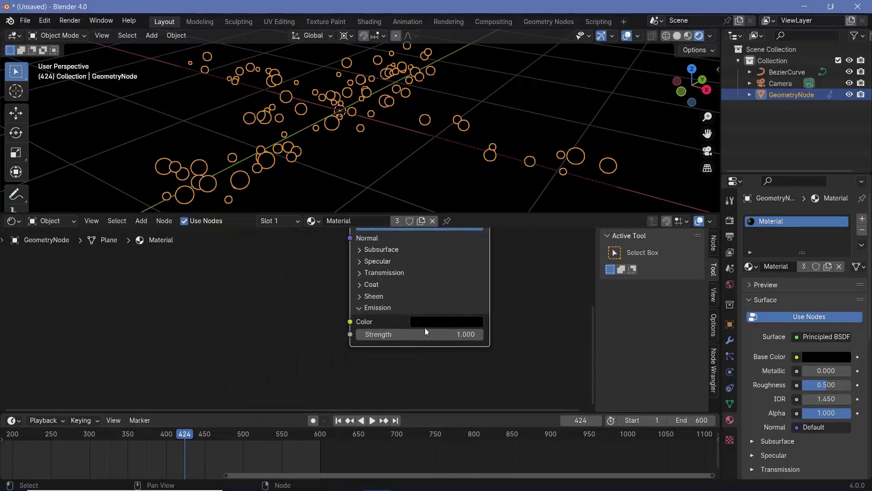
middle_click_drag(228, 325, 410, 328)
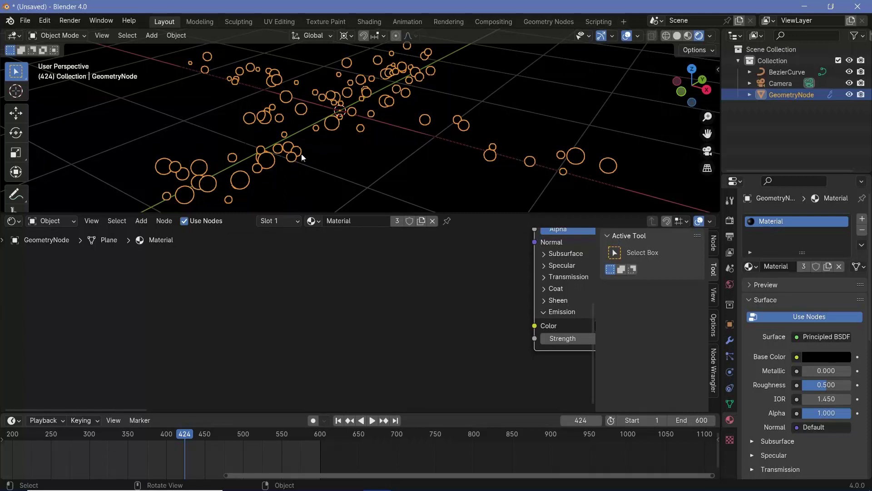
Add an Object Info node to the left of the shader.
key("shift+a")
type("obje")
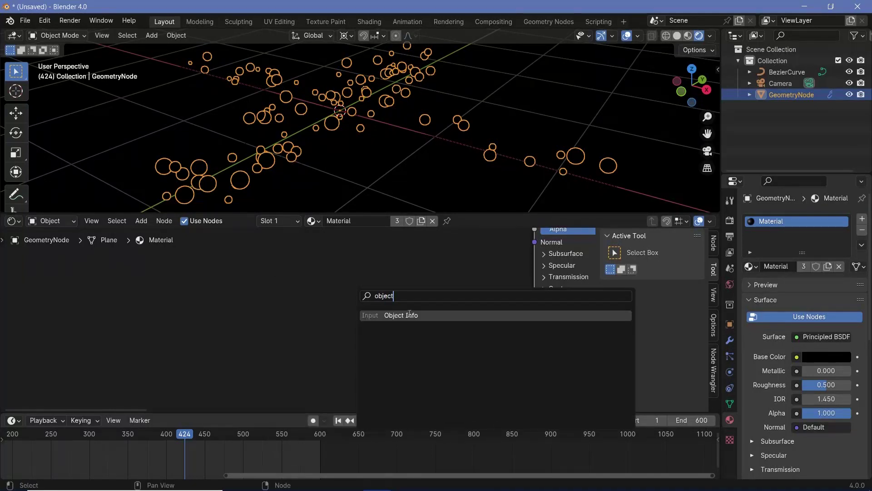
type("ct")
left_click(409, 315)
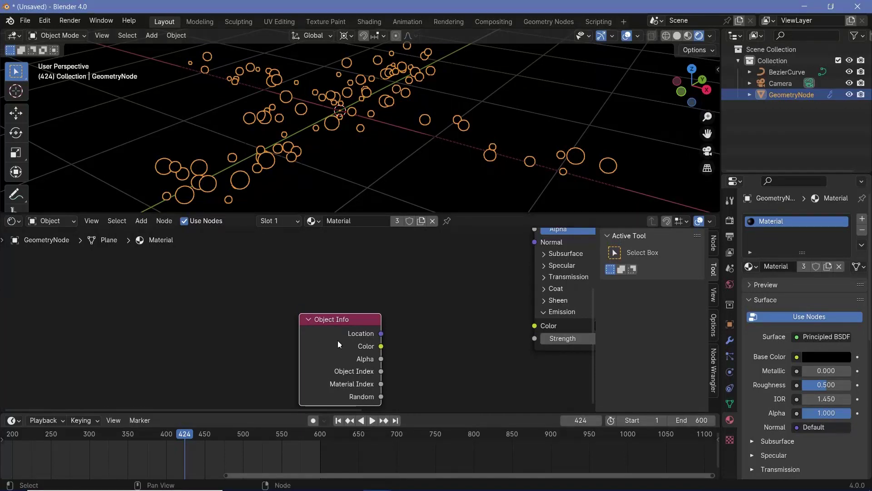
left_click_drag(340, 344, 298, 330)
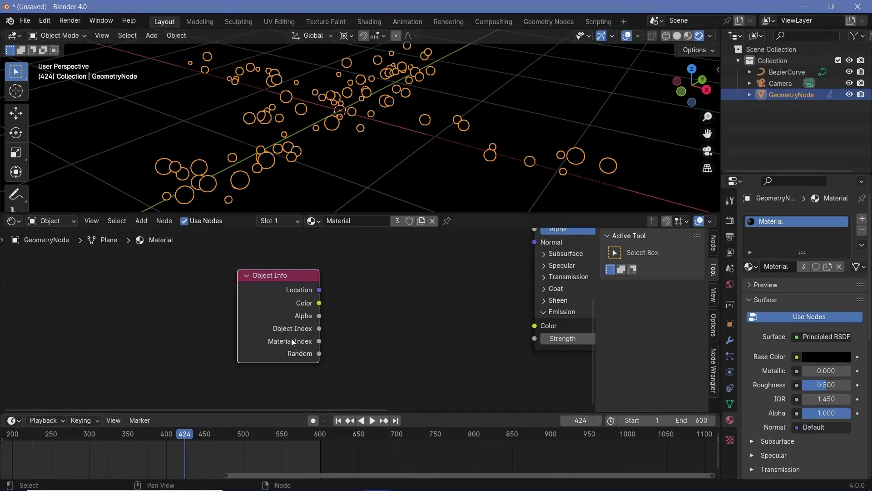
left_click_drag(291, 339, 247, 326)
Add a Color Ramp driven by Object Info Random, feeding the Emission Color.
key("shift+a")
mouse_move(338, 334)
type("colo")
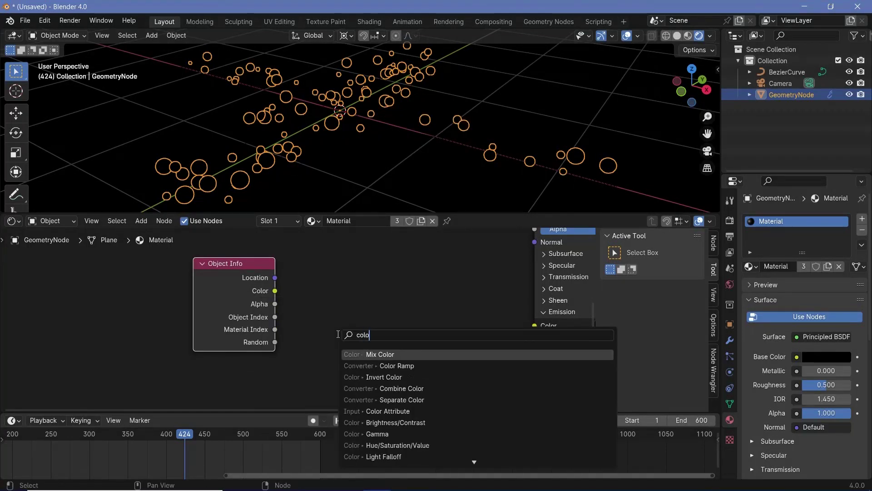
left_click(365, 366)
left_click(310, 278)
left_click_drag(276, 343, 310, 384)
middle_click_drag(440, 301, 325, 304)
left_click_drag(332, 296, 413, 327)
middle_click_drag(317, 327, 391, 312)
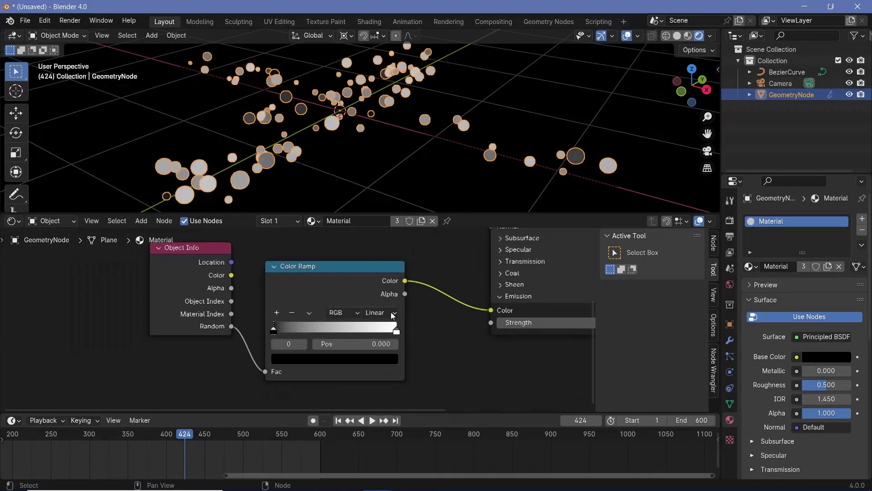
Make the ramp run from orange to blue, with the blue stop at 0.829.
scroll(297, 321, "up", 1)
left_click(295, 362)
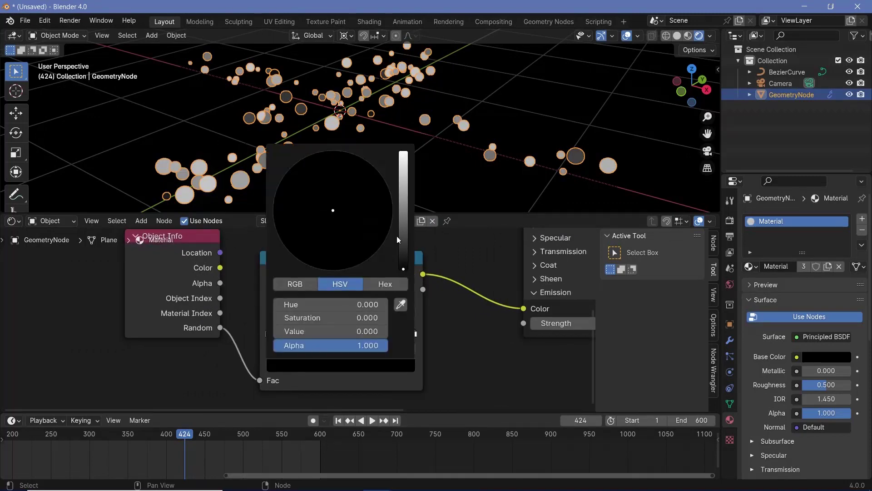
left_click_drag(403, 236, 403, 152)
left_click(303, 263)
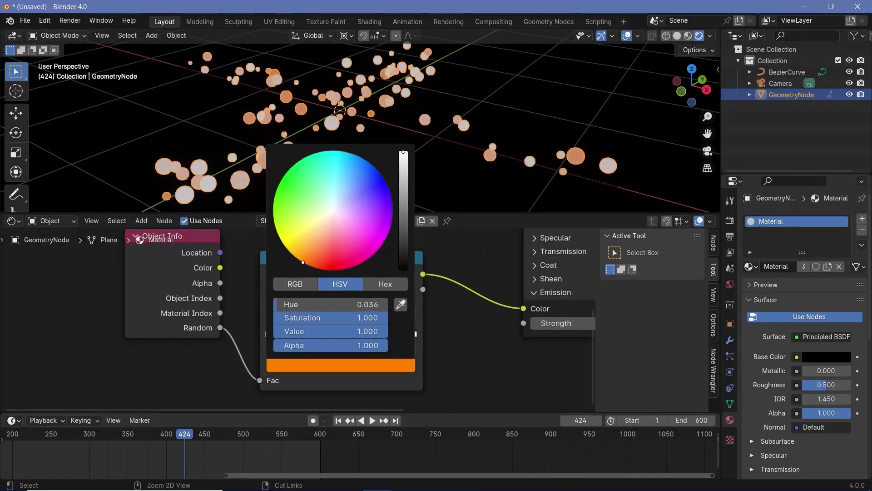
left_click(415, 333)
left_click(376, 366)
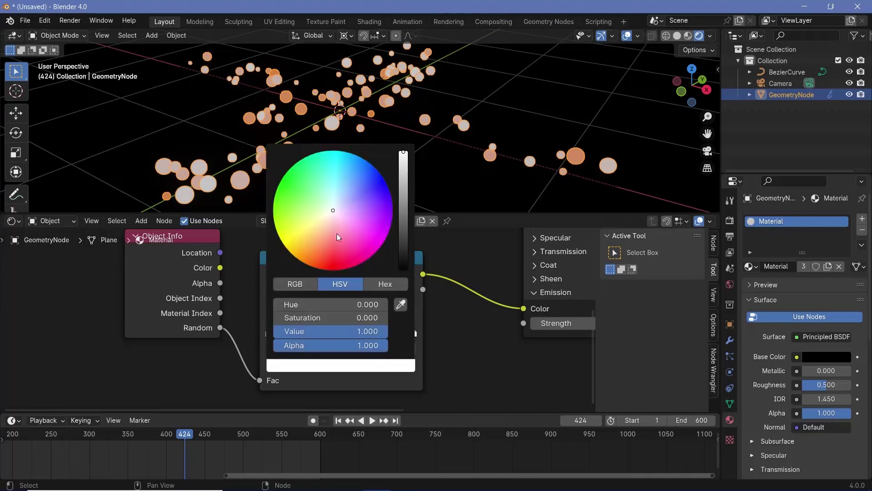
left_click_drag(339, 237, 381, 189)
left_click(293, 332)
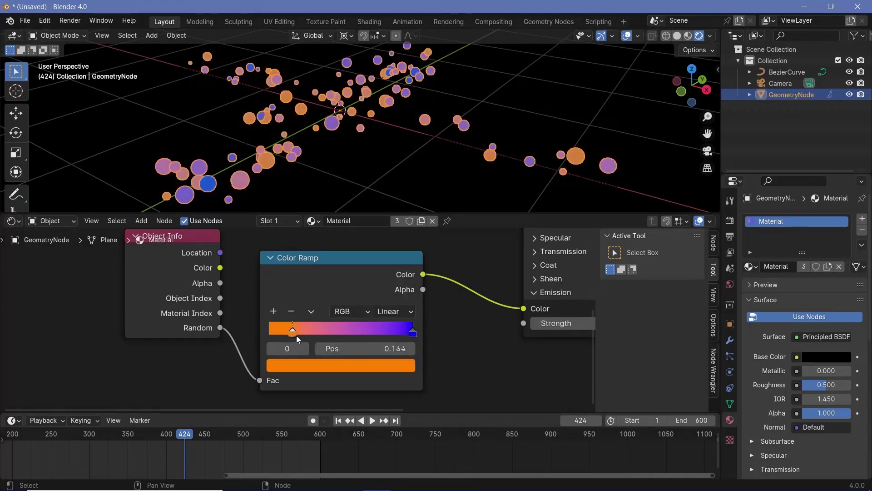
left_click_drag(412, 333, 384, 337)
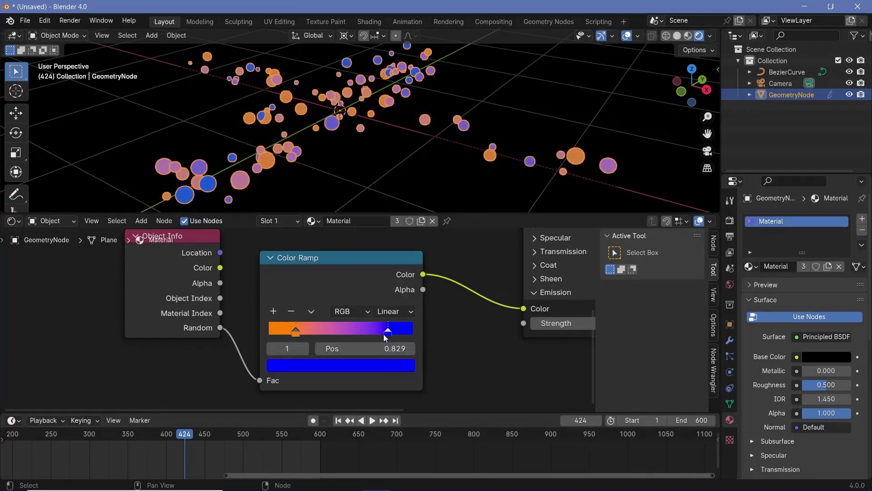
Set the Emission Strength to 20 and hide the viewport overlays.
middle_click_drag(385, 337, 204, 367)
left_click_drag(366, 352, 401, 353)
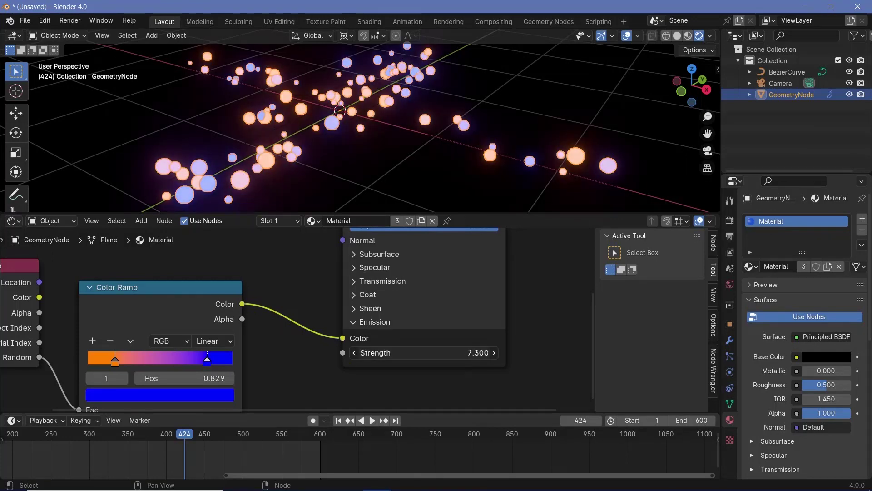
left_click_drag(468, 353, 569, 352)
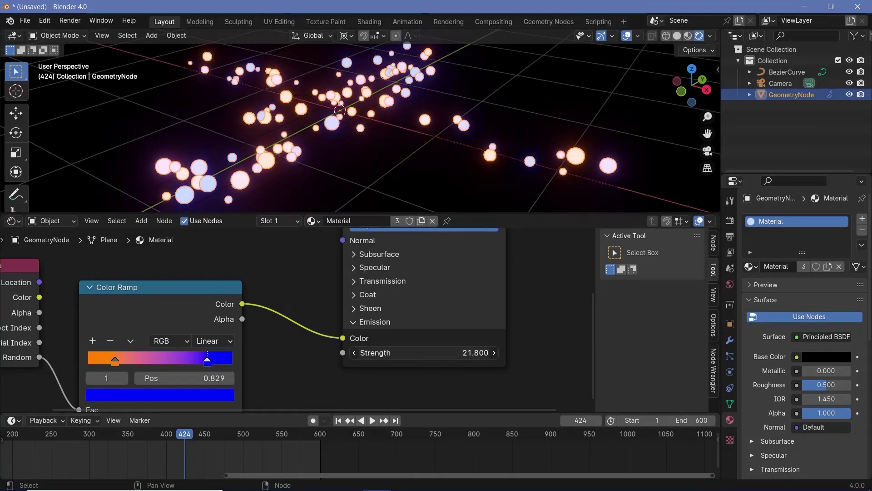
left_click(422, 352)
type("20")
key("Return")
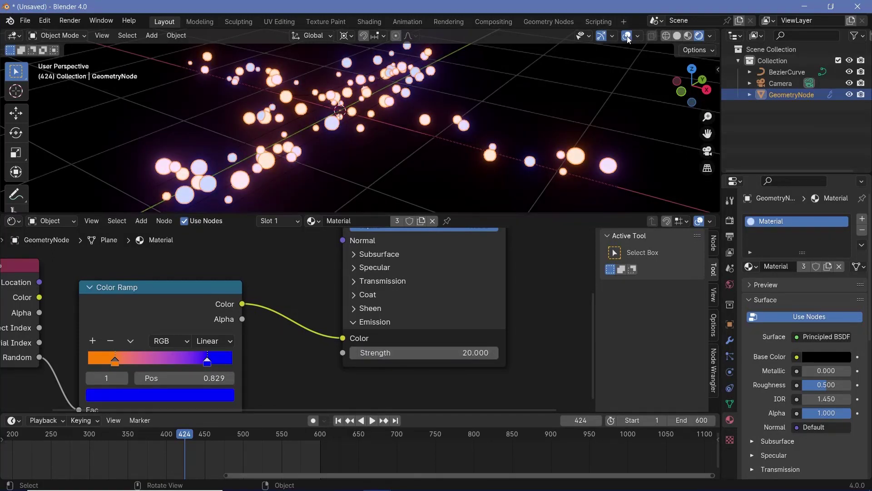
left_click(627, 36)
Orbit around the glowing spheres, play the animation, stop at frame 336, and restore overlays.
middle_click_drag(391, 136, 393, 185)
scroll(427, 285, "down", 4)
middle_click_drag(427, 286, 536, 275)
scroll(536, 275, "up", 3)
middle_click_drag(398, 154, 392, 138)
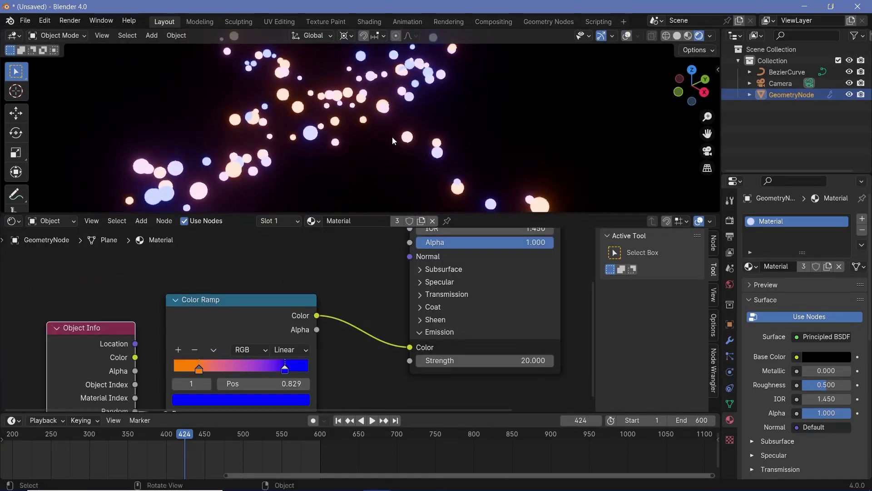
key("space")
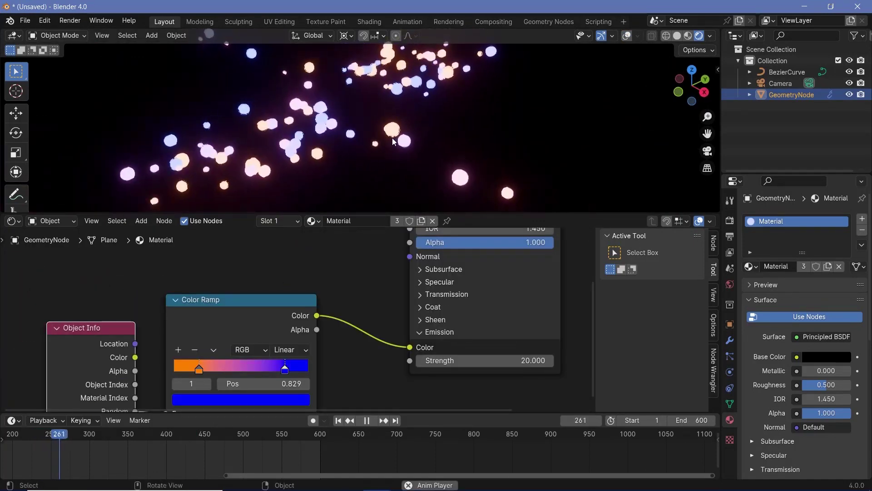
middle_click_drag(392, 138, 394, 143)
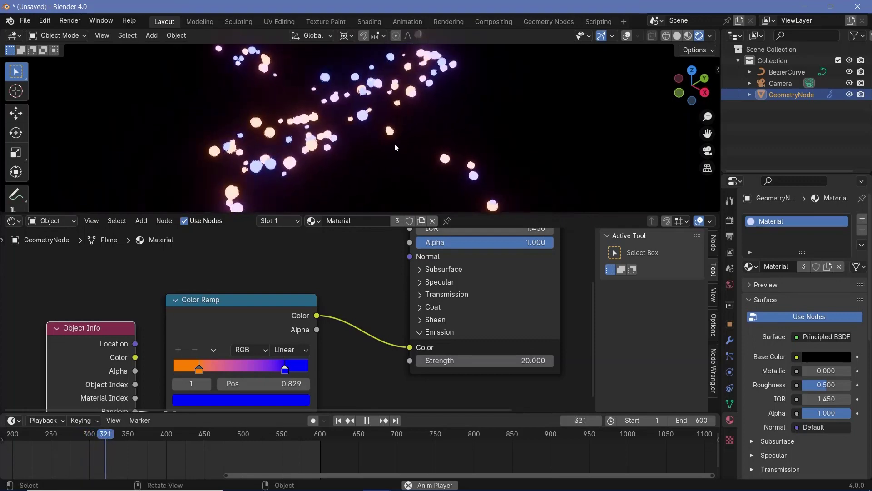
key("space")
left_click(627, 36)
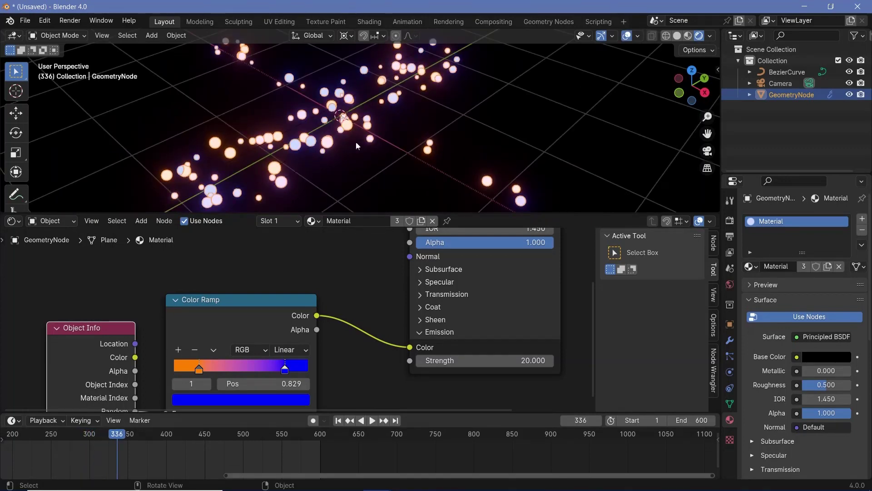
key("shift+a")
Add a plane, move it along Z beneath the spheres, and scale it to 8.2.
mouse_move(342, 155)
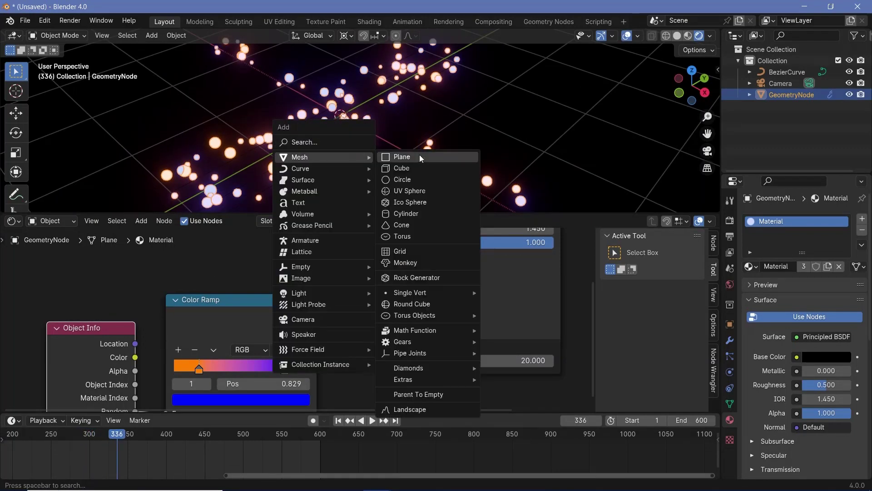
left_click(419, 156)
key("g")
key("z")
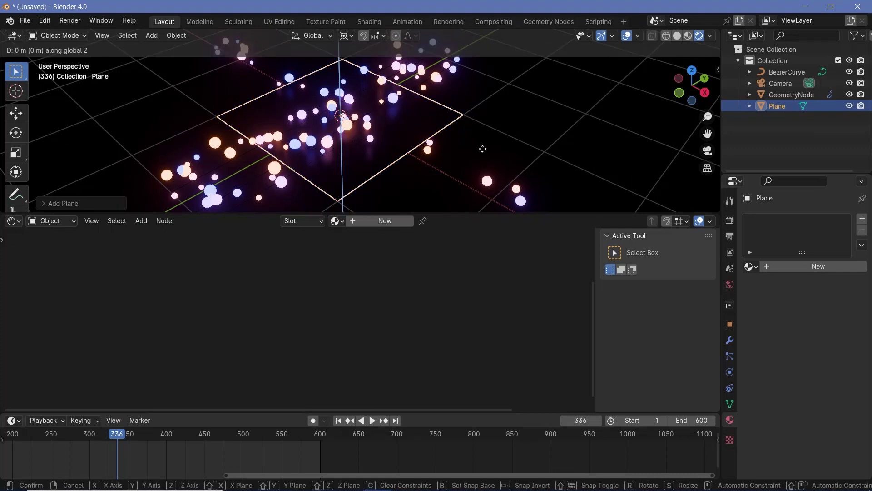
left_click(483, 151)
key("s")
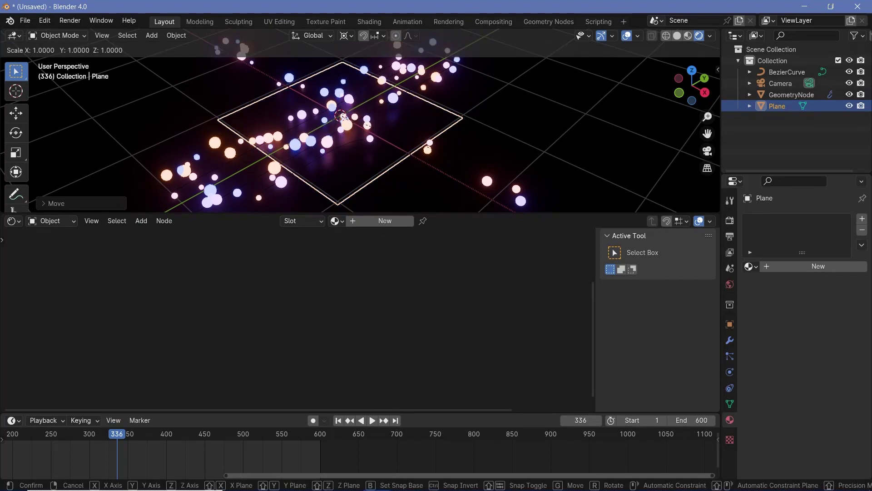
left_click(343, 116)
Give the plane a new material with Metallic set to 1.
left_click(384, 223)
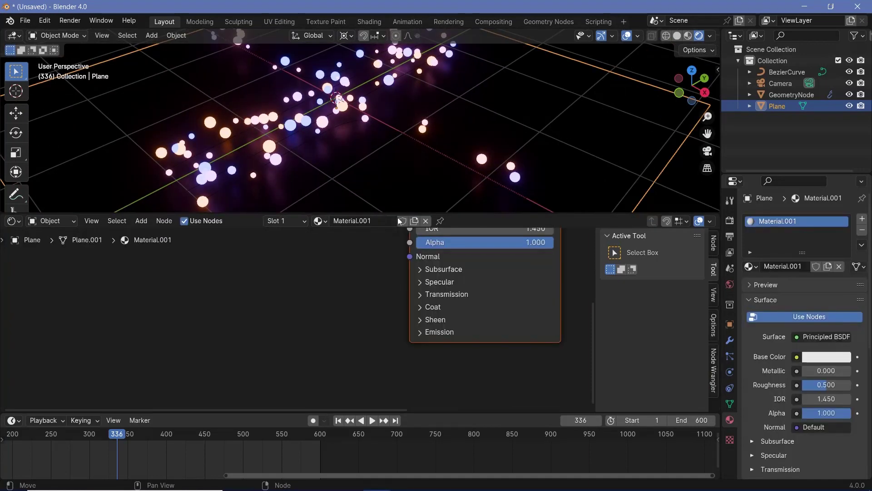
middle_click_drag(386, 252, 296, 374)
left_click_drag(361, 323, 463, 323)
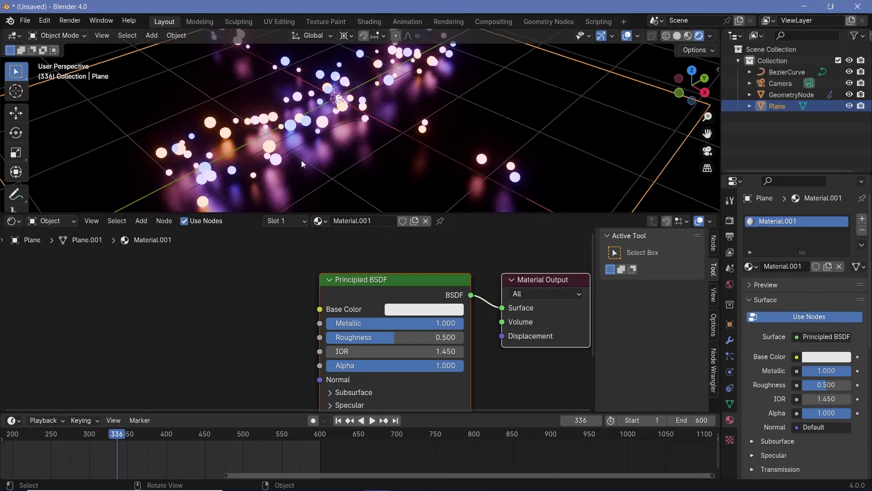
middle_click_drag(213, 343, 348, 318)
key("shift+a")
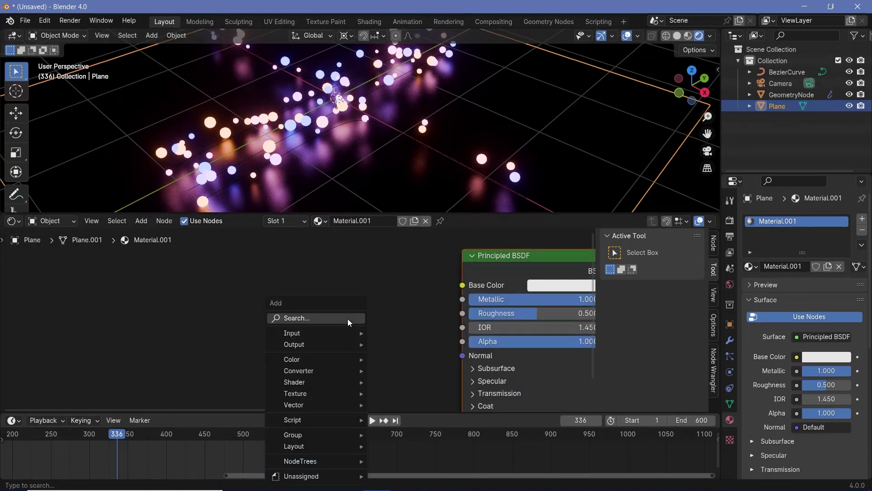
Add a Chebychev Voronoi Texture and connect its Color to Roughness.
left_click(347, 318)
type("voro")
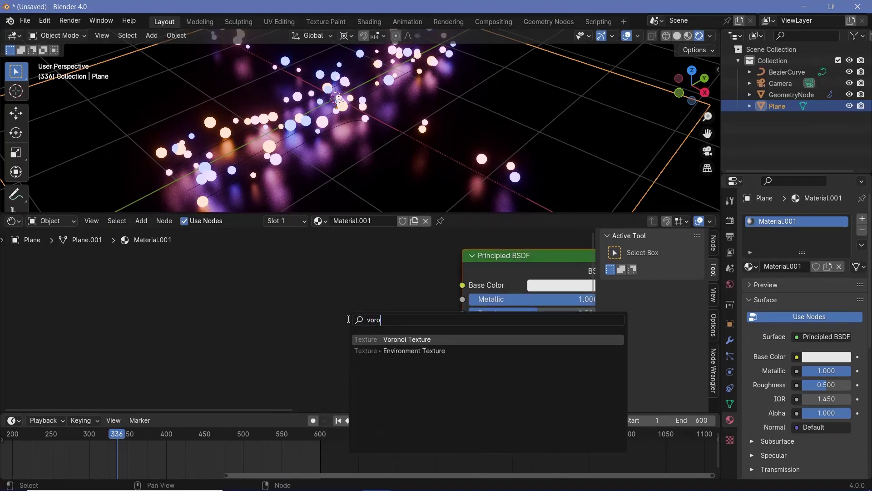
left_click(381, 339)
left_click(262, 357)
left_click(243, 390)
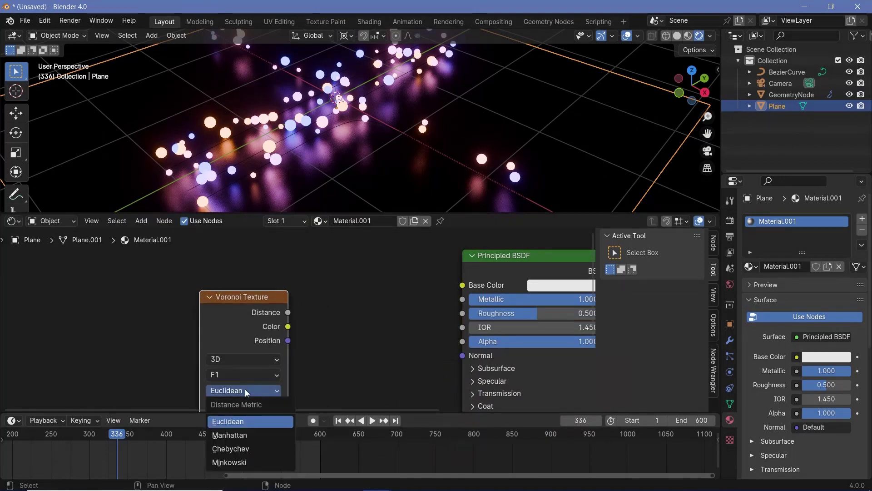
left_click(237, 449)
left_click_drag(288, 327, 462, 313)
left_click_drag(243, 332, 212, 317)
Insert a Color Ramp into the Voronoi-to-Roughness link.
key("shift+a")
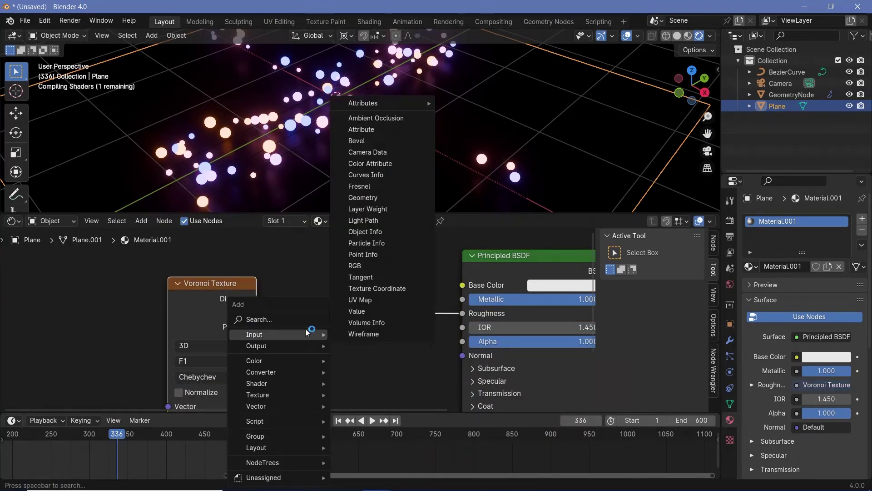
left_click(300, 325)
type("colo")
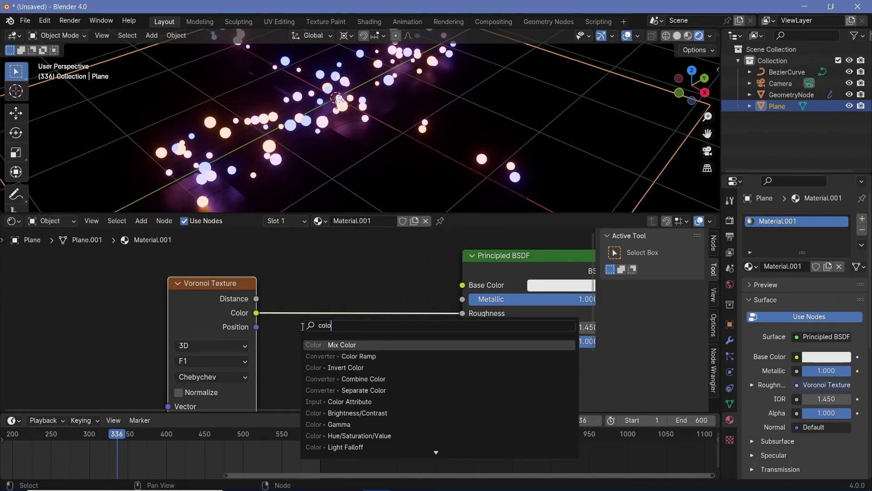
left_click(359, 356)
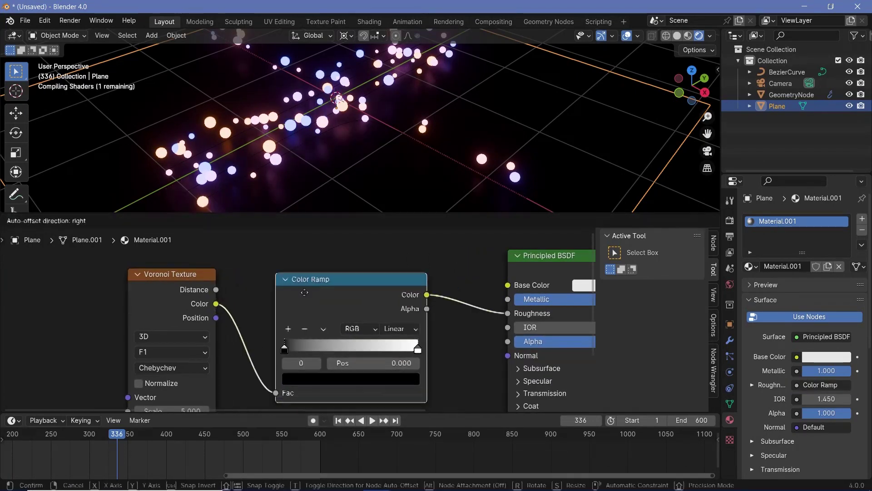
left_click(298, 290)
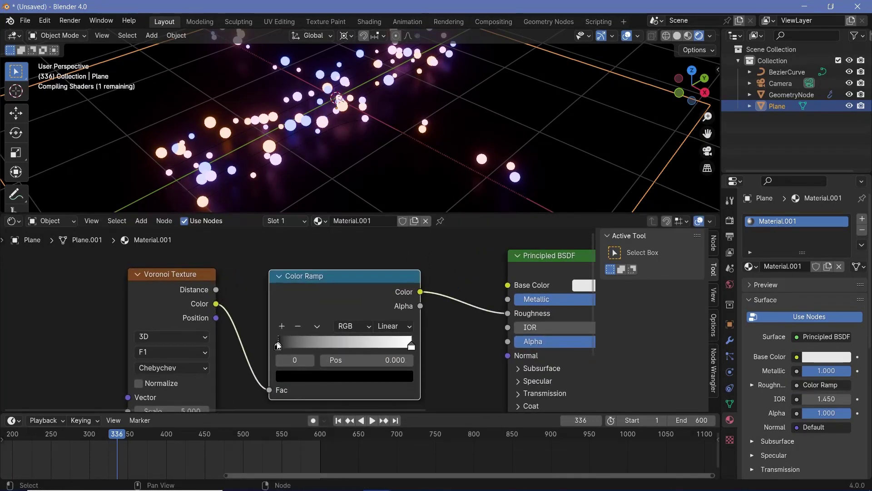
Set the ramp's dark stop value to 0.3 and light stop value to 0.6.
left_click(304, 376)
left_click(315, 347)
type("0")
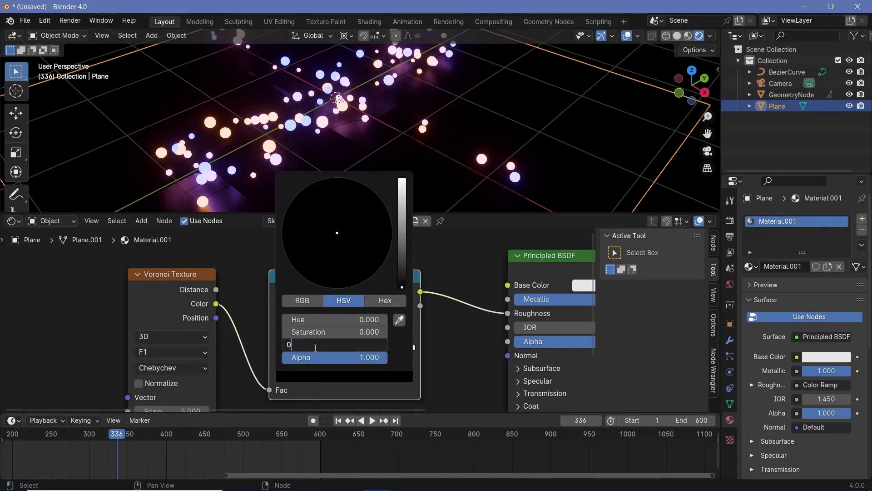
type(".3")
key("Return")
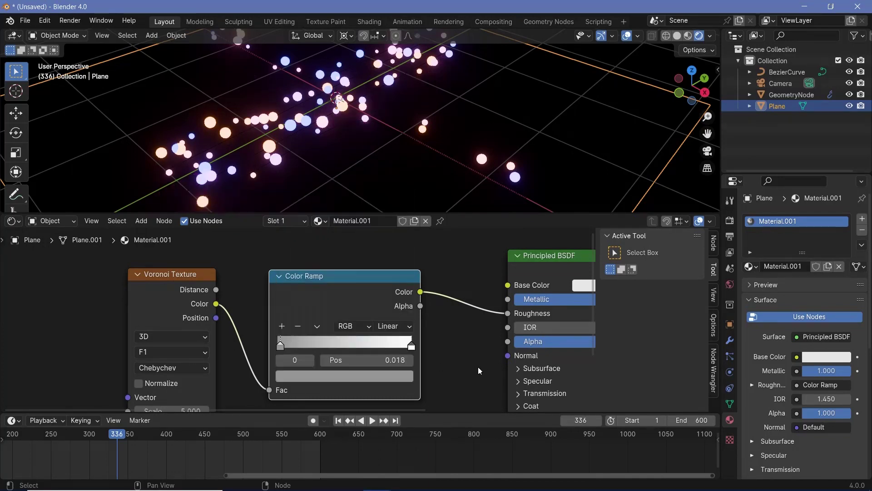
left_click(412, 347)
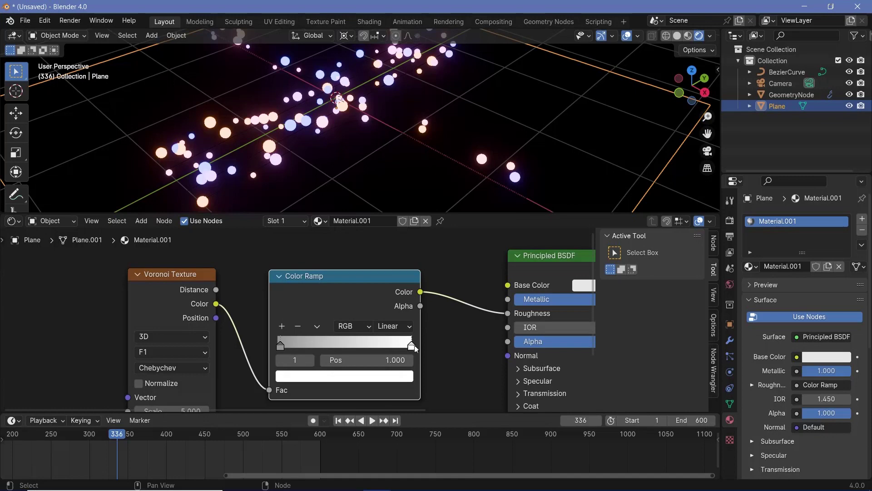
left_click(378, 377)
left_click(352, 344)
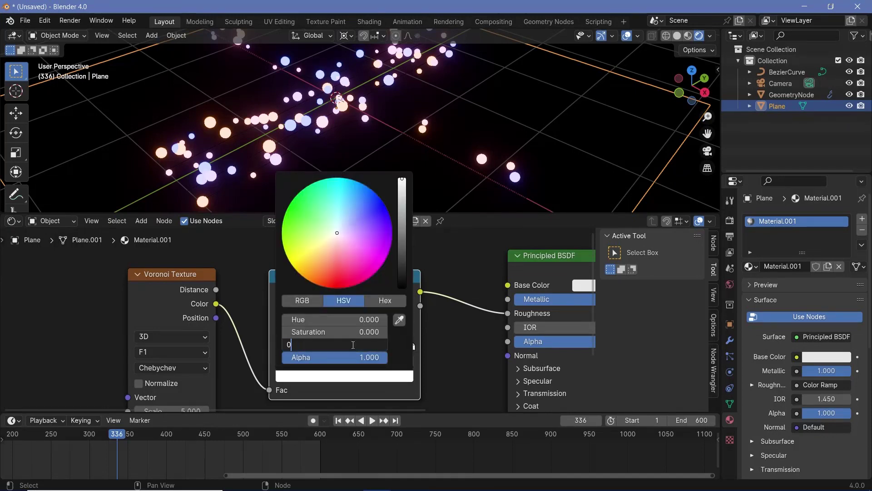
type("0.6")
key("Return")
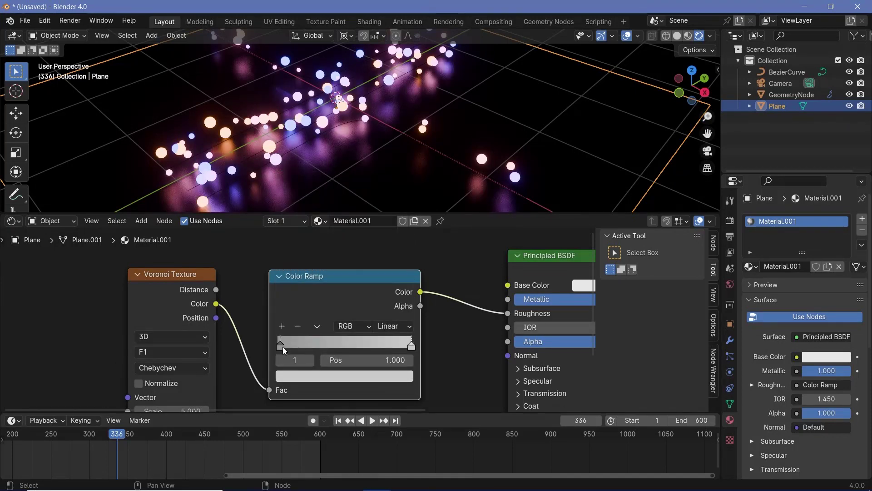
Raise the Voronoi Scale to 156.3, inspect the floor reflections, and select the camera.
middle_click_drag(178, 366, 225, 319)
left_click_drag(218, 363, 277, 364)
scroll(282, 149, "up", 2)
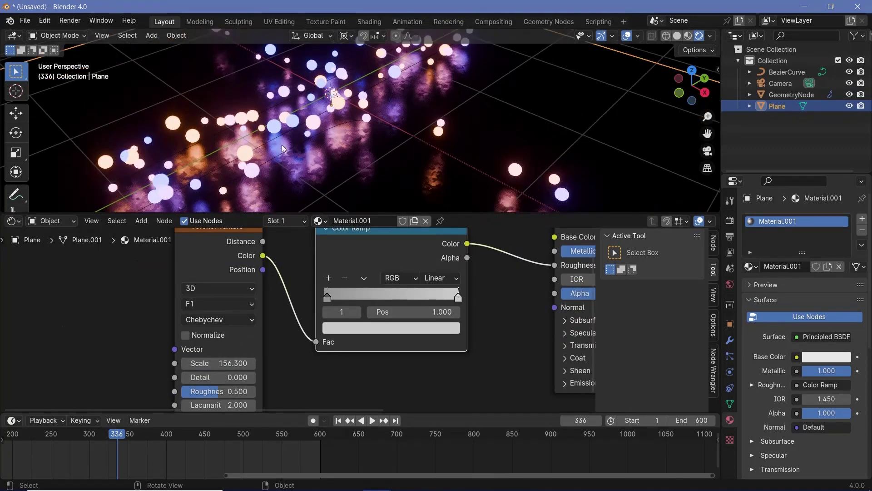
scroll(345, 147, "up", 1)
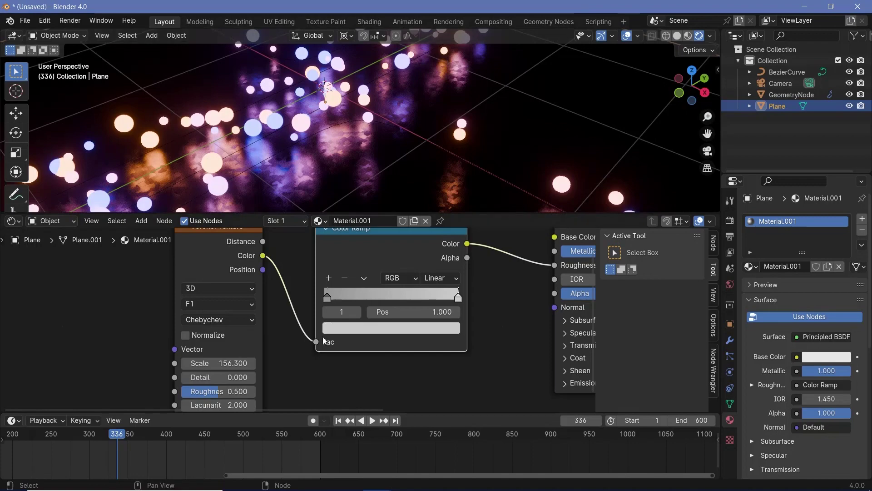
scroll(305, 342, "down", 1)
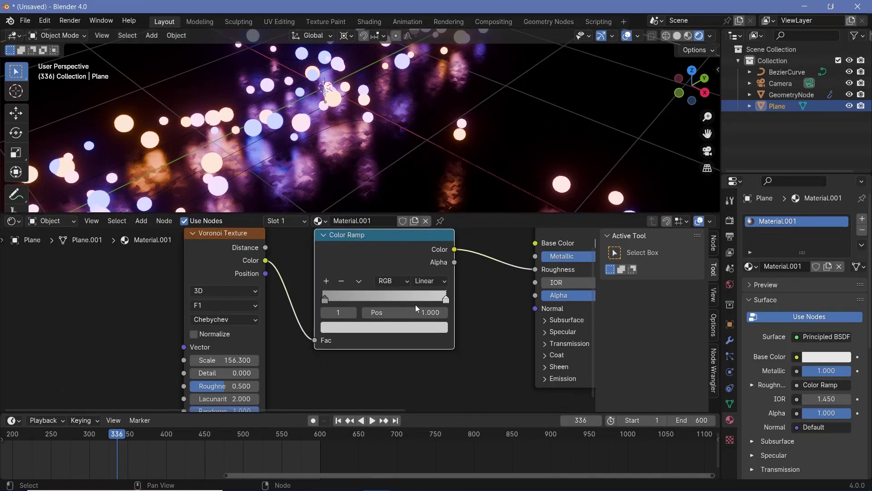
middle_click_drag(315, 147, 338, 162)
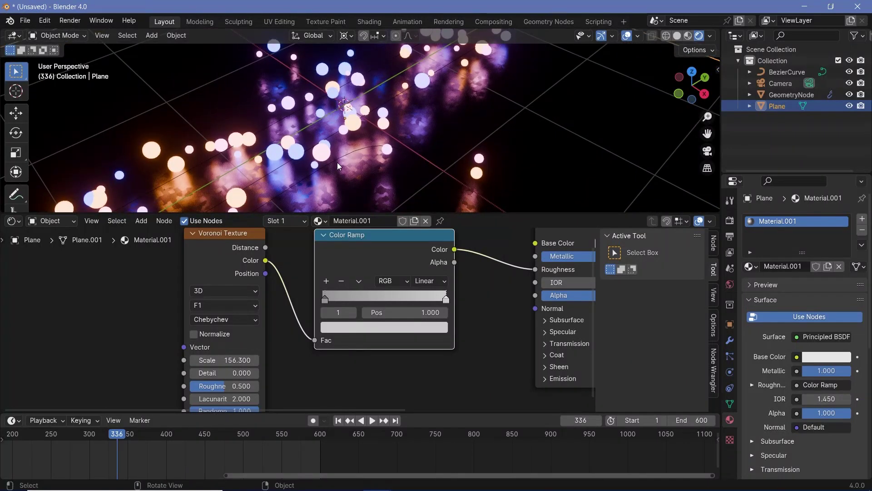
left_click(782, 84)
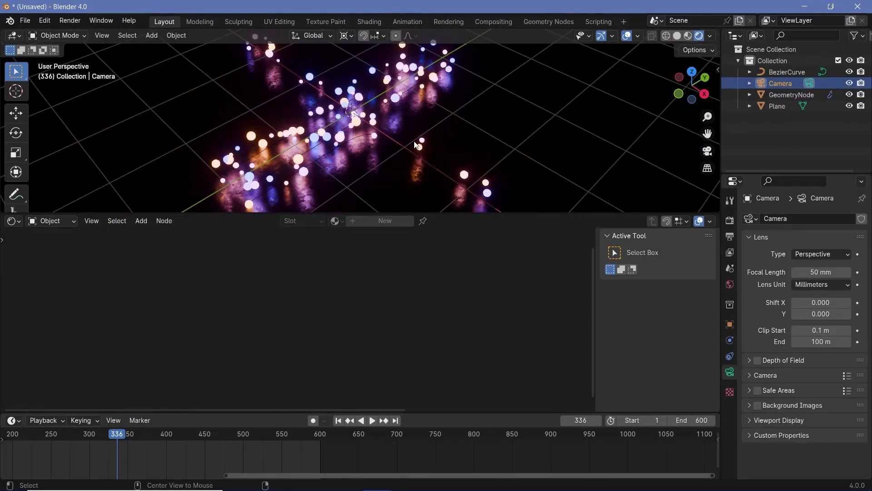
Reset the camera's location and rotation, tilt it 90° about X, and turn it around Z.
key("alt+g")
key("alt+r")
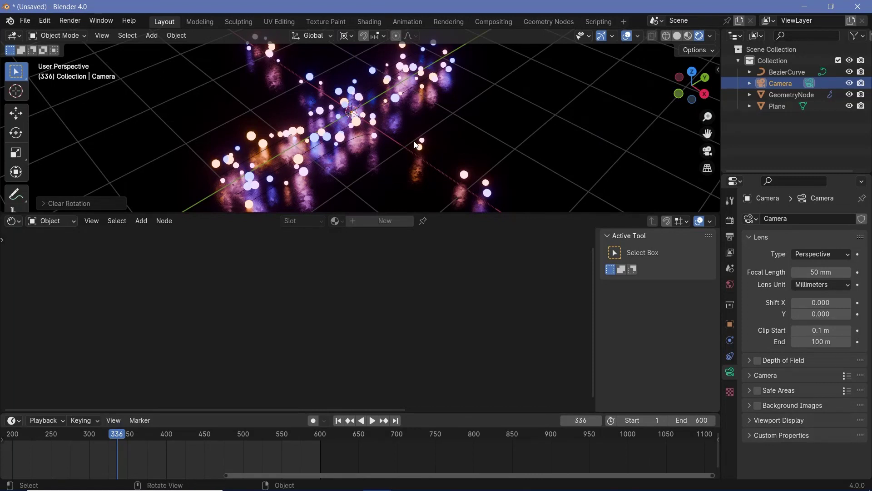
type("rx90")
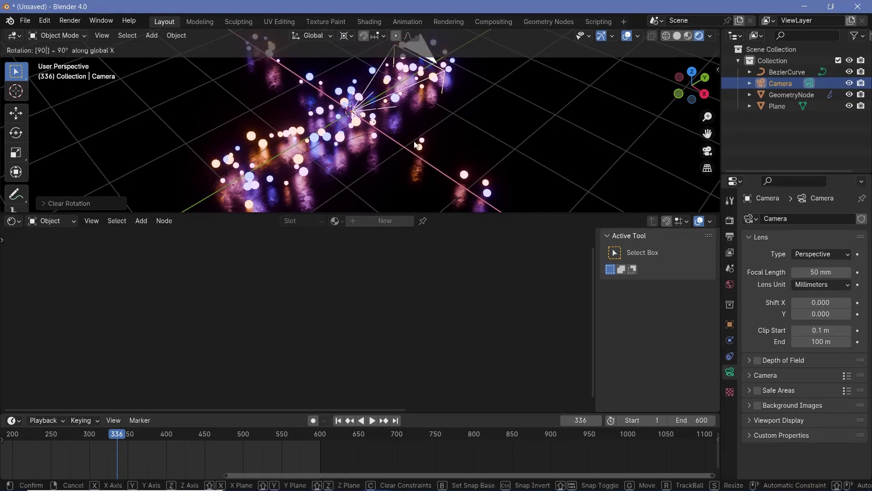
key("Return")
key("r")
key("z")
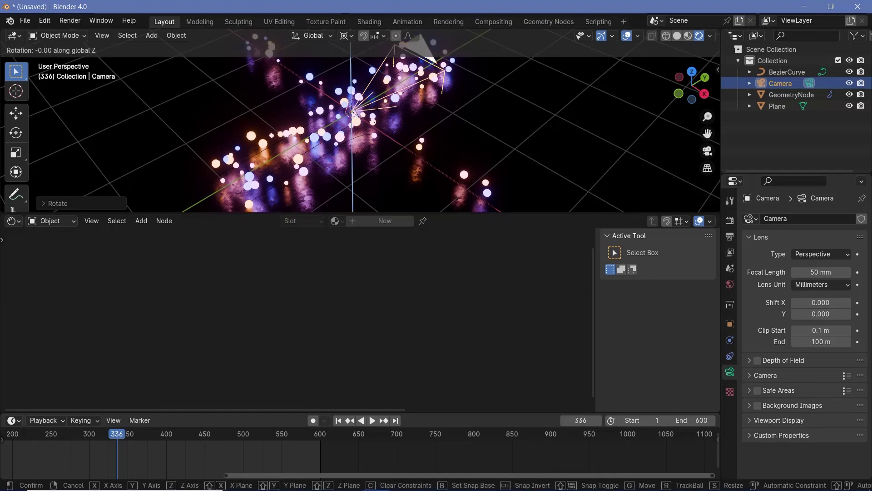
left_click(370, 131)
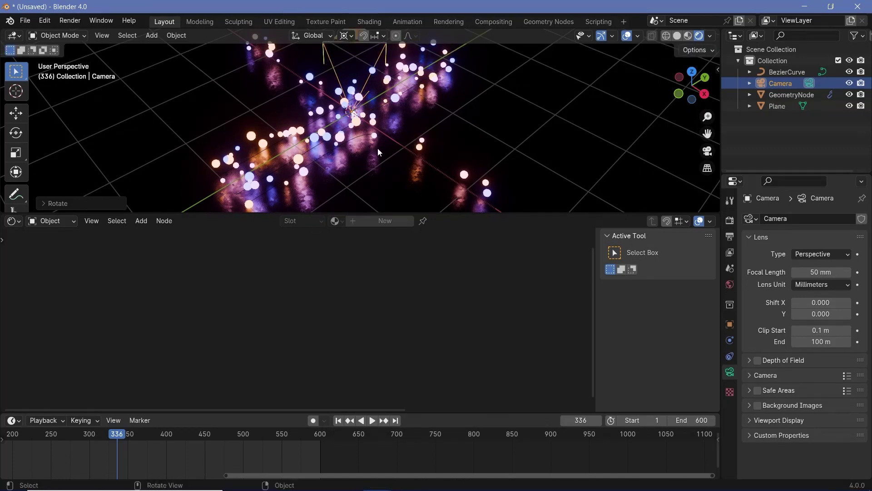
Look through the camera and dolly it along its local view axis.
key("KP_0")
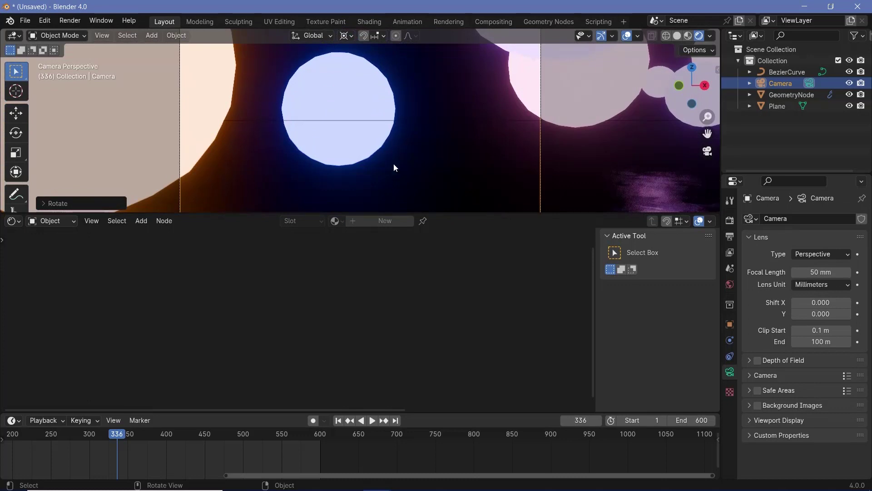
key("g")
key("z")
left_click(400, 146)
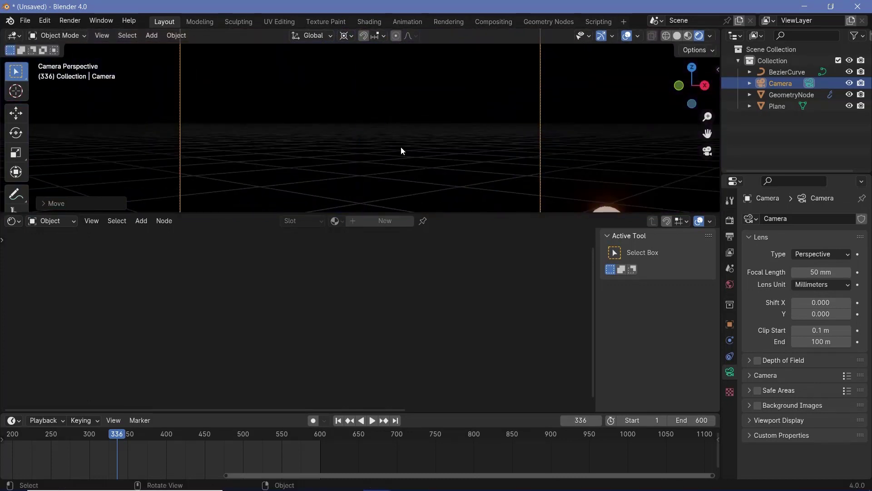
key("g")
key("z")
key("z")
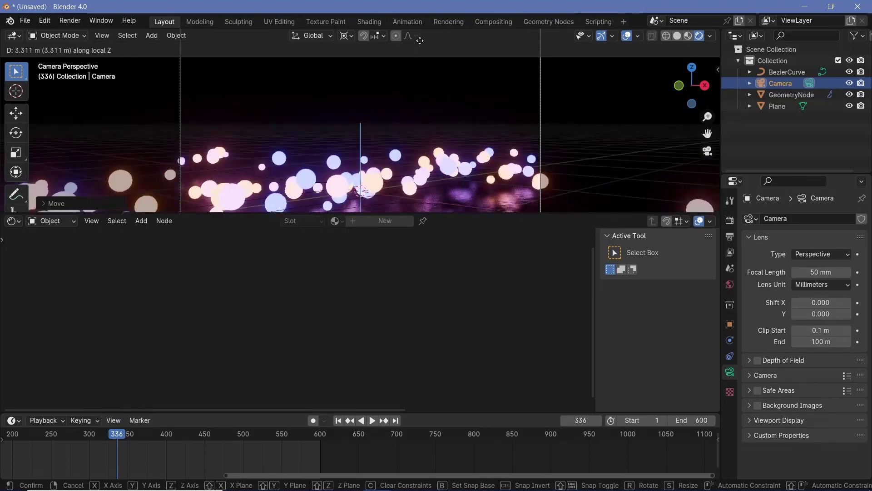
left_click(424, 116)
Tilt the camera on X, shift it, and turn it around global Z to frame the spheres.
key("r")
key("x")
key("x")
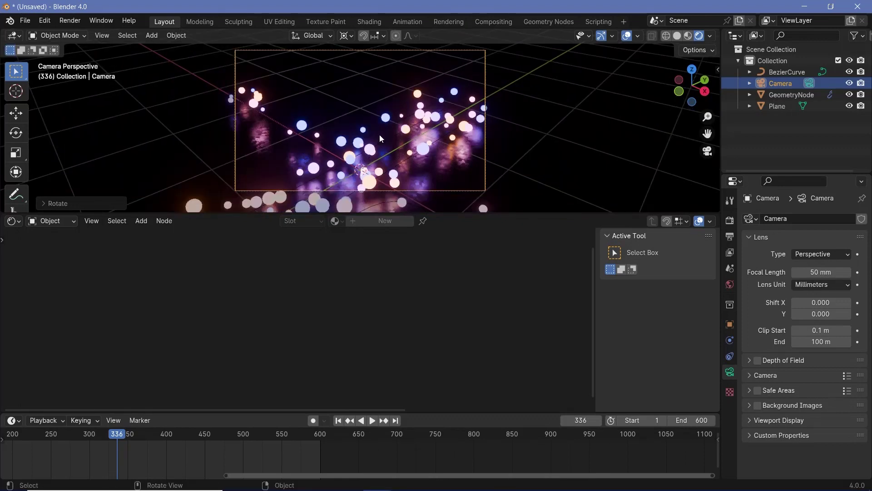
key("g")
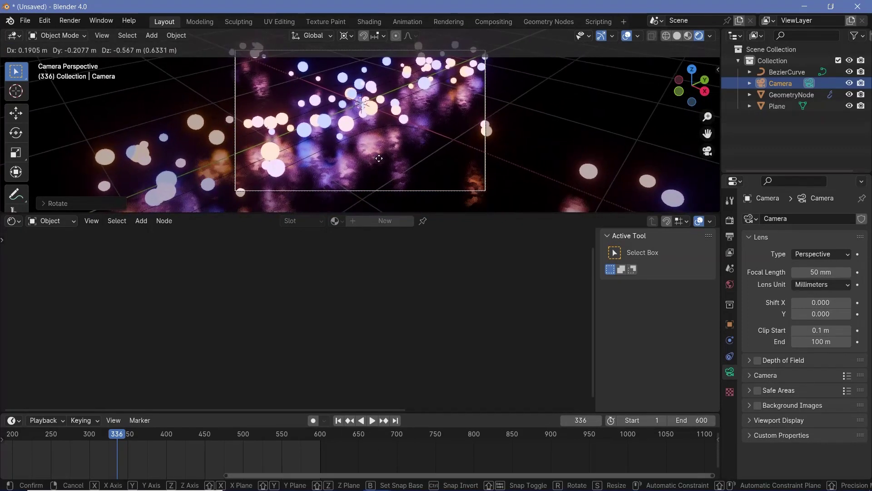
left_click(383, 159)
key("r")
key("z")
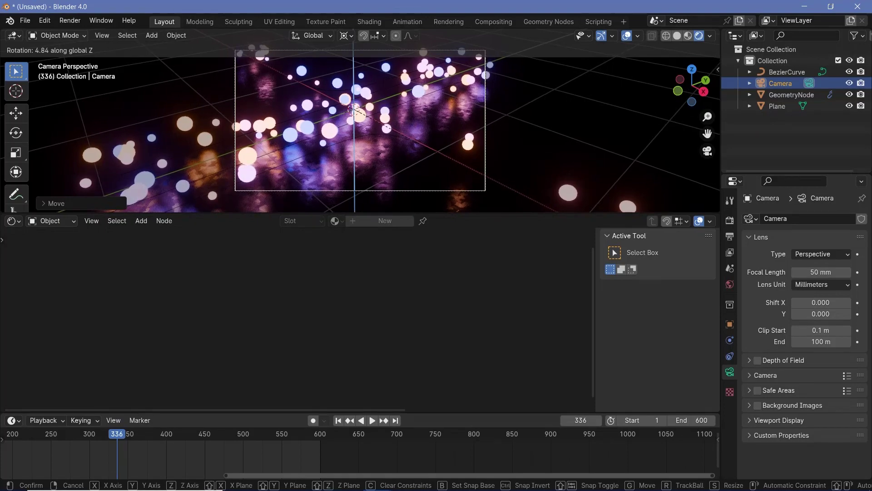
left_click(443, 155)
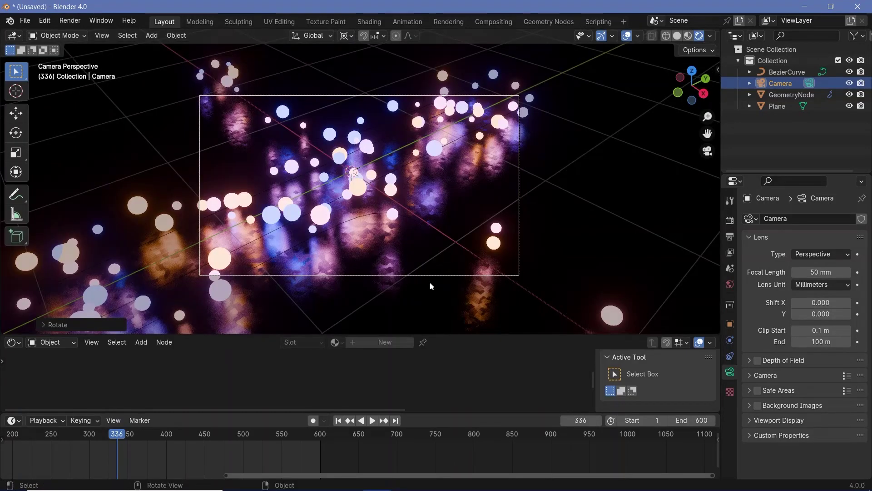
Play the animation on to frame 550.
scroll(386, 159, "up", 1)
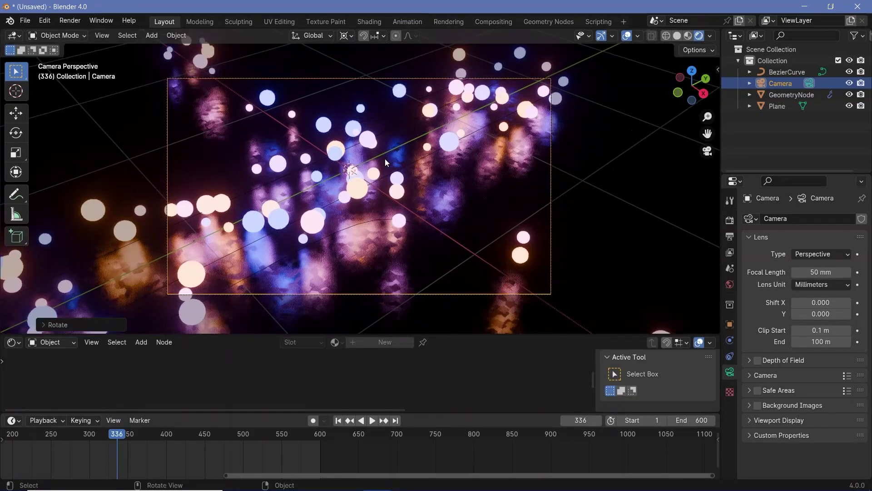
key("space")
key("space")
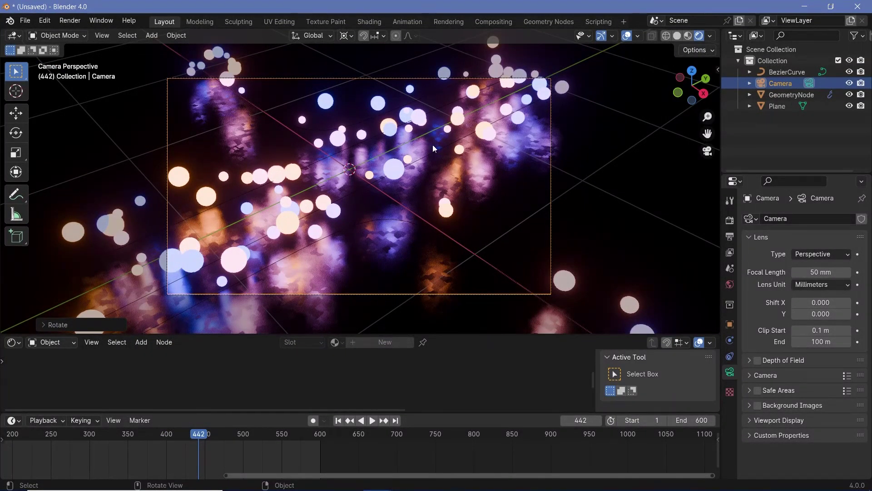
key("space")
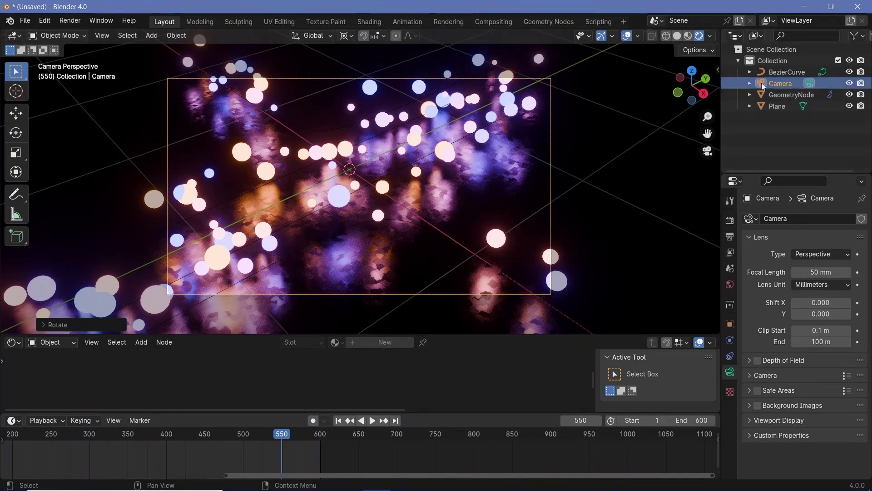
Enable the camera's Passepartout at 1.000 to black out everything outside the frame.
left_click(779, 419)
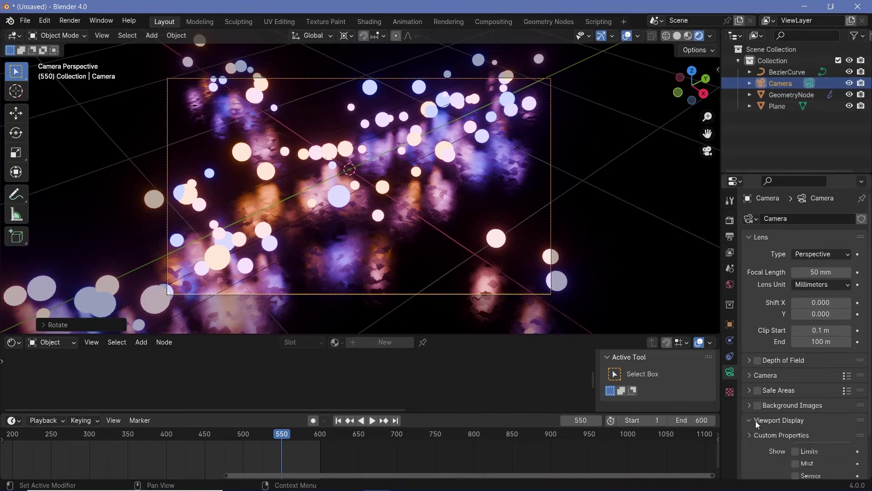
scroll(799, 409, "down", 3)
left_click(795, 438)
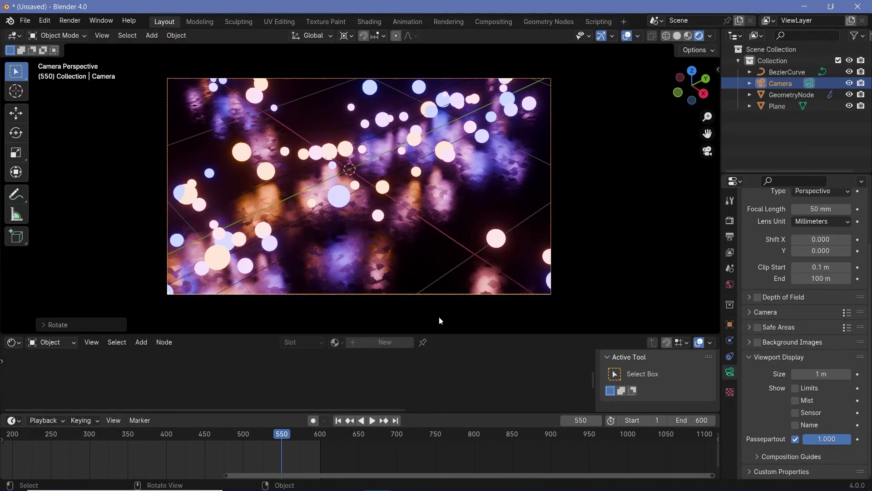
Enable depth of field with F-Stop 0.1 and 3.2 m focus, then disable it and orbit out.
left_click(756, 298)
left_click(749, 298)
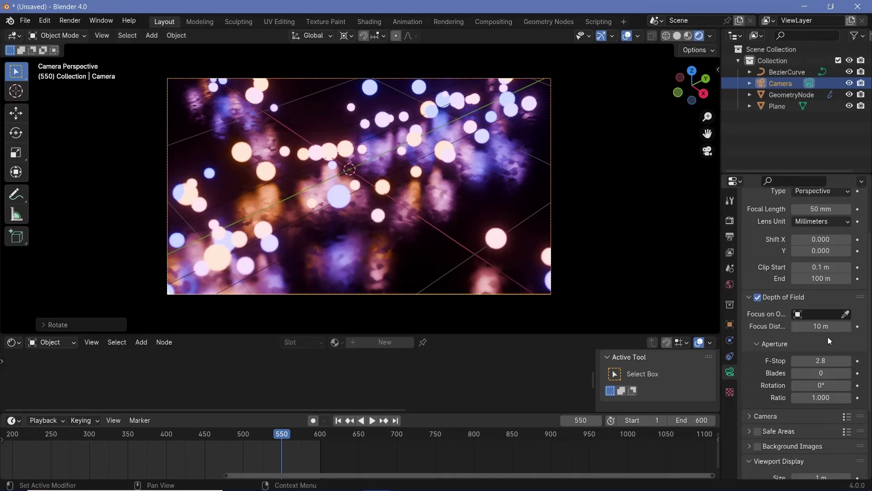
left_click_drag(822, 361, 807, 361)
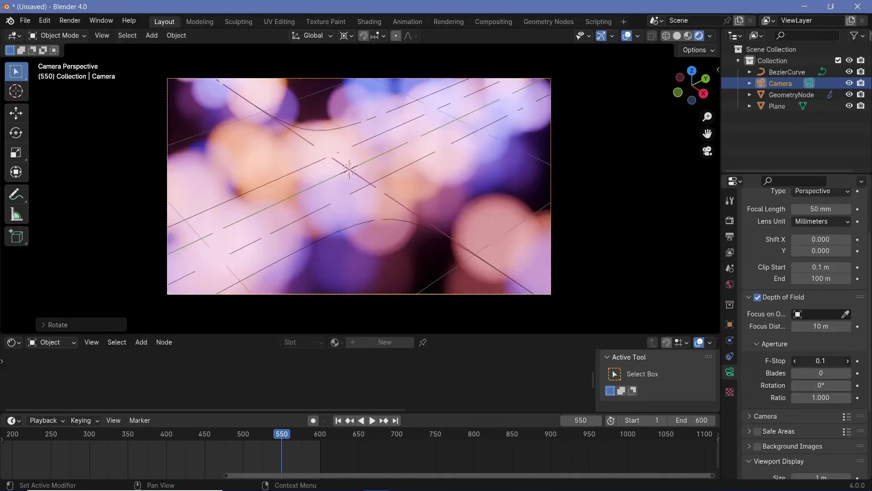
left_click_drag(820, 326, 794, 326)
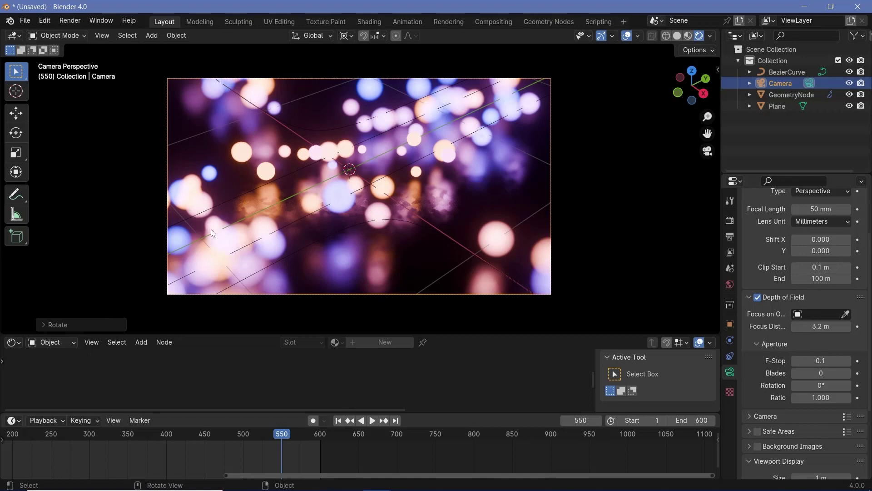
left_click(757, 298)
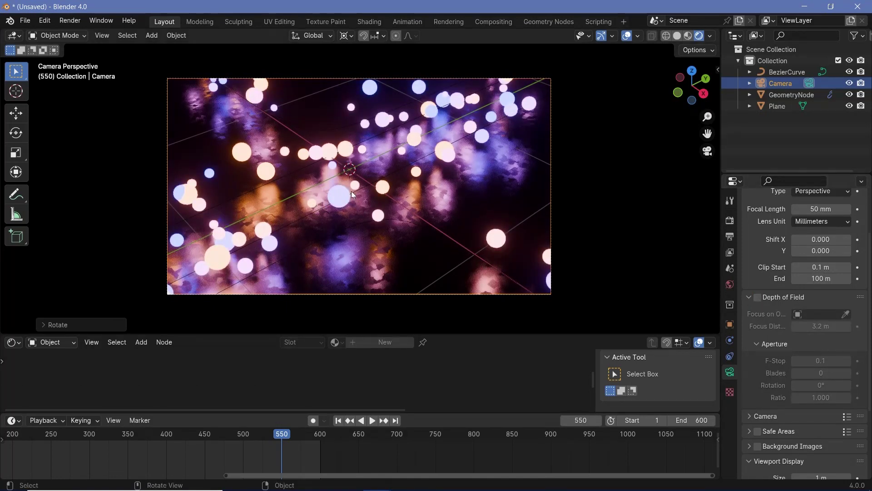
middle_click_drag(352, 193, 576, 81)
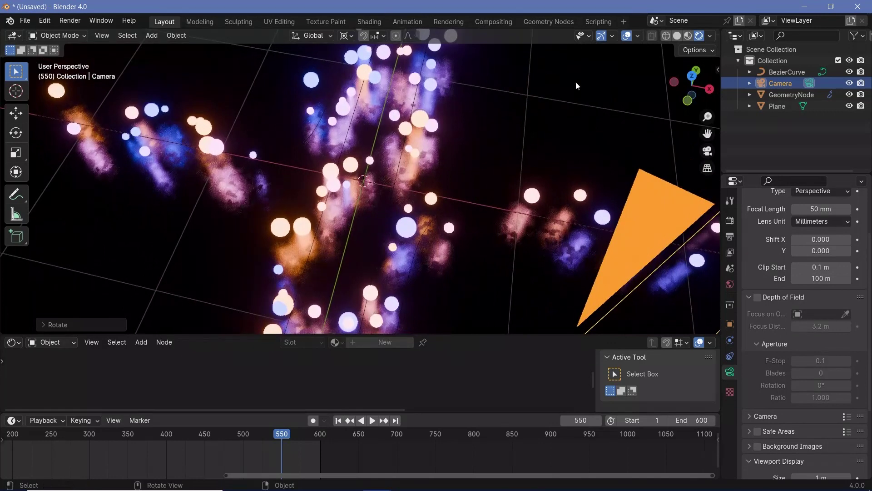
Put the BezierCurve in Edit Mode and shift its selected points along X from top view.
left_click(793, 71)
key("ctrl+Tab")
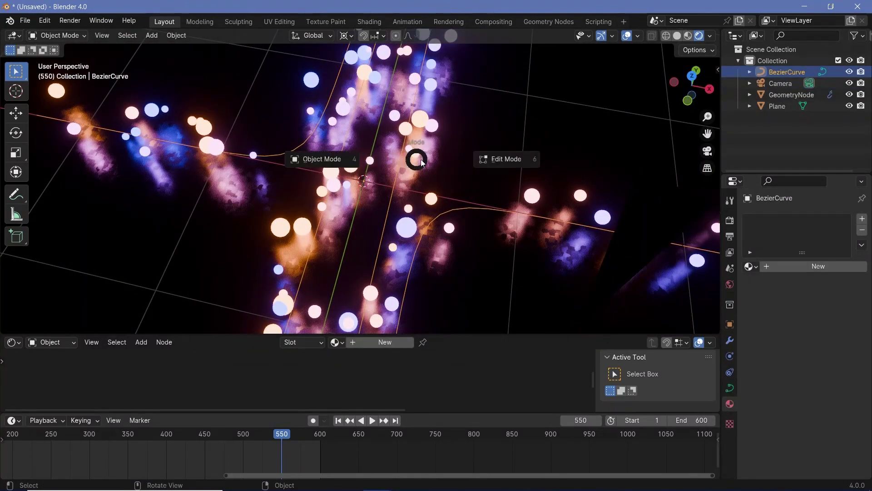
left_click(484, 163)
key("KP_7")
scroll(392, 132, "down", 3)
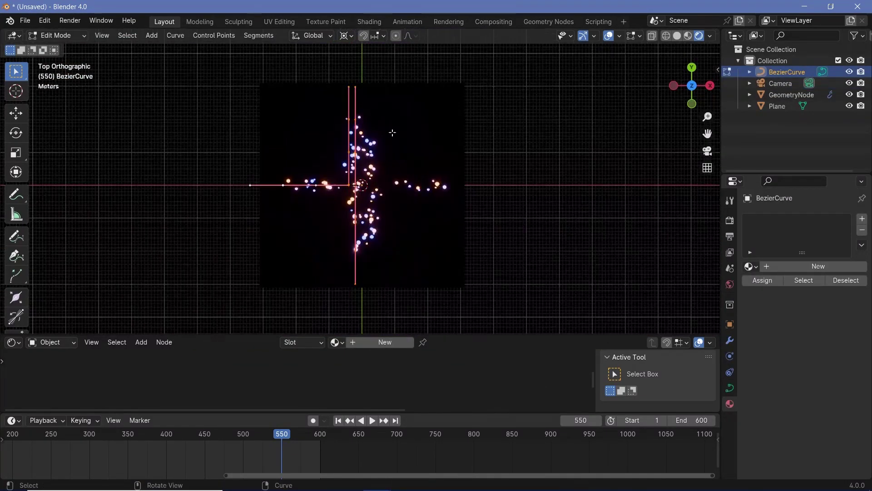
scroll(337, 194, "up", 3)
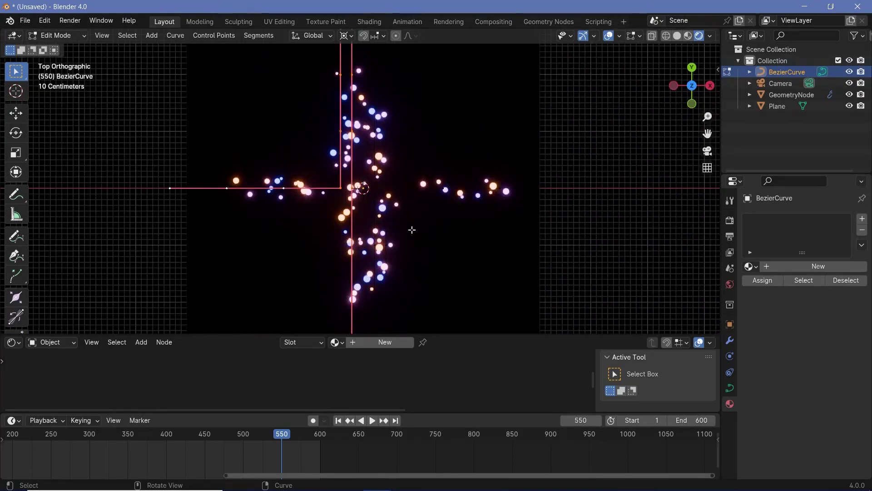
key("g")
key("x")
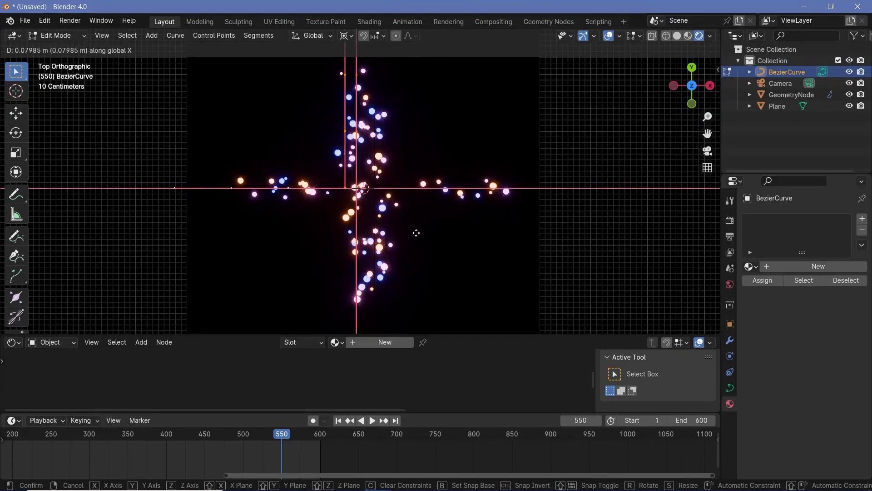
left_click(416, 232)
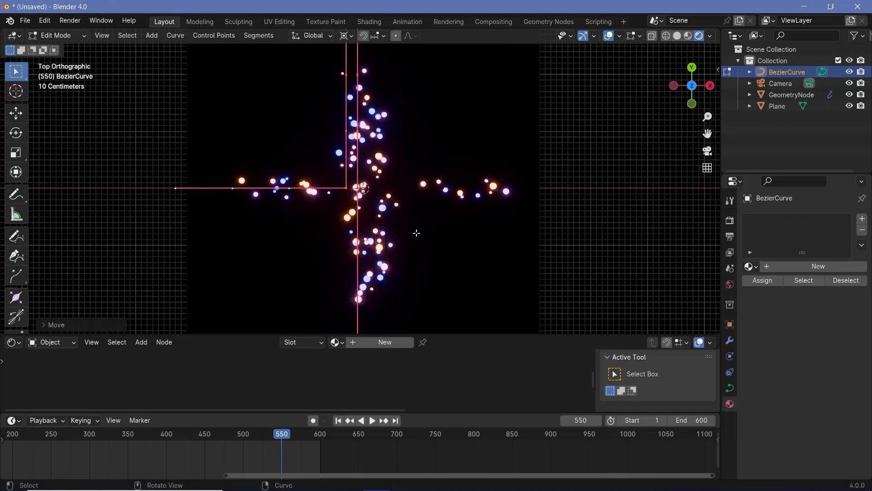
scroll(415, 233, "down", 1)
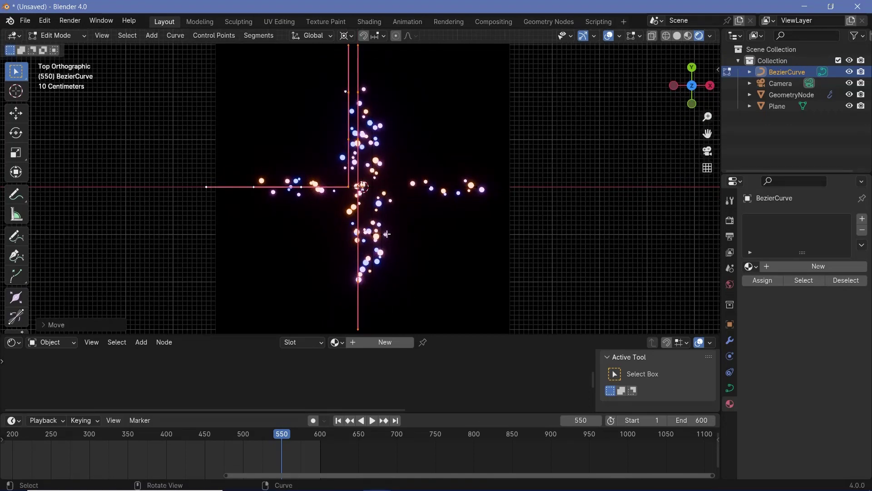
Add the vertical spline and move both splines 0.1 m along negative X, back in camera view.
key("h")
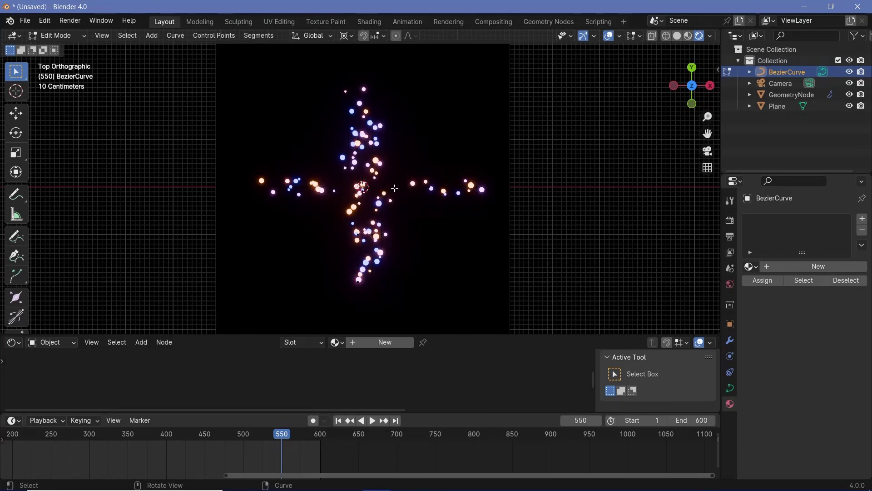
key("alt+h")
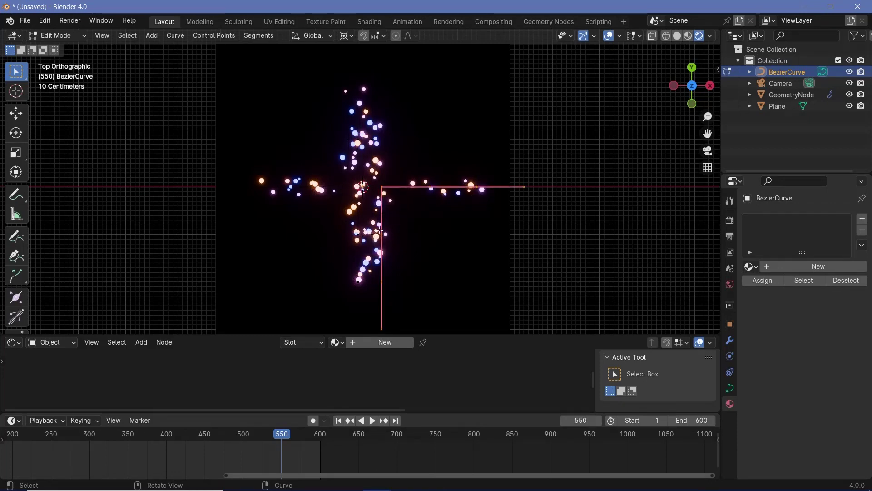
key("l")
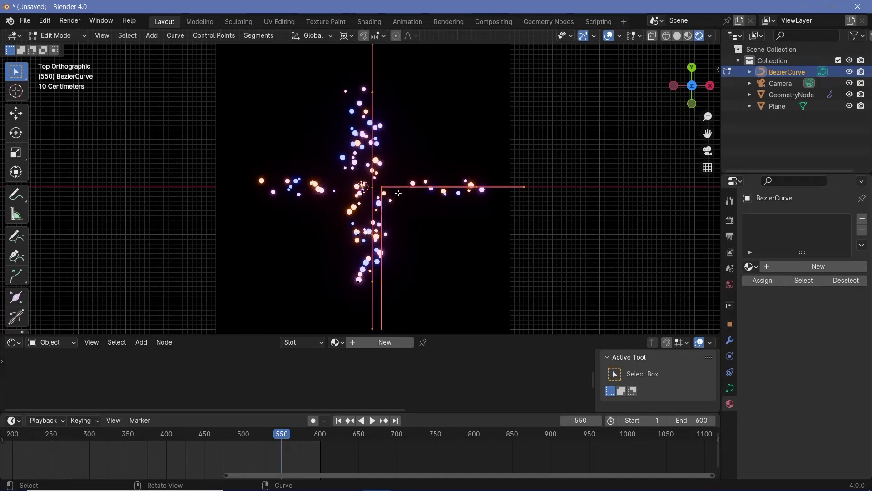
type("g")
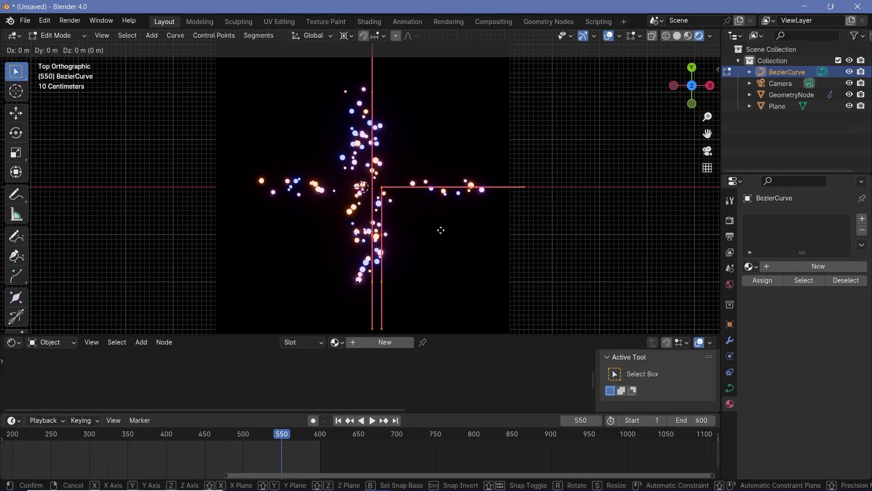
type("x-.1")
key("Return")
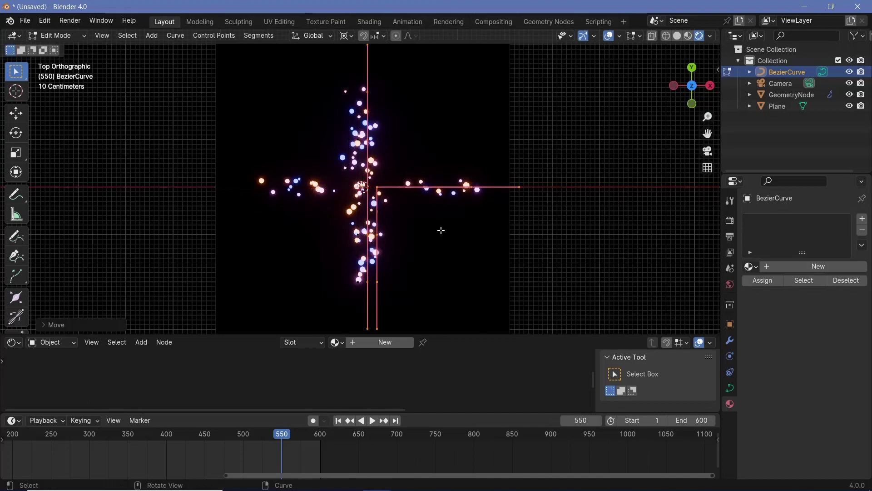
key("KP_0")
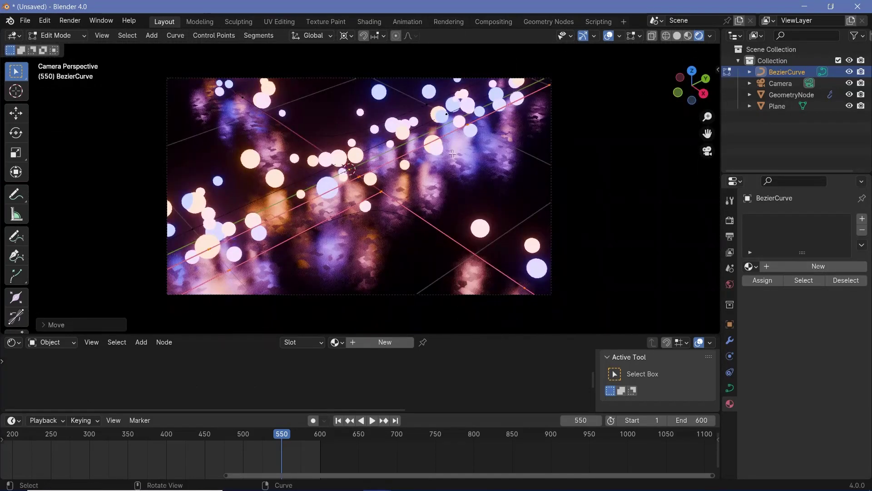
key("ctrl+Tab")
Return to Object Mode, hide viewport overlays, and preview the animation, stopping at frame 435.
left_click(309, 205)
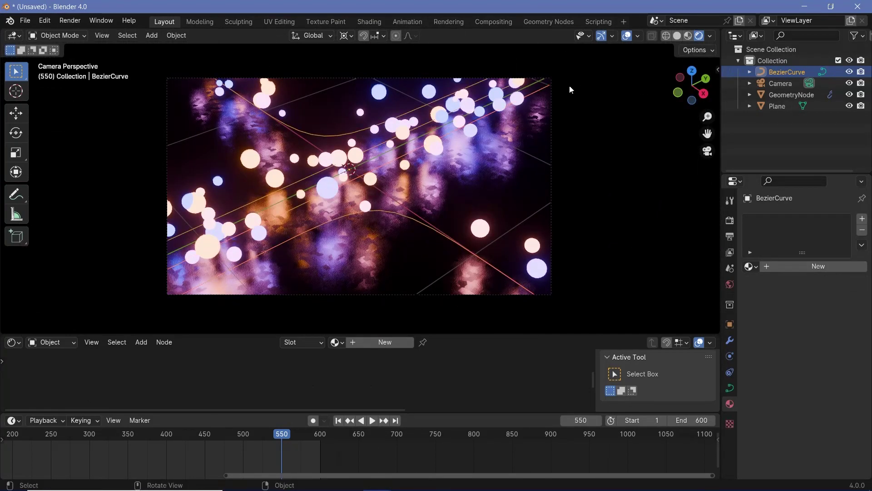
left_click(627, 36)
key("space")
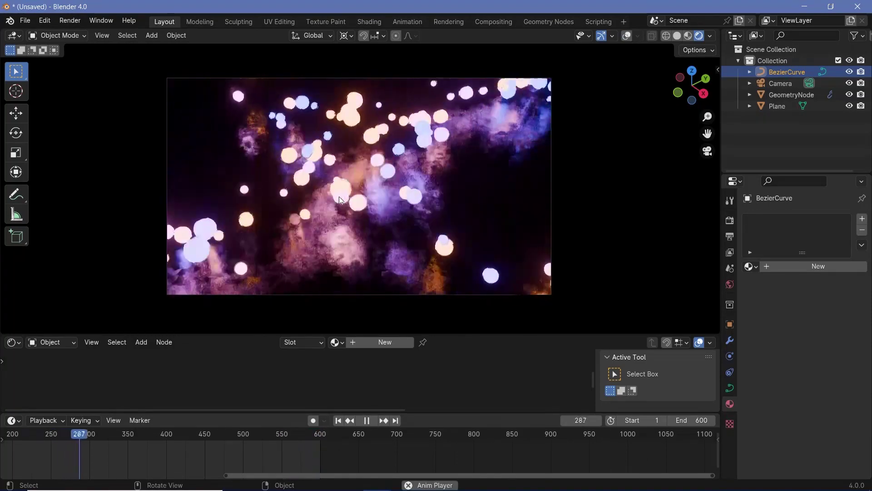
key("space")
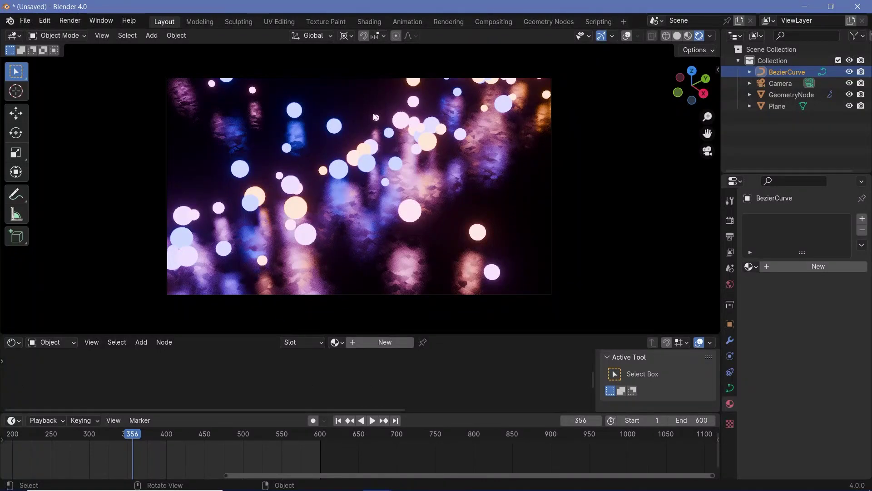
key("space")
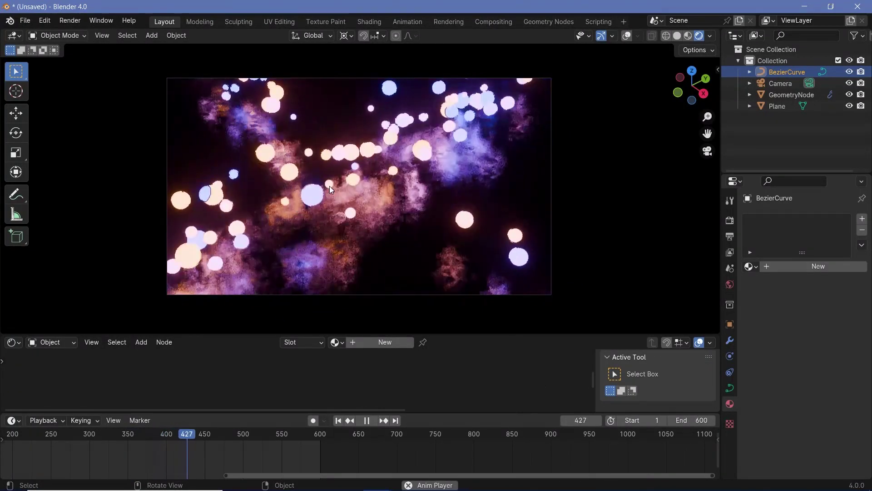
key("space")
Select the GeometryNode object to show its sphere material.
left_click(782, 95)
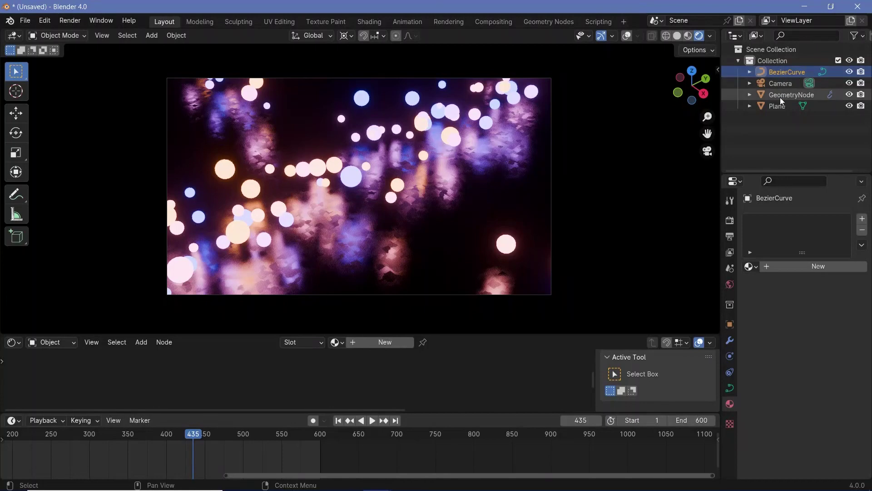
scroll(392, 198, "down", 3)
scroll(392, 197, "up", 2)
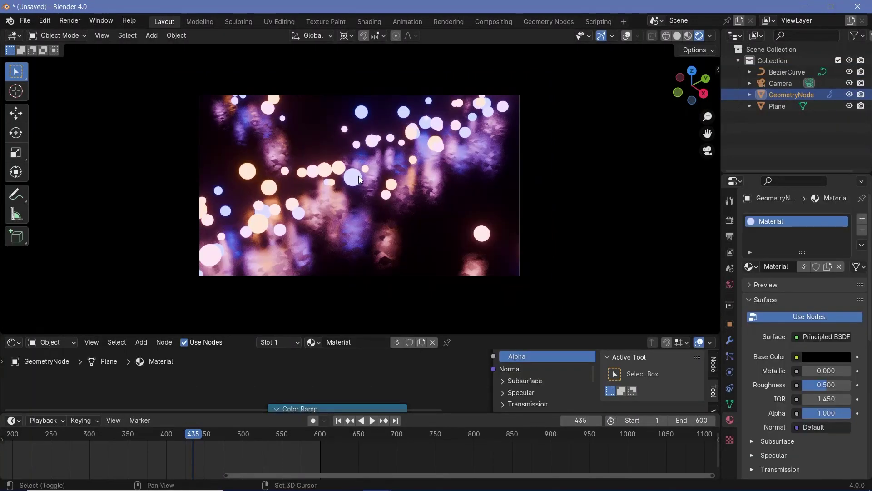
Duplicate the GeometryNode object and give the copy its own node group in the Geometry Node Editor.
key("shift+d")
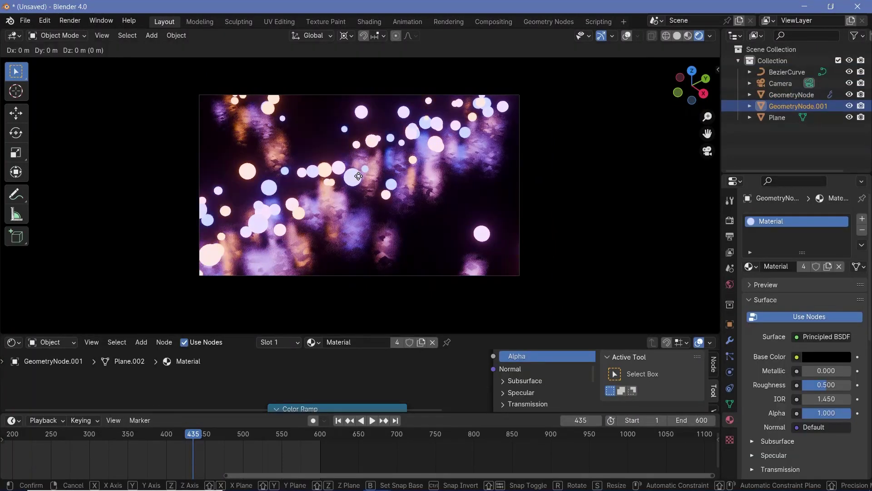
right_click(358, 176)
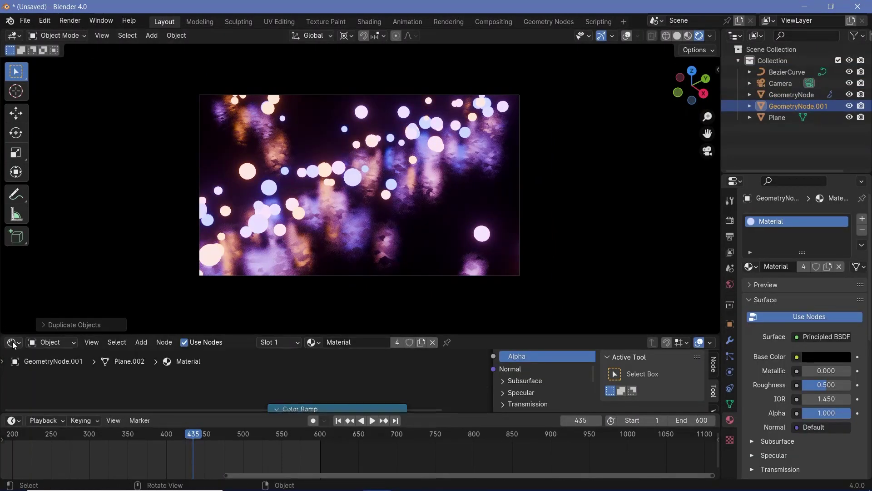
left_click(12, 342)
left_click(47, 434)
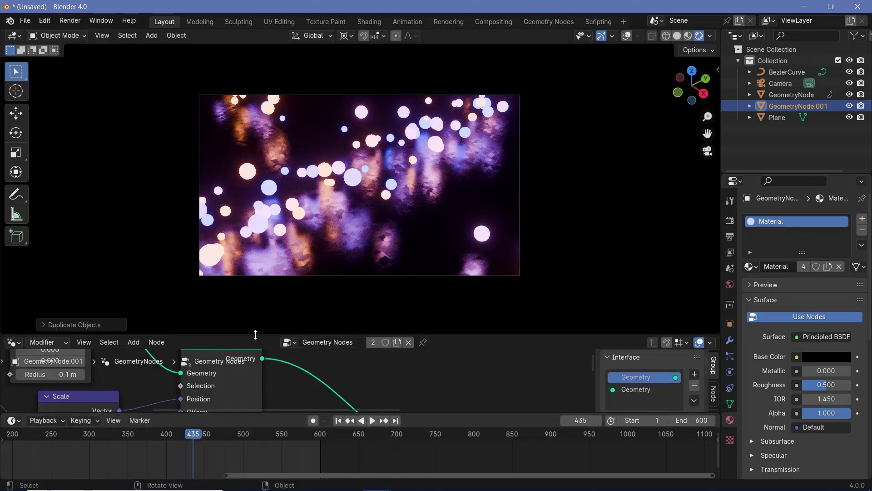
left_click_drag(263, 335, 372, 296)
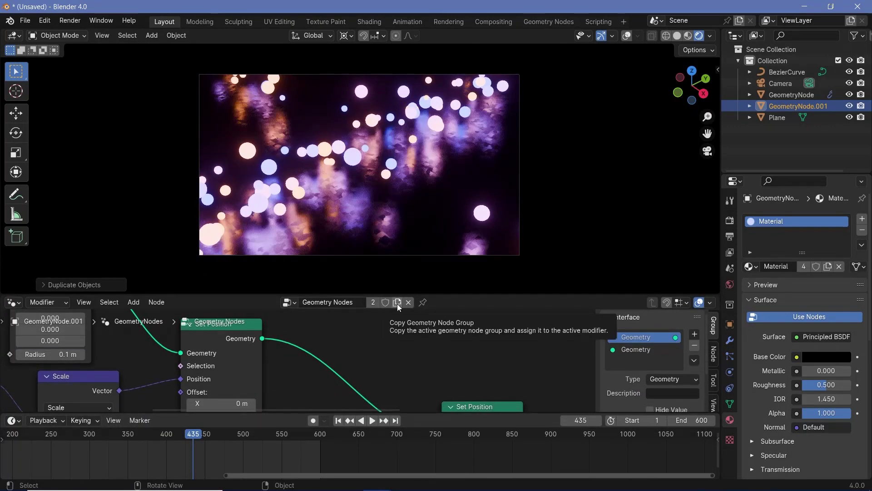
left_click(397, 302)
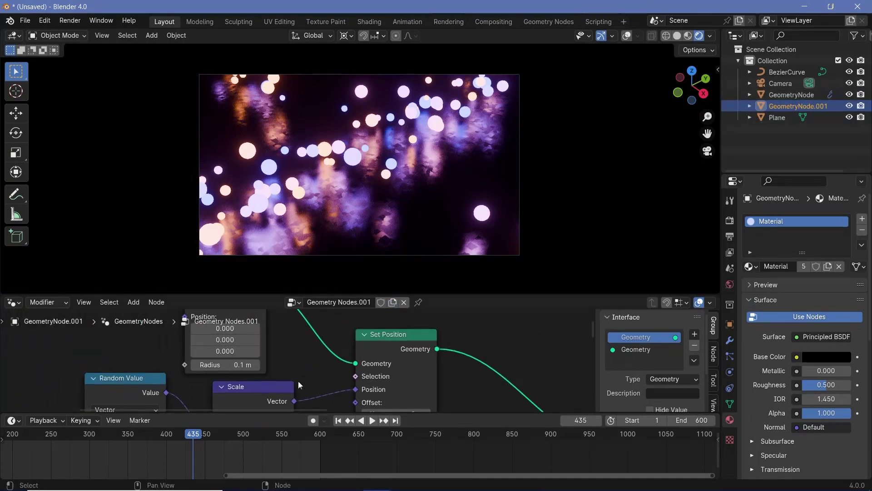
Set the Points count to 25 and change the random offset seed.
scroll(298, 383, "down", 4)
middle_click_drag(243, 328, 376, 354)
scroll(376, 354, "up", 5)
left_click(379, 345)
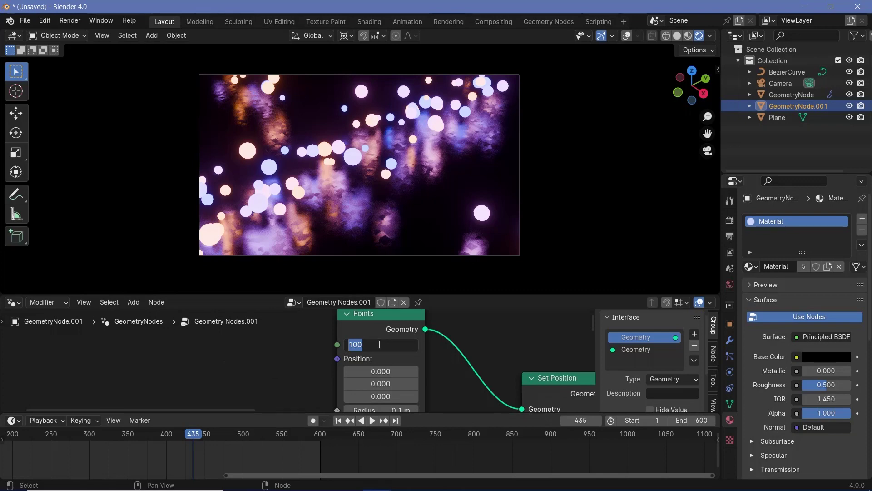
type("25")
key("Return")
scroll(372, 364, "down", 2)
middle_click_drag(372, 366, 429, 273)
middle_click_drag(414, 376, 451, 302)
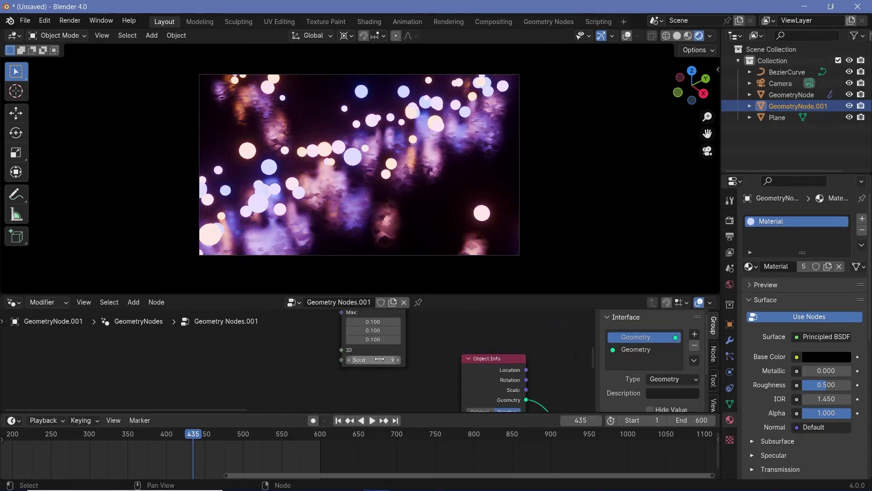
left_click(393, 359)
Raise the Scale to 8.41 to spread the points wider and play to check.
middle_click_drag(408, 386, 423, 289)
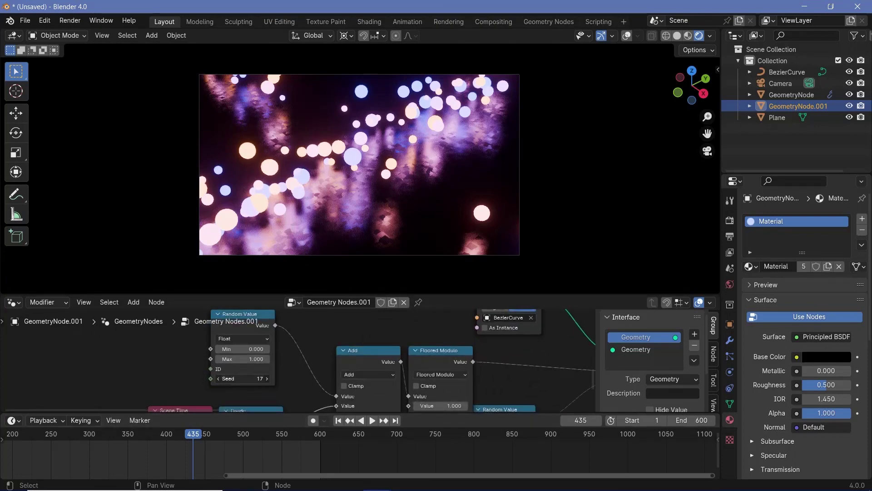
scroll(525, 395, "down", 5, "shift")
scroll(394, 380, "down", 3)
middle_click_drag(393, 380, 289, 349)
scroll(346, 369, "up", 3)
middle_click_drag(346, 369, 322, 397)
scroll(299, 361, "up", 1)
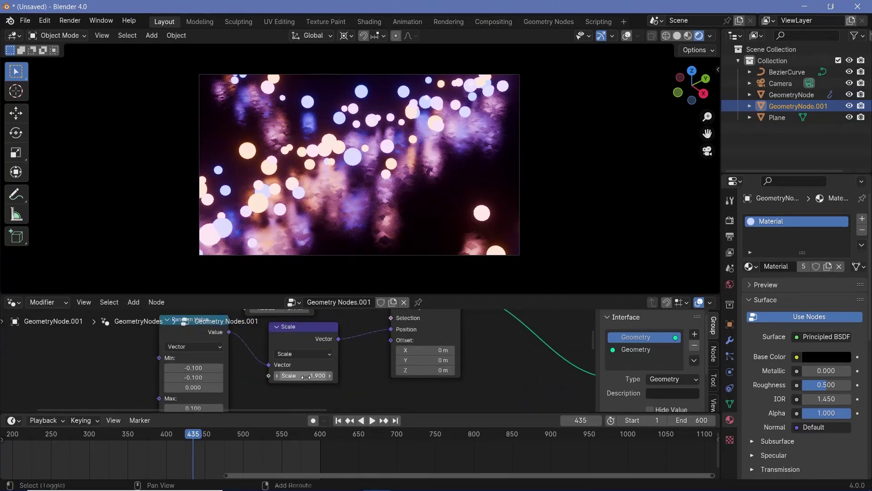
mouse_move(306, 376)
left_mouse_down("shift")
mouse_move(322, 374)
mouse_move(306, 378)
left_mouse_up("shift")
key("space")
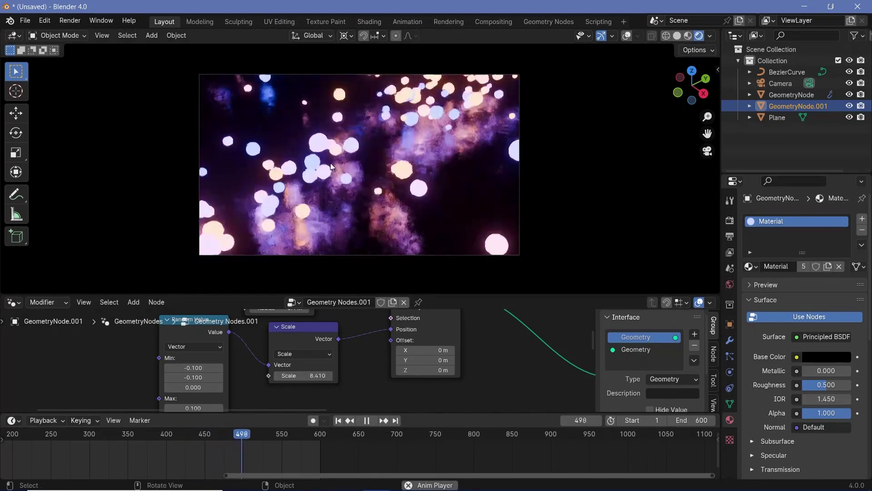
scroll(505, 366, "down", 2)
key("space")
Set the Ico Sphere radius to 0.03 m and preview the animation up to frame 223.
middle_click_drag(506, 366, 133, 250)
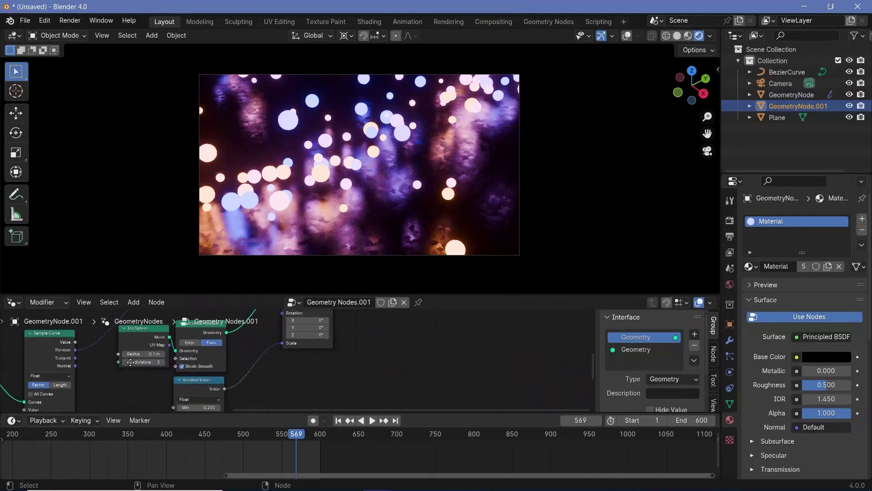
middle_click_drag(223, 387, 282, 363)
scroll(282, 363, "up", 4)
middle_click_drag(272, 404, 318, 378)
scroll(318, 377, "up", 3)
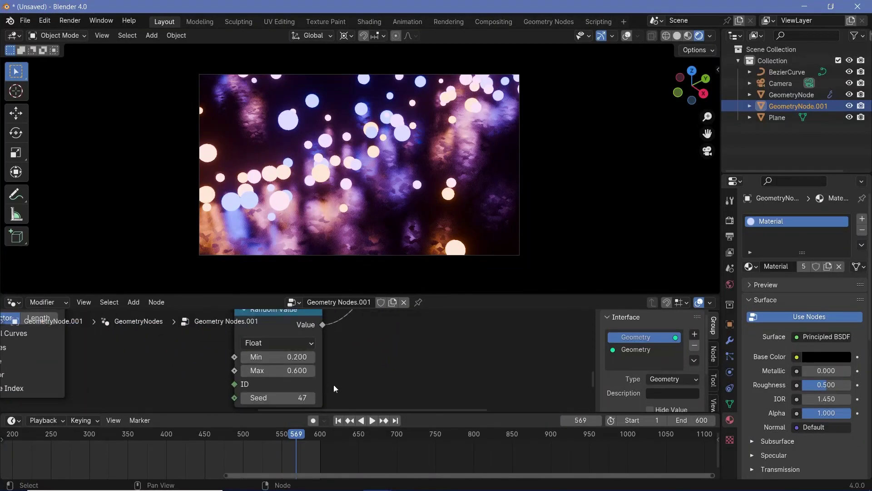
middle_click_drag(348, 314, 380, 430)
mouse_move(223, 382)
left_mouse_down("shift")
mouse_move(203, 382)
mouse_move(250, 381)
mouse_move(225, 382)
left_mouse_up("shift")
key("space")
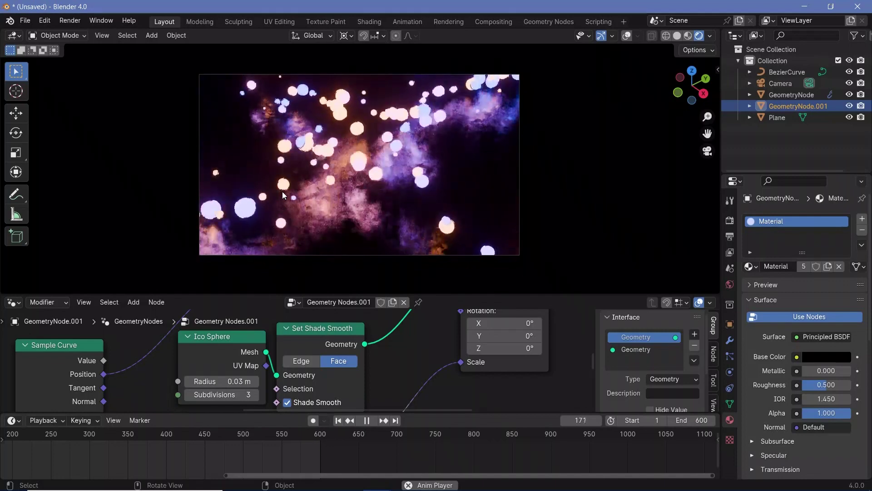
key("space")
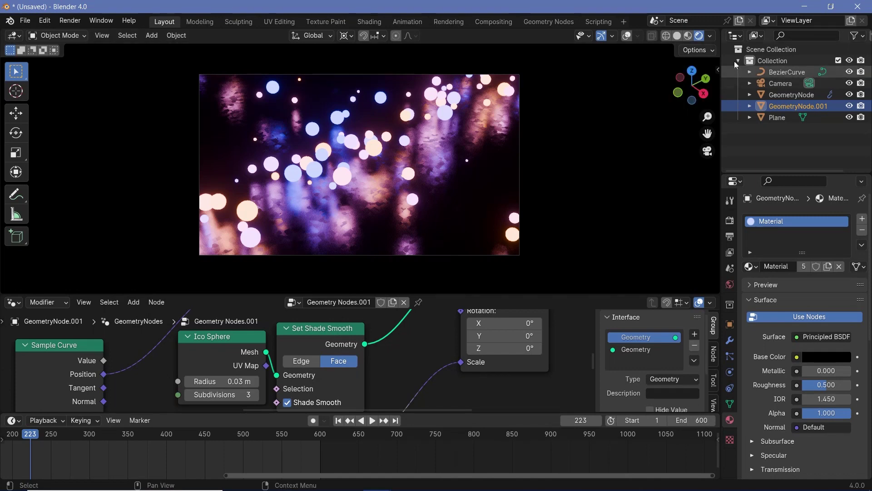
Set the viewport Compositor to Camera and enable Use Nodes in the Compositor editor.
left_click(711, 38)
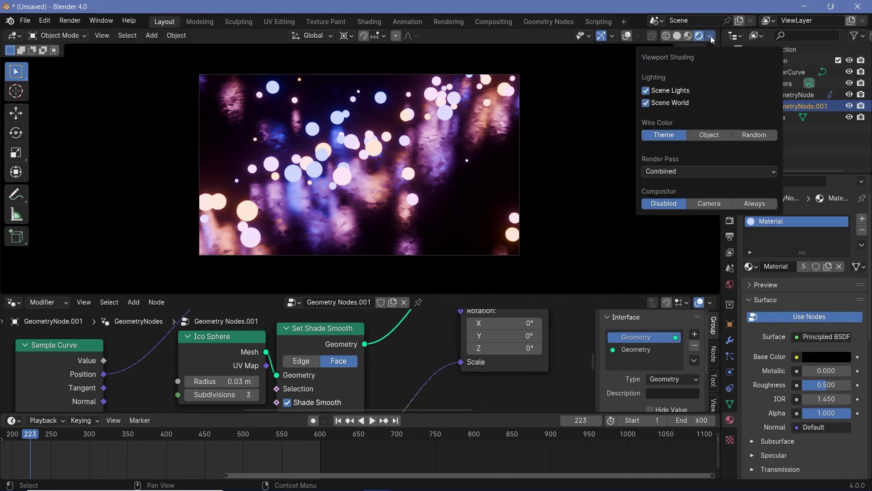
left_click(705, 204)
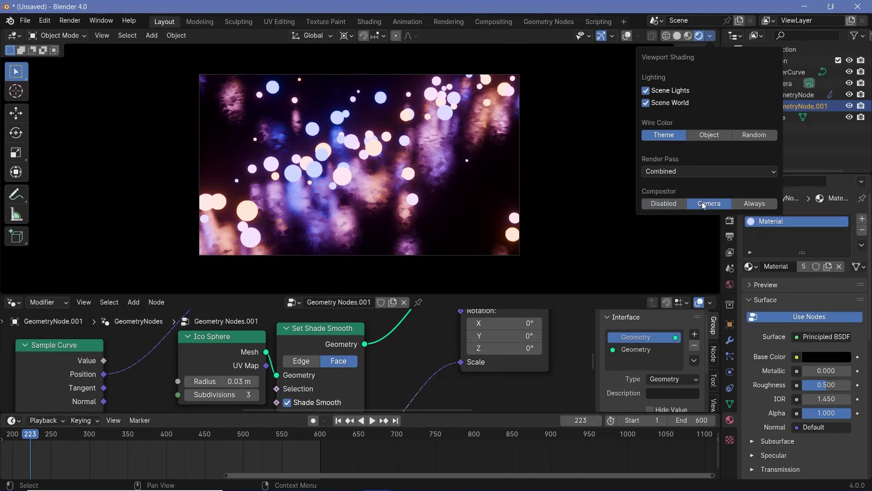
left_click(12, 302)
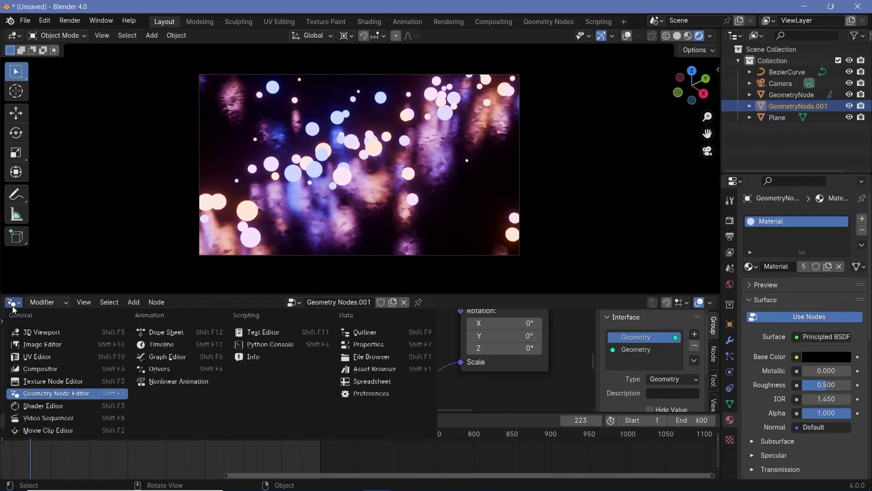
left_click(51, 369)
left_click(129, 303)
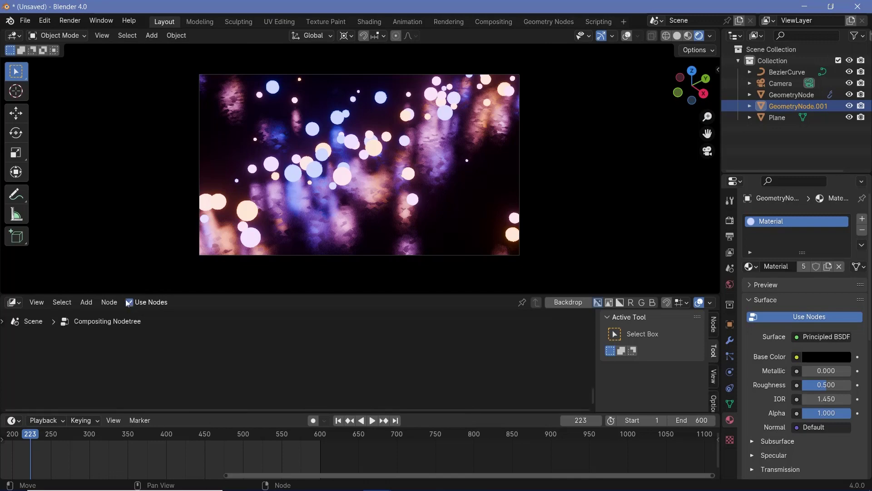
Enlarge the compositor area and move Render Layers far left and Composite to the right.
left_click_drag(321, 294, 341, 241)
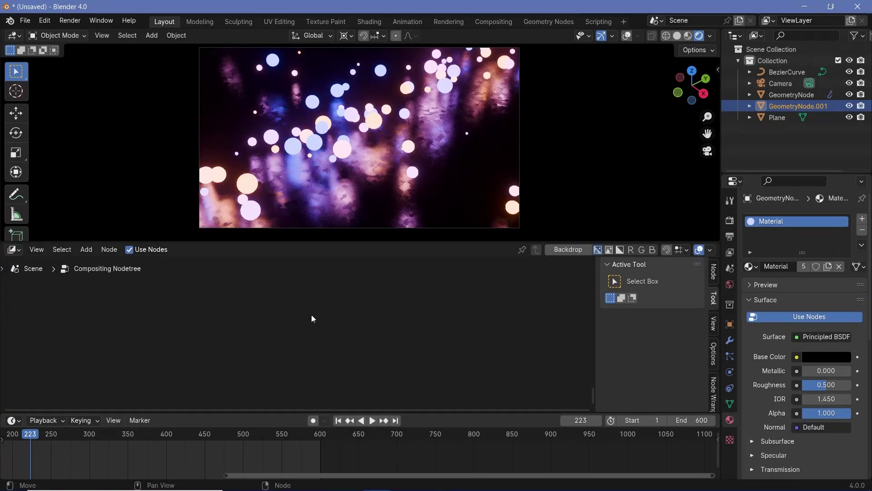
middle_click_drag(341, 341, 397, 364)
key("Home")
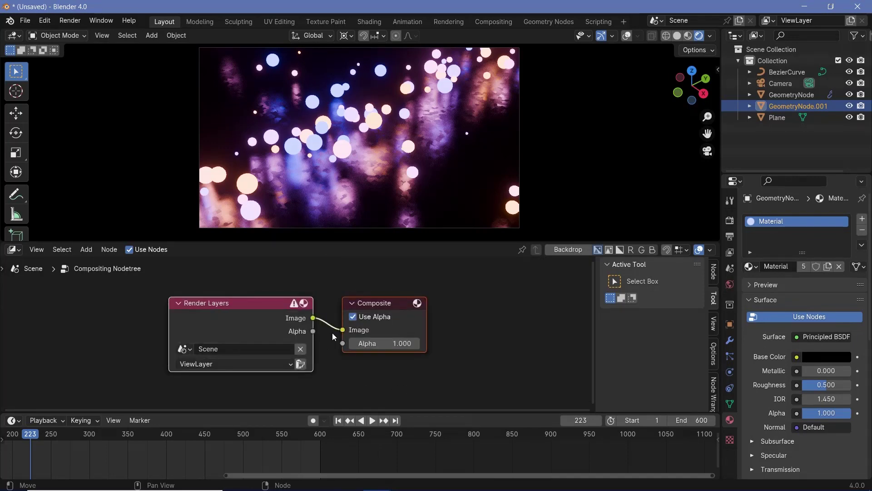
left_click_drag(255, 314, 95, 313)
key("Home")
left_click_drag(444, 300, 628, 302)
middle_click_drag(378, 317, 360, 301)
left_click_drag(131, 305, 120, 313)
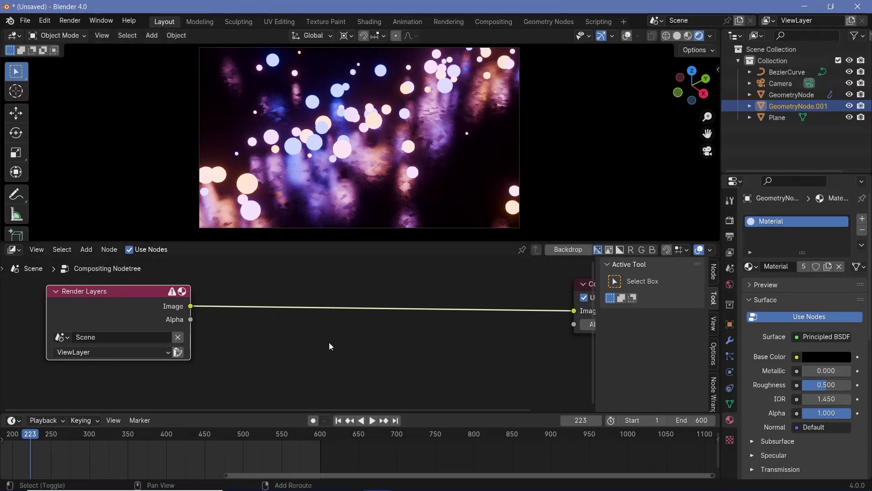
Add an Ellipse Mask feeding the Composite output and widen it to 0.853.
key("shift+a")
left_click(308, 321)
type("el")
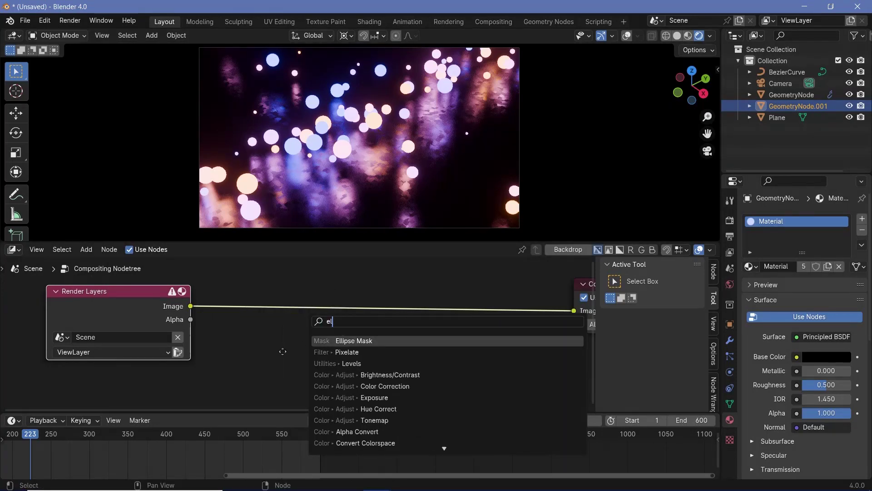
key("Return")
left_click_drag(546, 300, 542, 298)
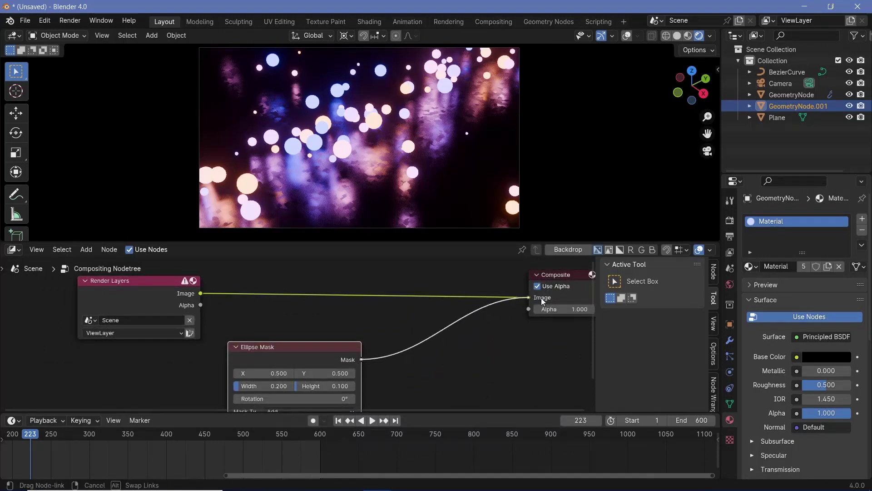
middle_click_drag(318, 366, 193, 338)
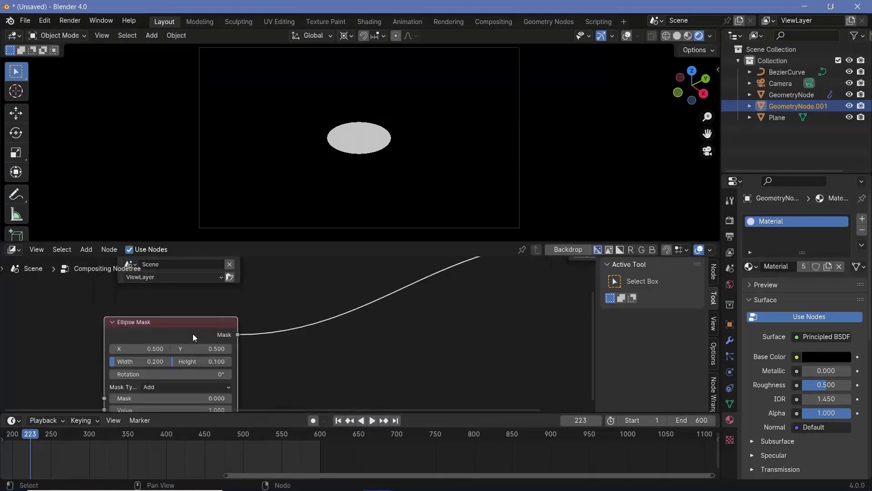
middle_click_drag(299, 351, 345, 311)
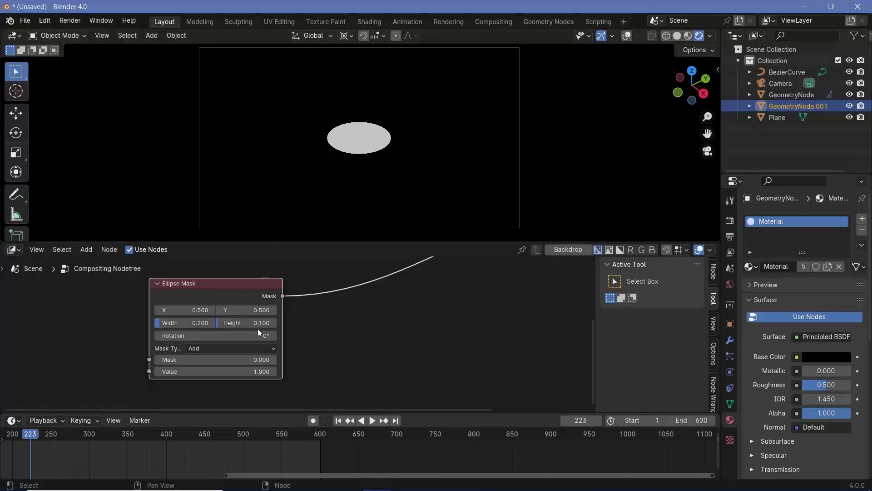
scroll(173, 317, "up", 2)
left_click_drag(148, 320, 264, 318)
scroll(359, 326, "down", 1)
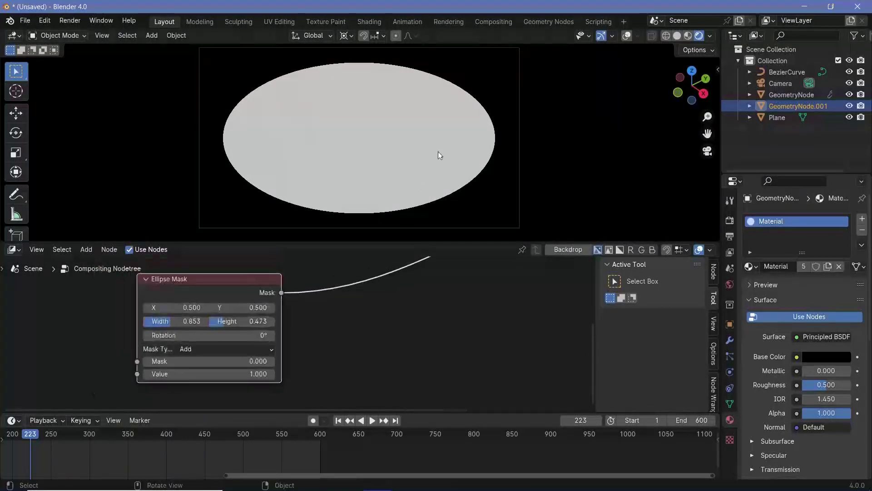
Insert a Blur node on the mask link and set its size to 240.
key("shift+a")
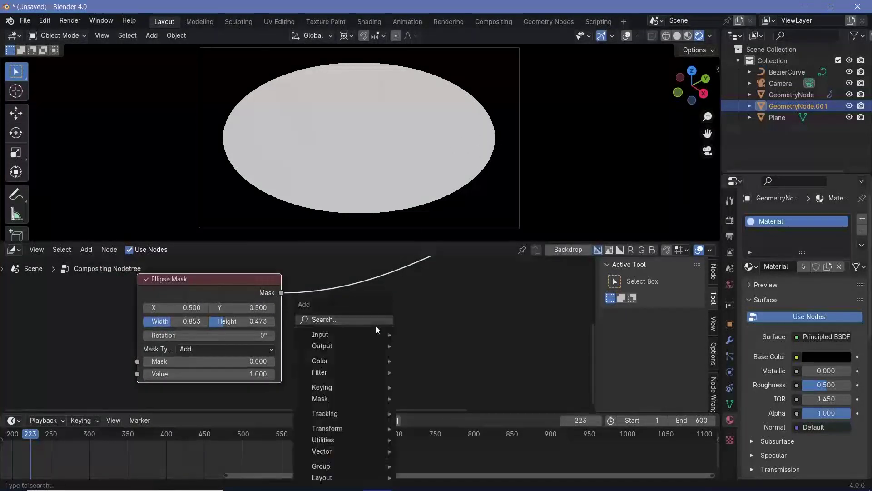
type("blu")
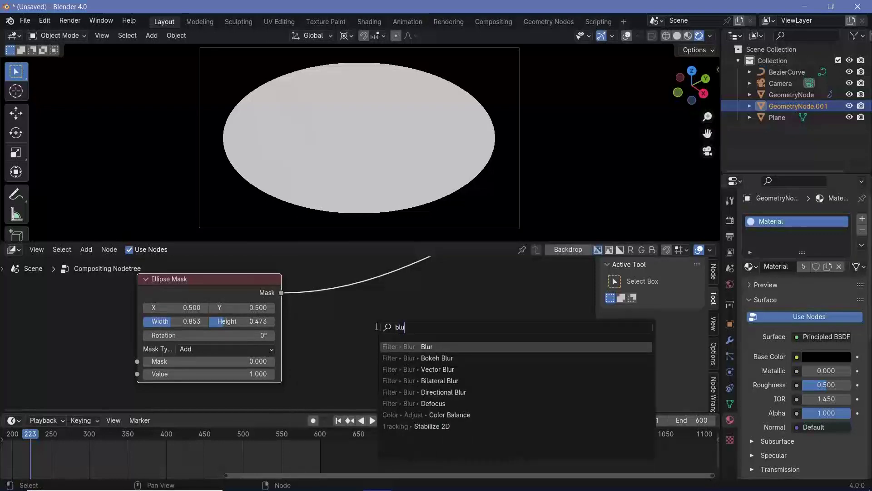
key("Return")
left_click(359, 274)
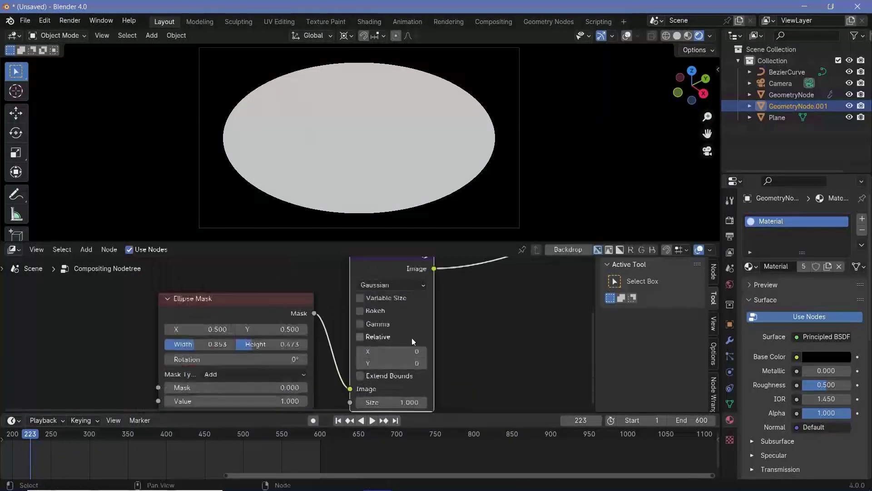
left_click_drag(412, 352, 522, 364, "shift")
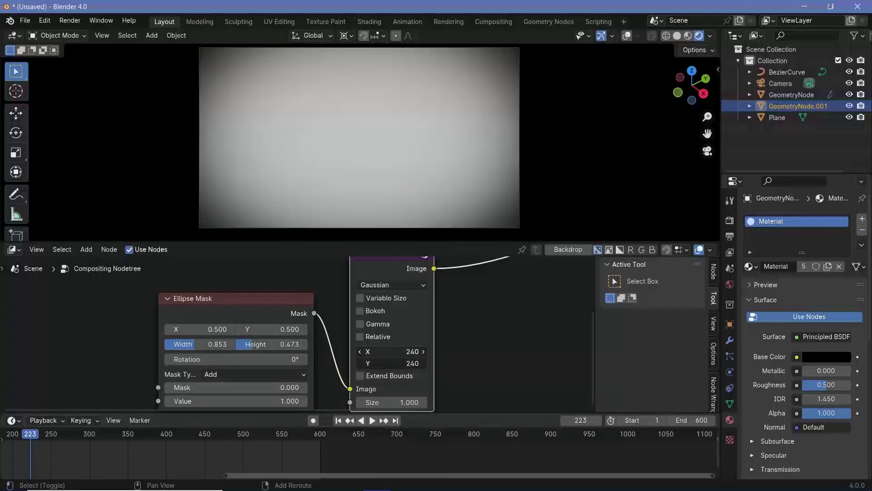
scroll(309, 379, "down", 2)
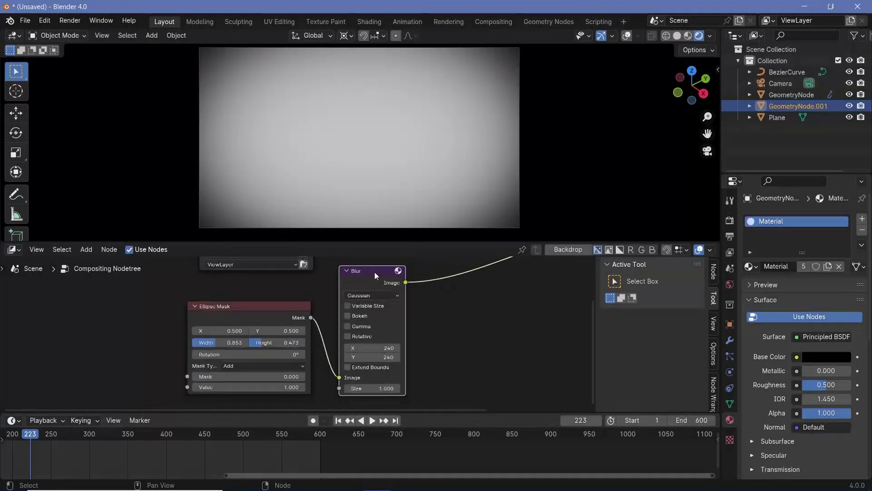
Connect Render Layers Image to Composite and insert a Blur node on that link.
middle_click_drag(259, 260, 229, 358)
middle_click_drag(334, 351, 270, 331)
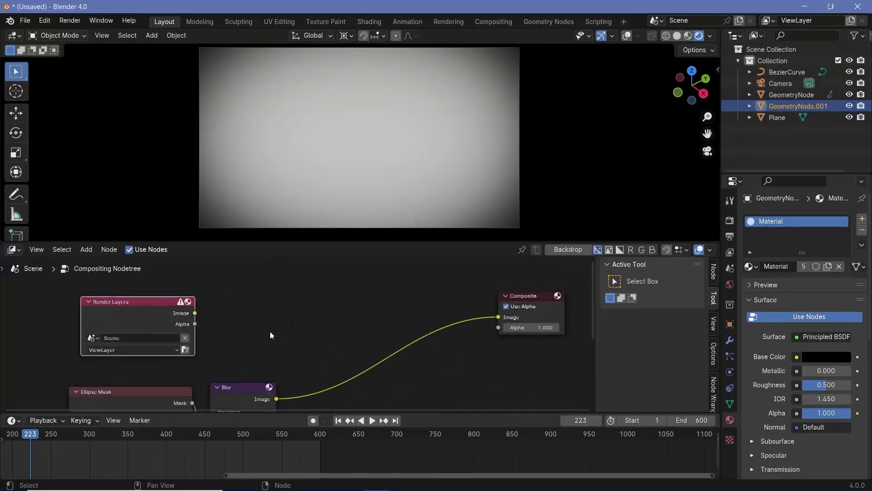
left_click_drag(198, 312, 509, 321)
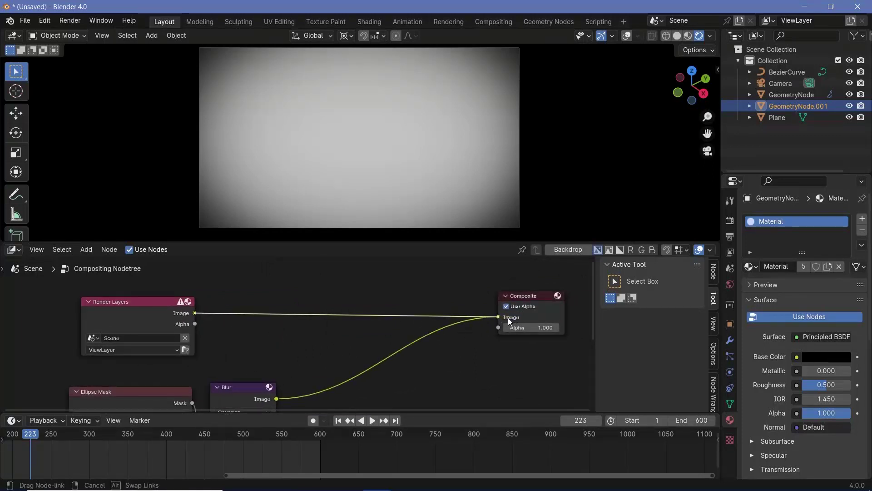
middle_click_drag(341, 365, 366, 344)
left_click(281, 381)
left_click_drag(282, 381, 390, 310)
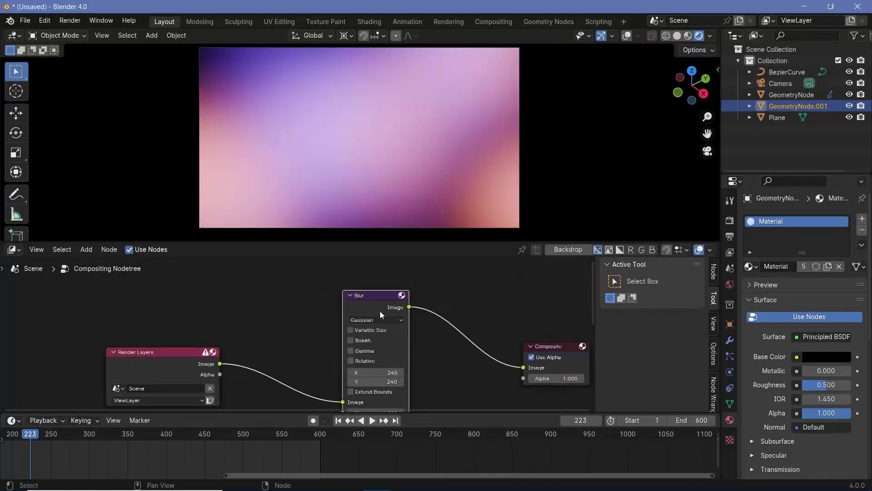
Set the second Blur's X and Y size to 10, then bring the Ellipse Mask into view.
scroll(380, 311, "down", 1)
middle_click_drag(380, 311, 380, 298)
left_click_drag(380, 298, 374, 285)
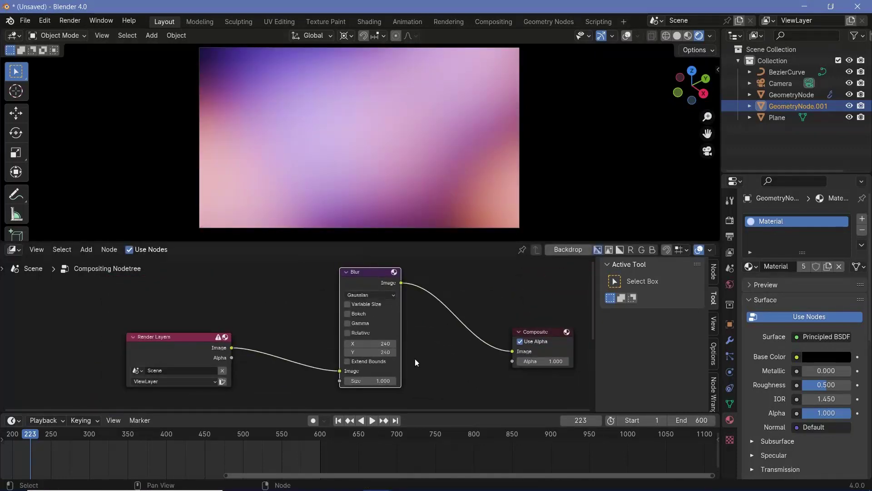
scroll(416, 362, "up", 2)
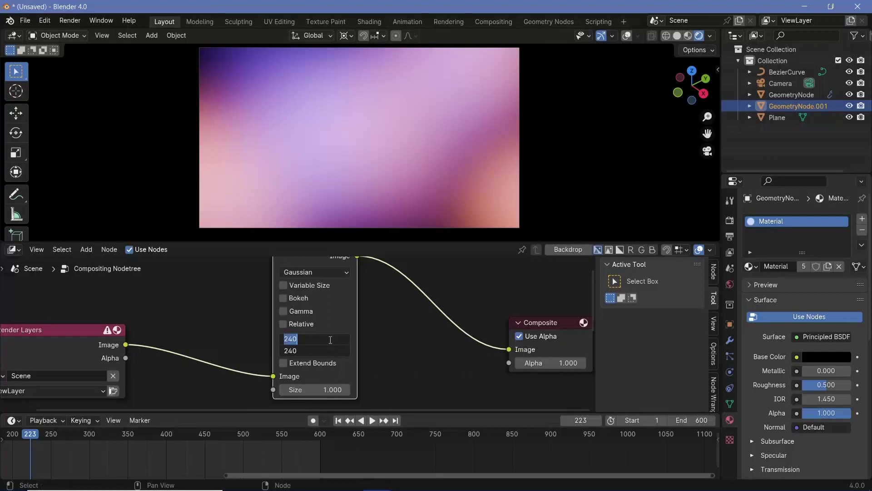
key("Return")
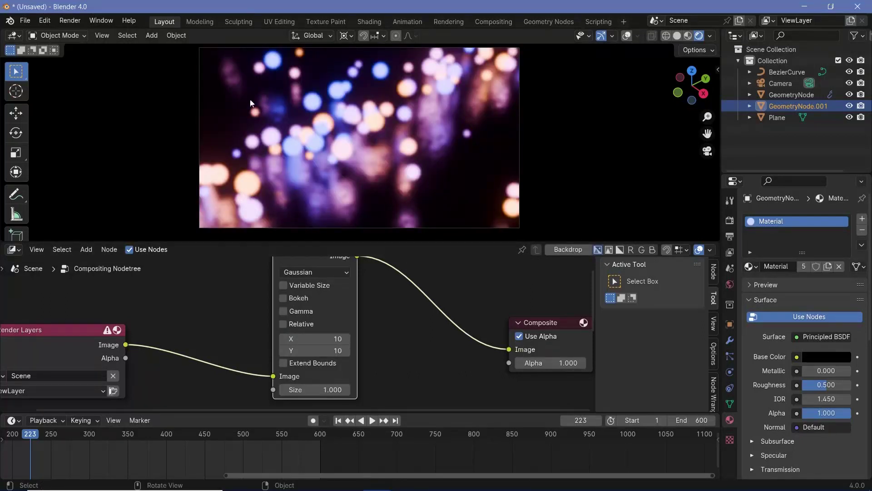
middle_click_drag(227, 381, 268, 277)
left_click(203, 347)
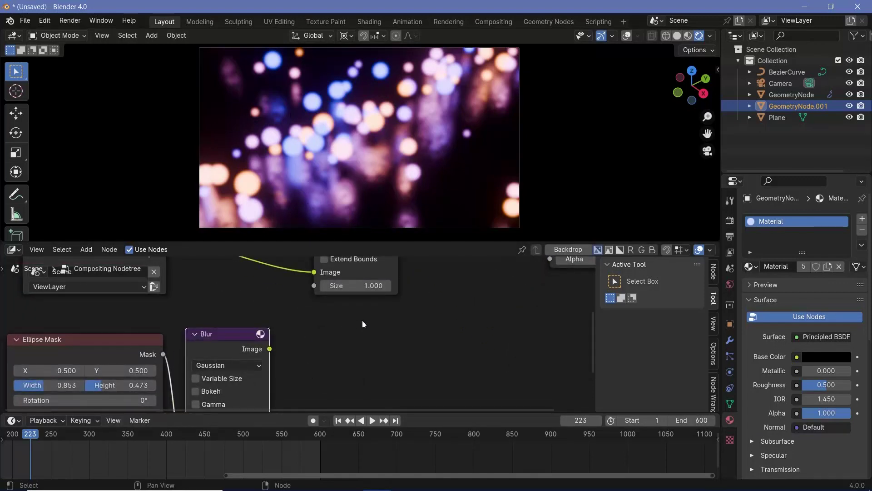
Insert a Mix node on the link between the Blur and Composite nodes.
middle_click_drag(362, 321, 321, 261)
scroll(374, 334, "down", 3)
key("shift+a")
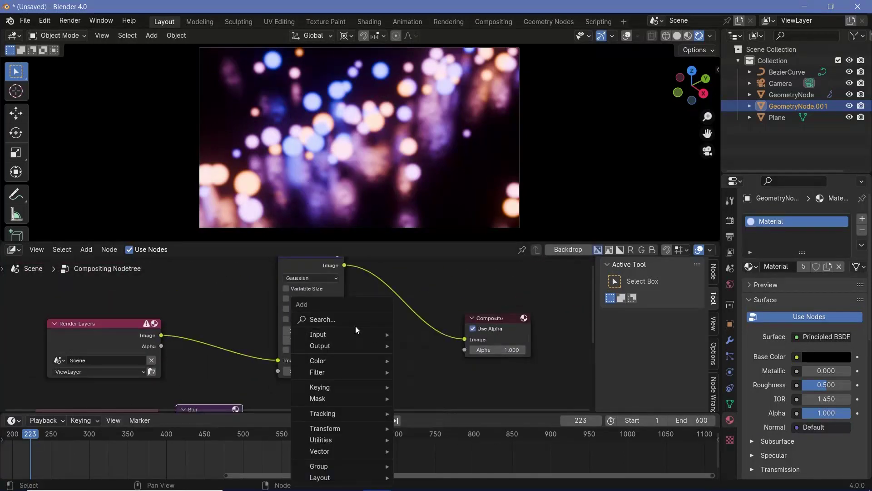
type("mix")
key("Return")
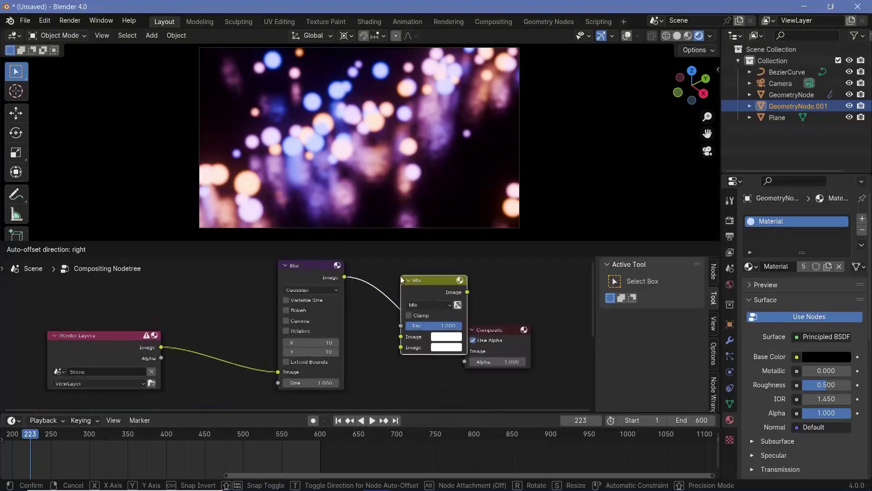
left_click(402, 279)
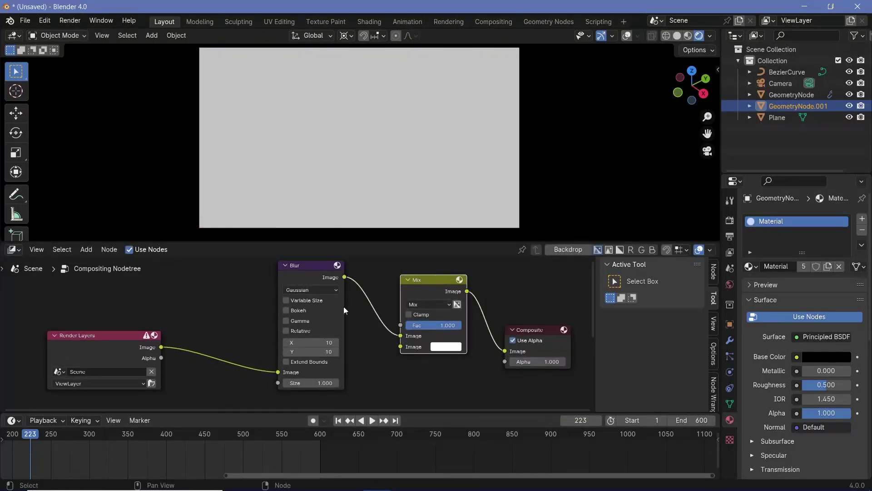
left_click_drag(311, 268, 267, 252)
Wire the sharp Render Layers image into Mix's second Image and the blurred mask into Fac, then play.
left_click_drag(161, 347, 405, 347)
left_click_drag(282, 354, 265, 325)
middle_click_drag(419, 313, 408, 303)
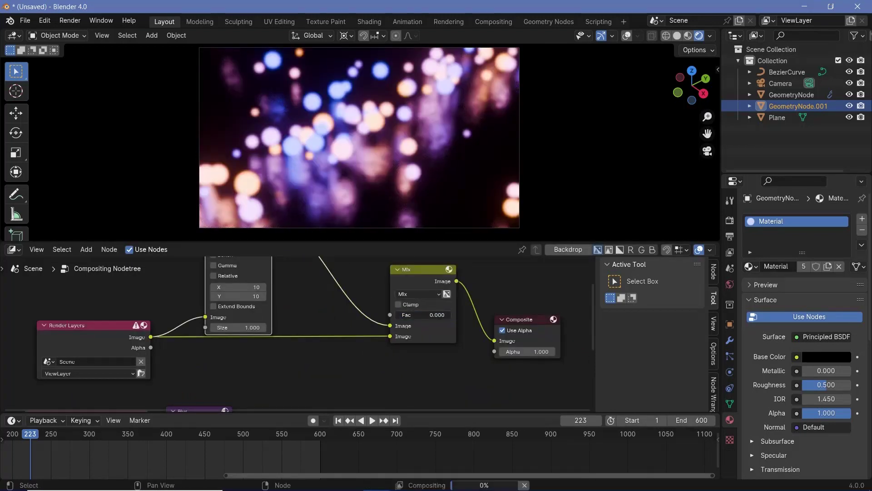
middle_click_drag(325, 326, 369, 359)
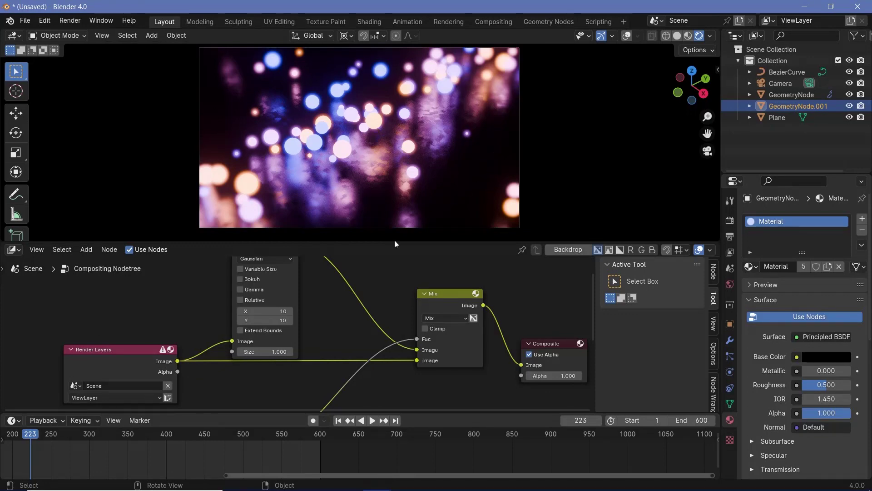
middle_click_drag(382, 260, 411, 290)
left_click(309, 267)
middle_click_drag(480, 381, 452, 342)
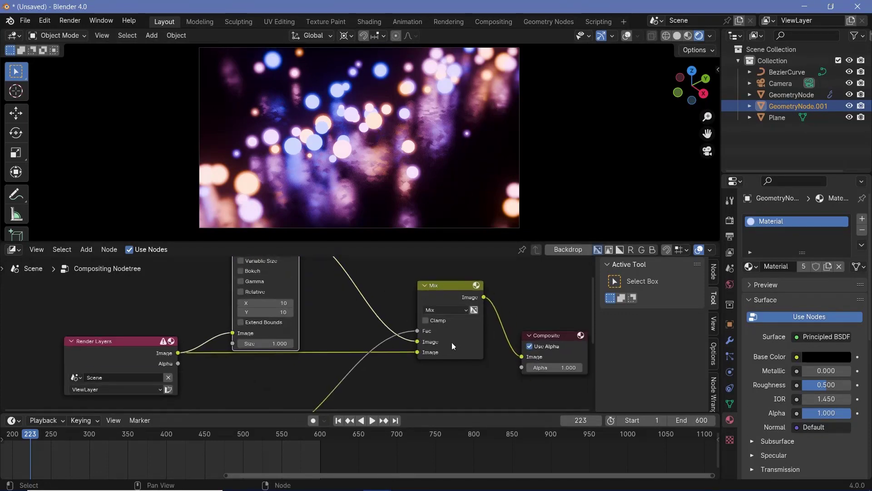
left_click_drag(177, 356, 178, 362)
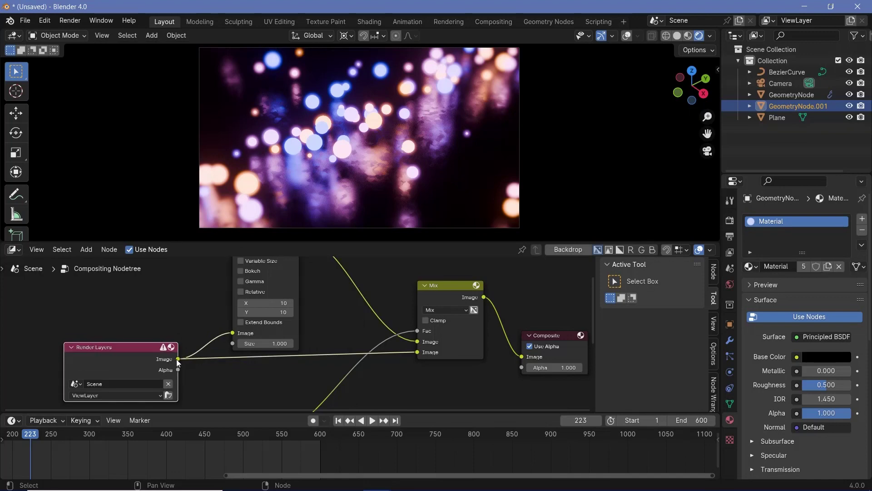
key("space")
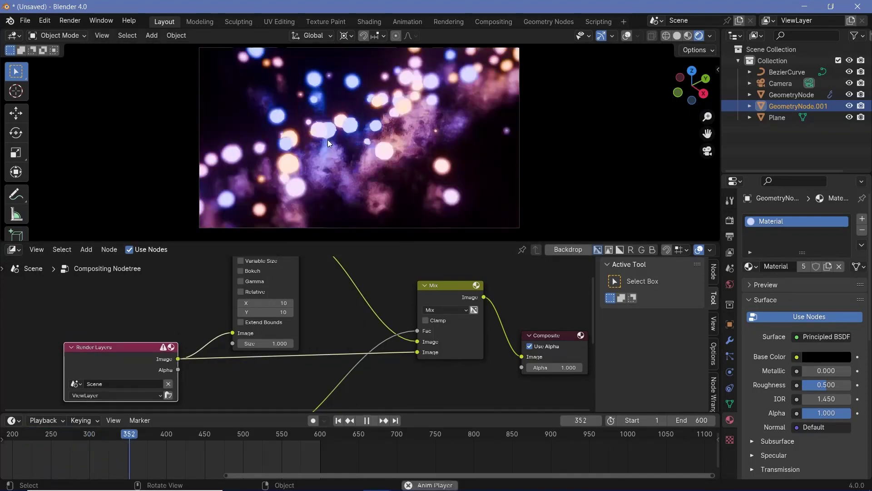
Set the mask Blur size to 148 and the Ellipse Mask height to 0.620.
key("space")
middle_click_drag(350, 368, 500, 236)
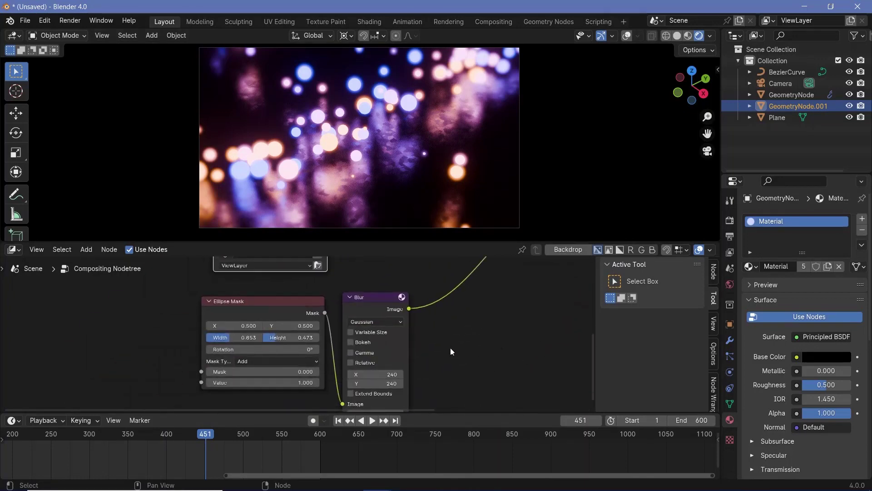
scroll(447, 359, "up", 2)
middle_click_drag(432, 385, 436, 366)
left_click_drag(399, 362, 354, 370)
middle_click_drag(312, 328, 334, 360)
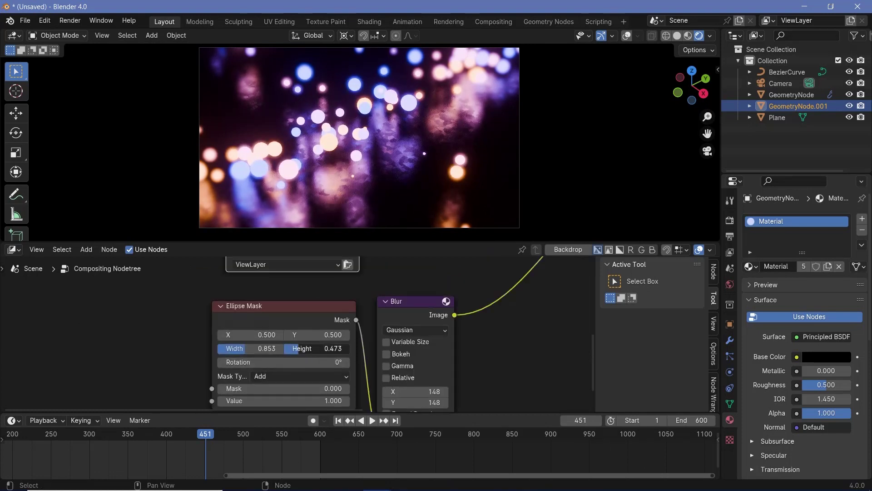
mouse_move(318, 348)
left_mouse_down()
mouse_move(378, 348)
mouse_move(304, 349)
left_mouse_up()
Enlarge the 3D viewport, preview the animation playback, and open the Render menu.
scroll(402, 162, "up", 3)
scroll(402, 162, "down", 2)
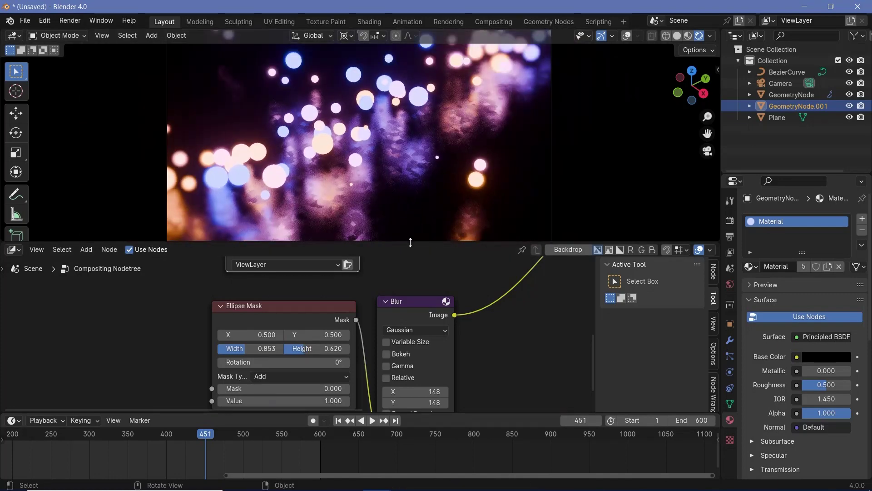
left_click_drag(409, 241, 408, 379)
scroll(359, 244, "up", 2)
scroll(359, 244, "down", 2)
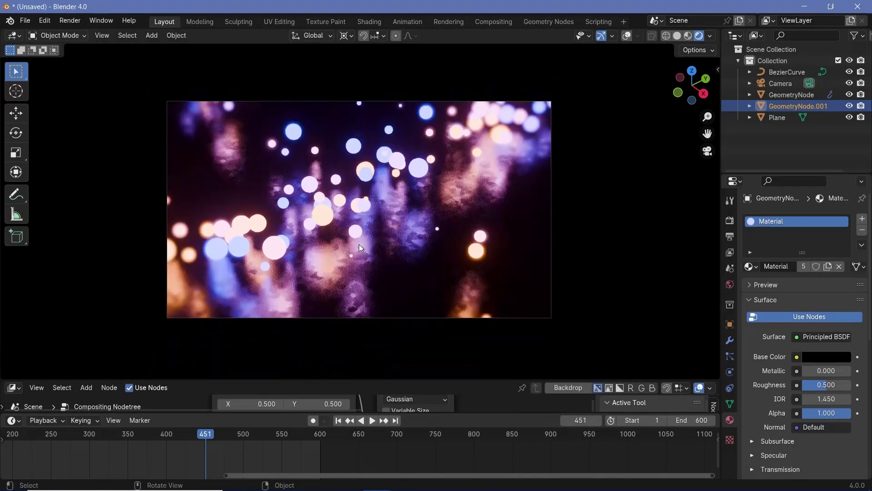
key("space")
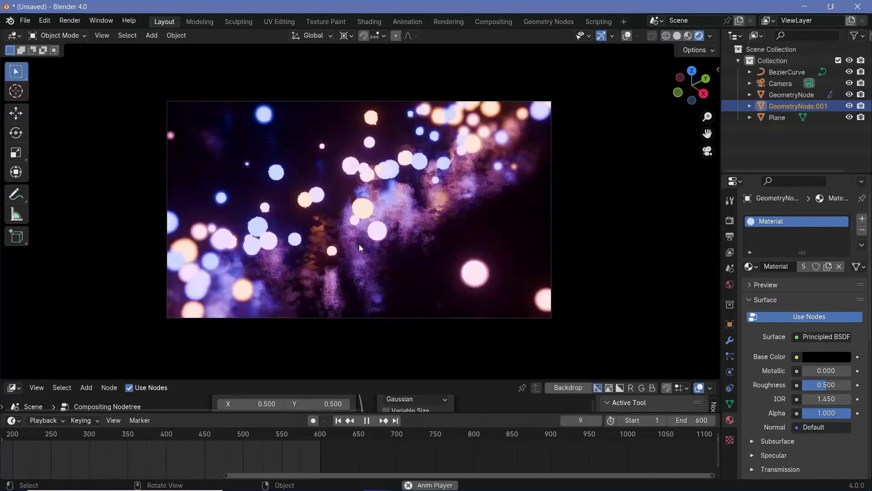
key("space")
left_click(69, 21)
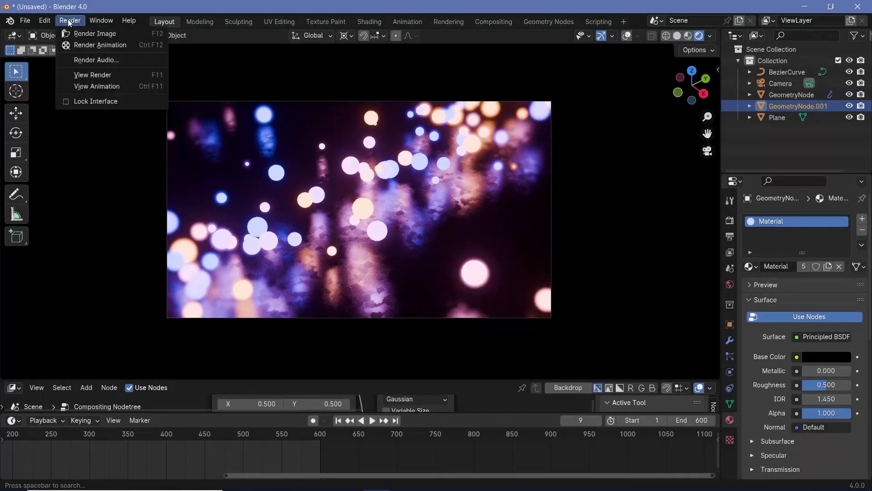